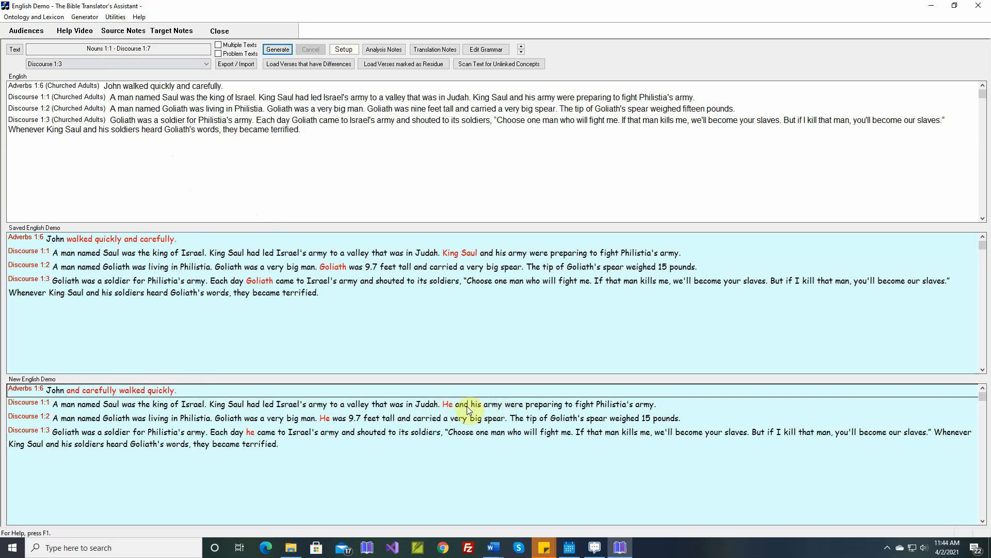
# Replace the saved text of Discourse 1:1, 1:2 and 1:3 with the new text, removing each verse from the list with differences
pyautogui.rightClick(468, 408)
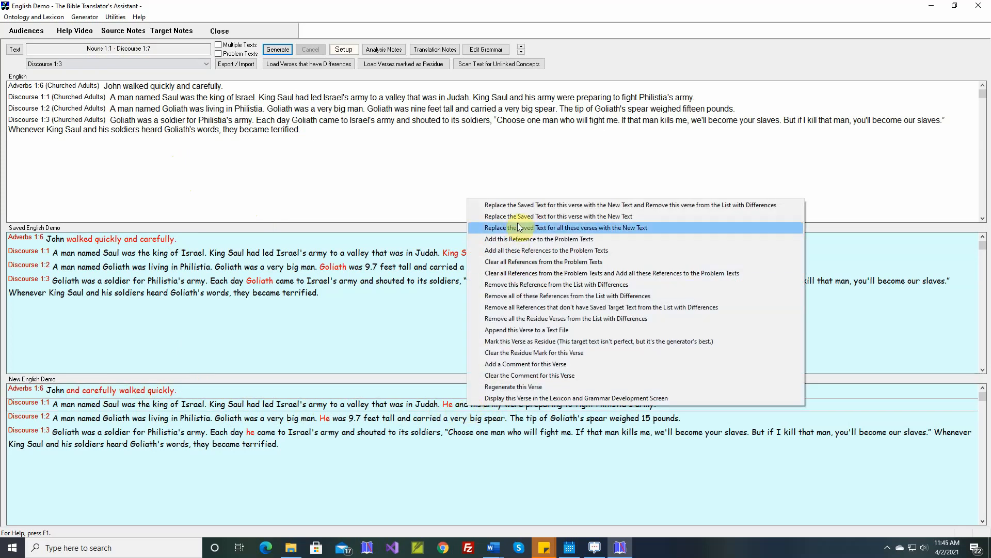
pyautogui.click(524, 209)
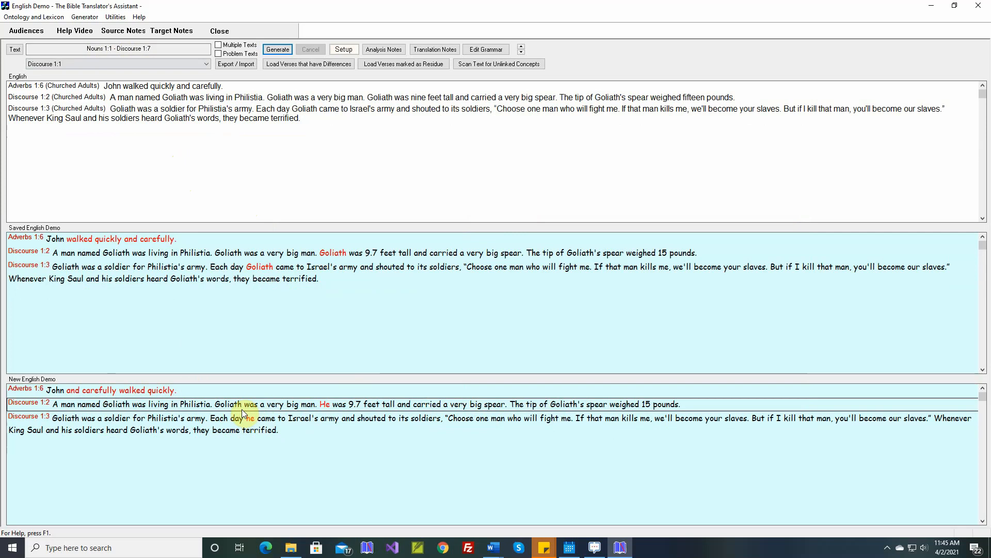
pyautogui.rightClick(393, 407)
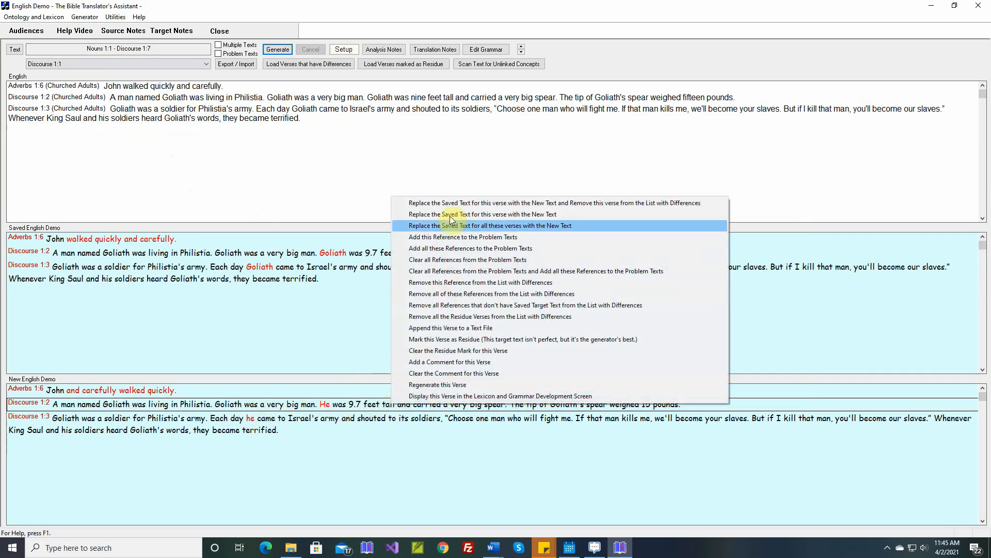
pyautogui.click(413, 201)
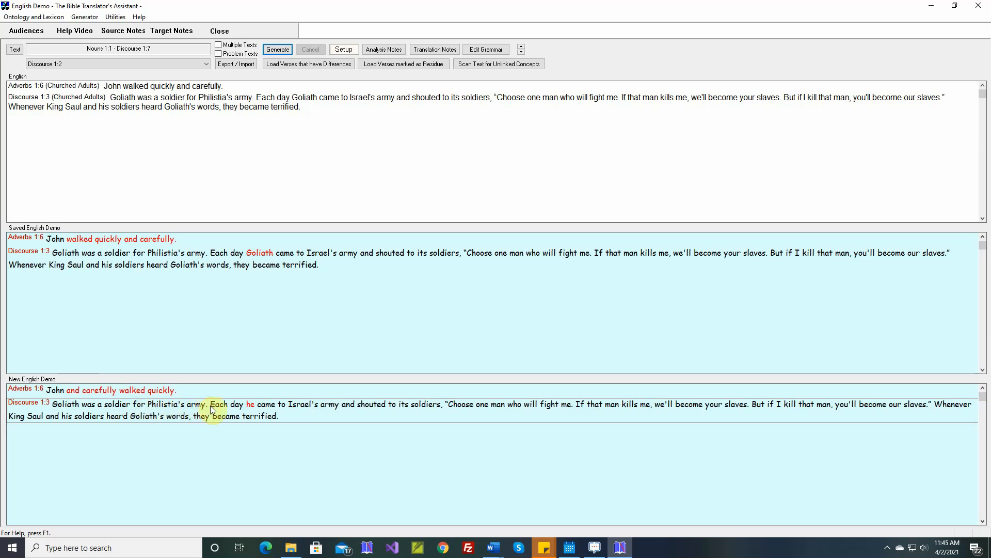
pyautogui.rightClick(314, 408)
pyautogui.click(360, 205)
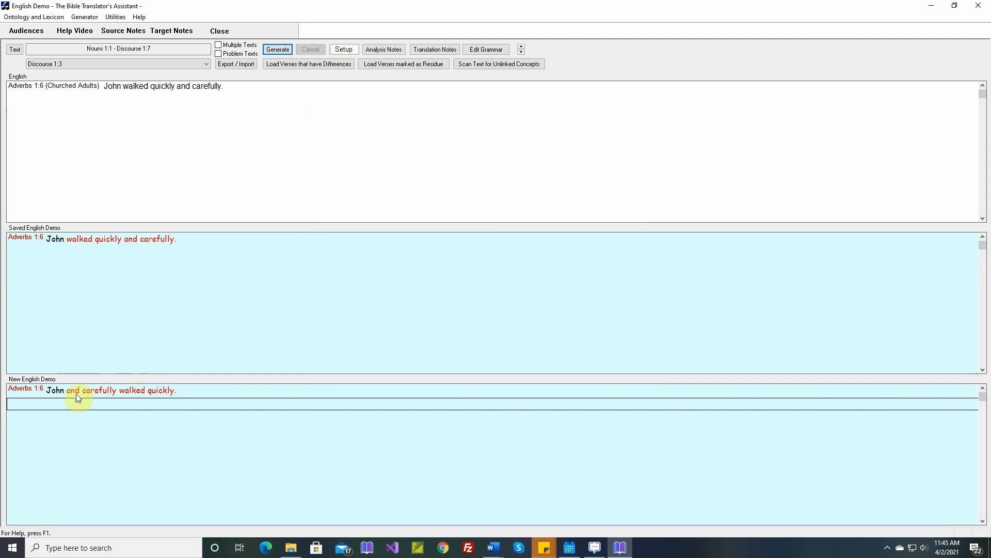
# Display verse Adverbs 1:6 in the Lexicon and Grammar Development screen
pyautogui.rightClick(157, 392)
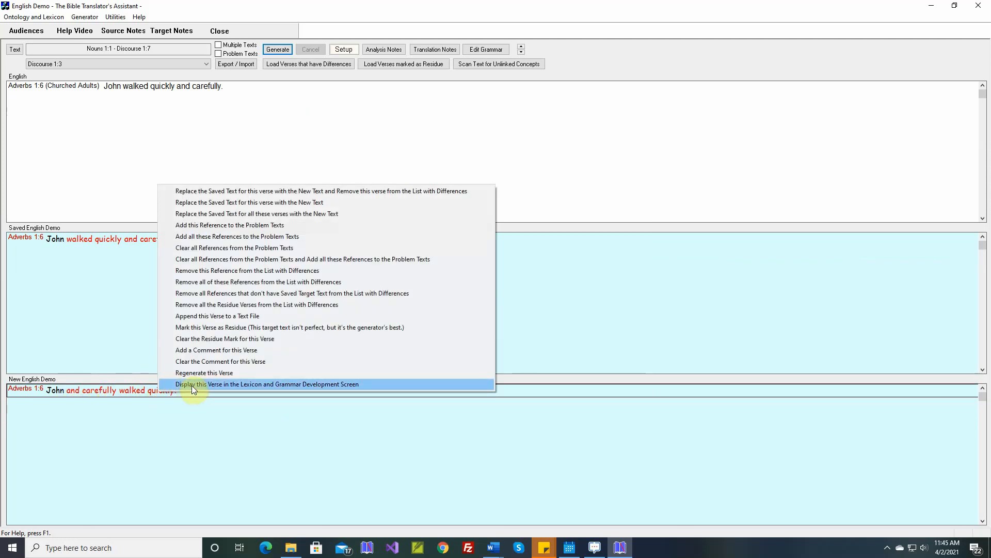
pyautogui.click(191, 385)
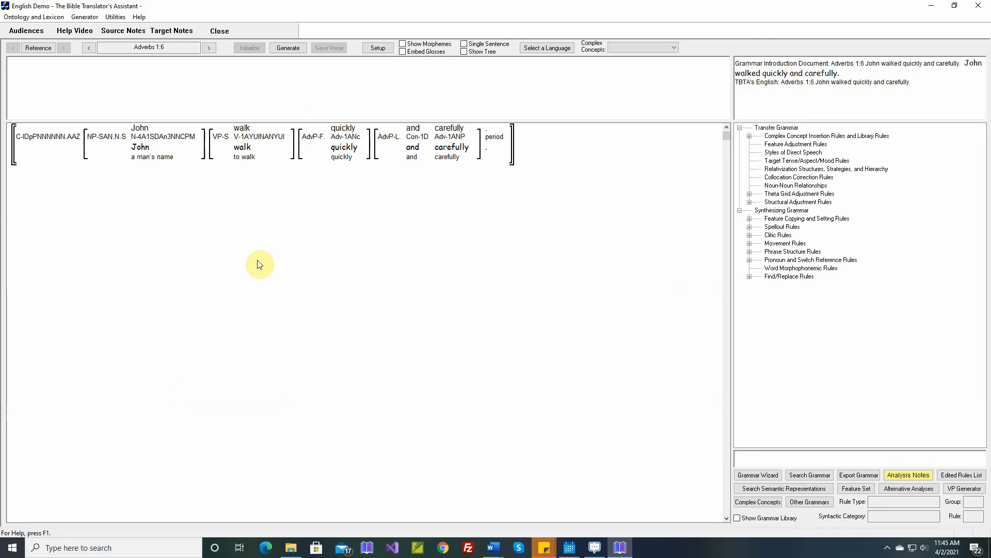
pyautogui.moveTo(354, 141)
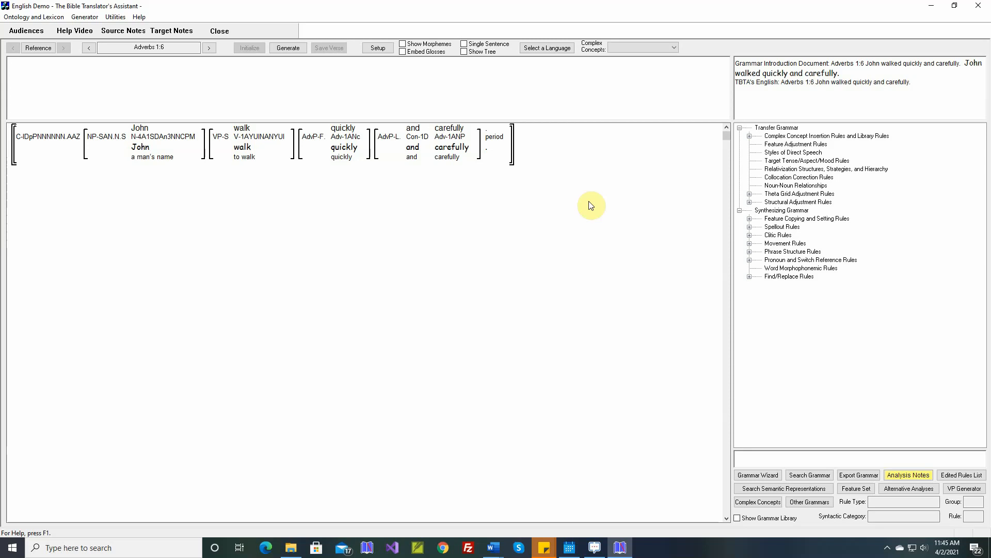
# Open the Adverb Issues structural adjustment rule "Move the position of certain adverbs in the clause" and compare its adverb features with the verse
pyautogui.click(750, 203)
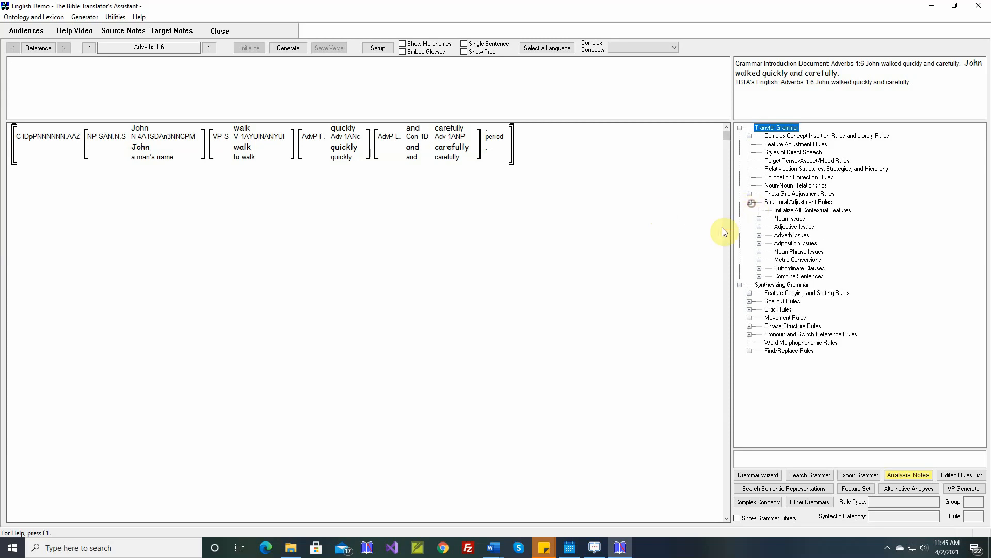
pyautogui.click(760, 235)
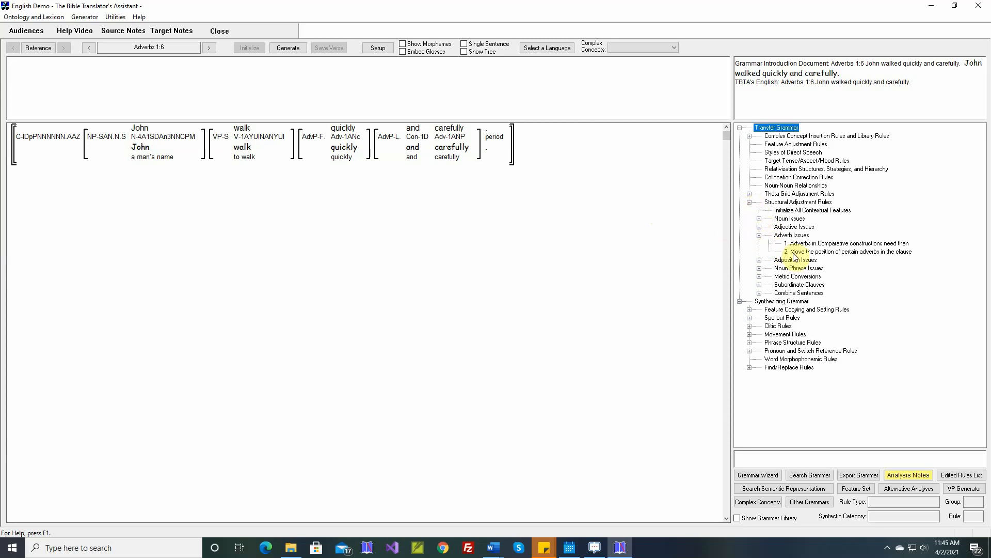
pyautogui.doubleClick(796, 252)
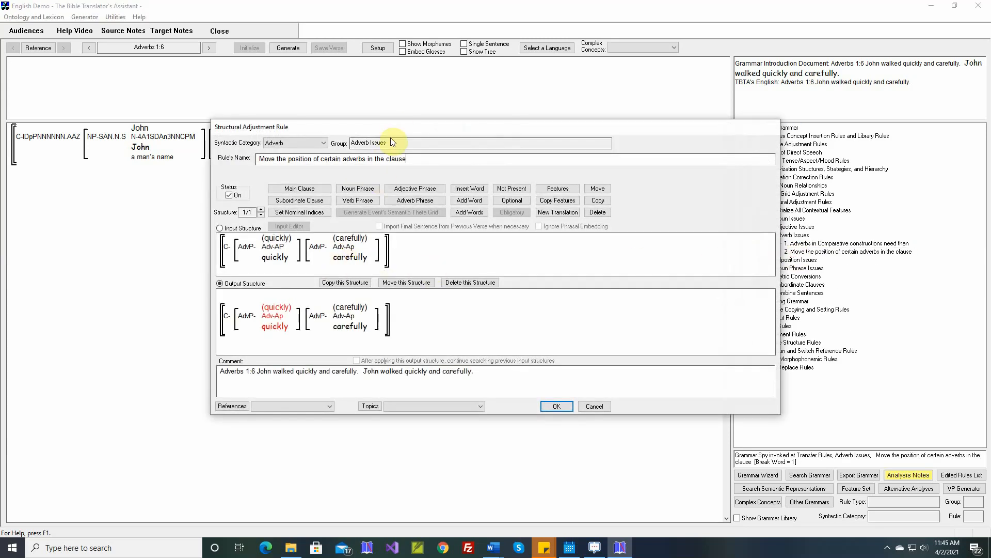
pyautogui.moveTo(392, 129); pyautogui.dragTo(386, 179)
pyautogui.moveTo(277, 299)
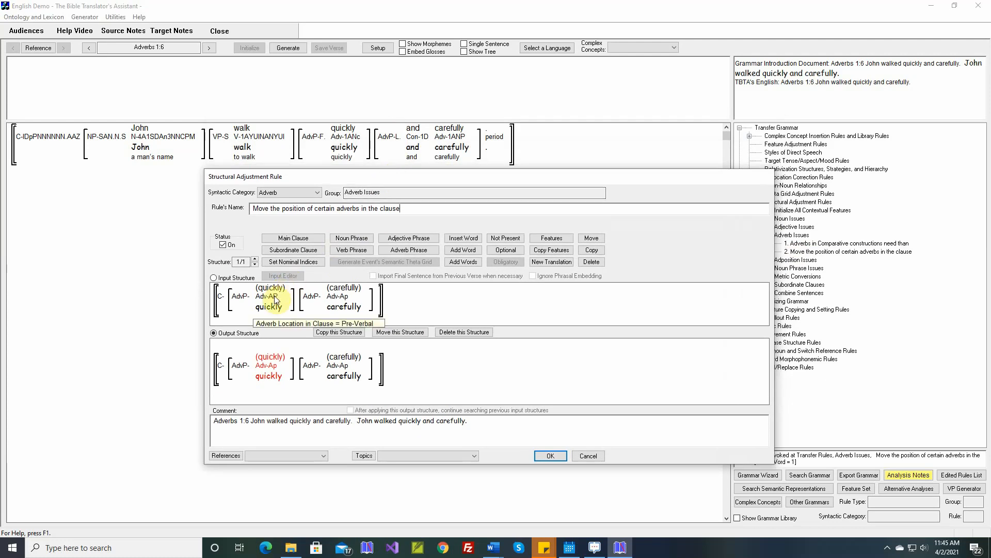
pyautogui.moveTo(347, 301)
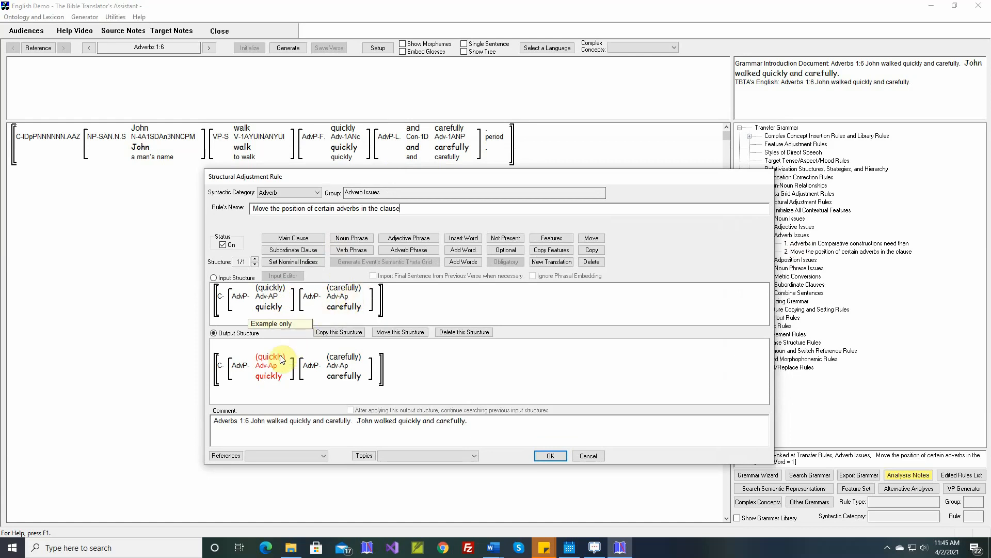
pyautogui.moveTo(277, 368)
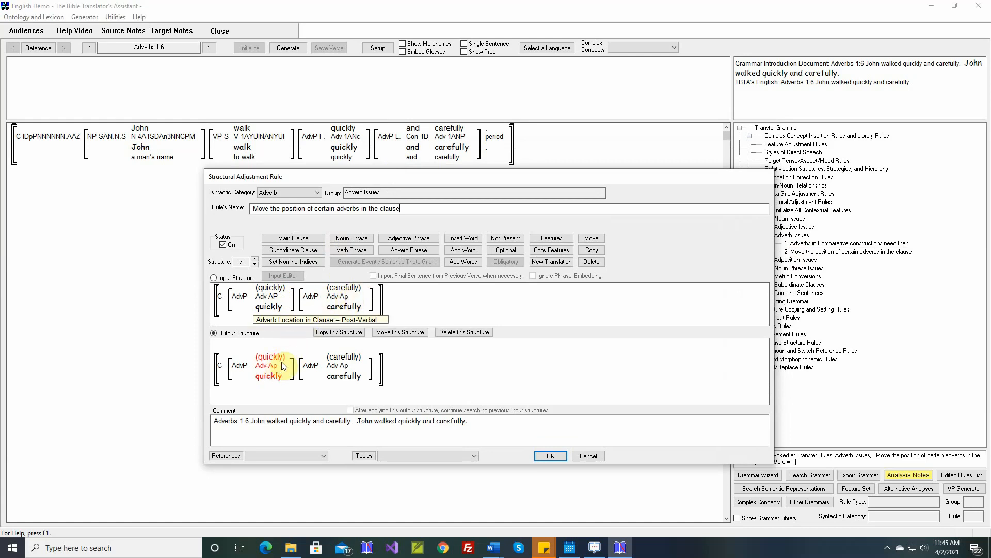
pyautogui.moveTo(403, 176); pyautogui.dragTo(408, 232)
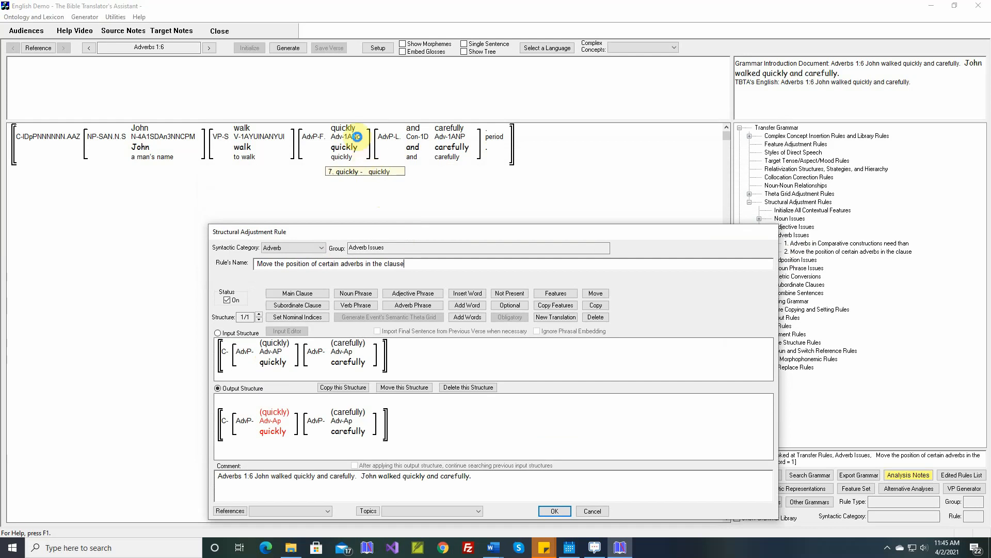
pyautogui.moveTo(453, 142)
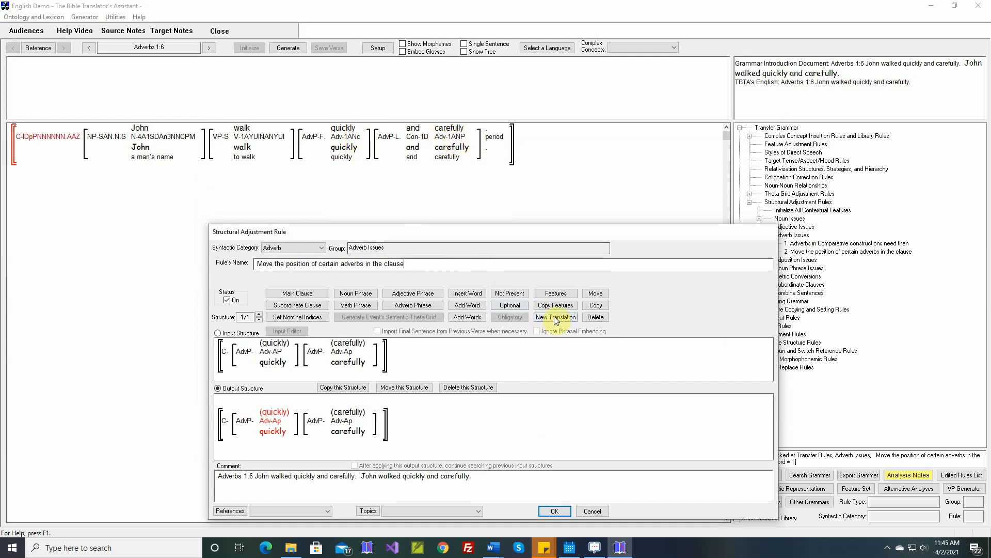
# In the rule's input structure, set the location in clause of "quickly" to Clause Final instead of Pre-Verbal
pyautogui.click(557, 294)
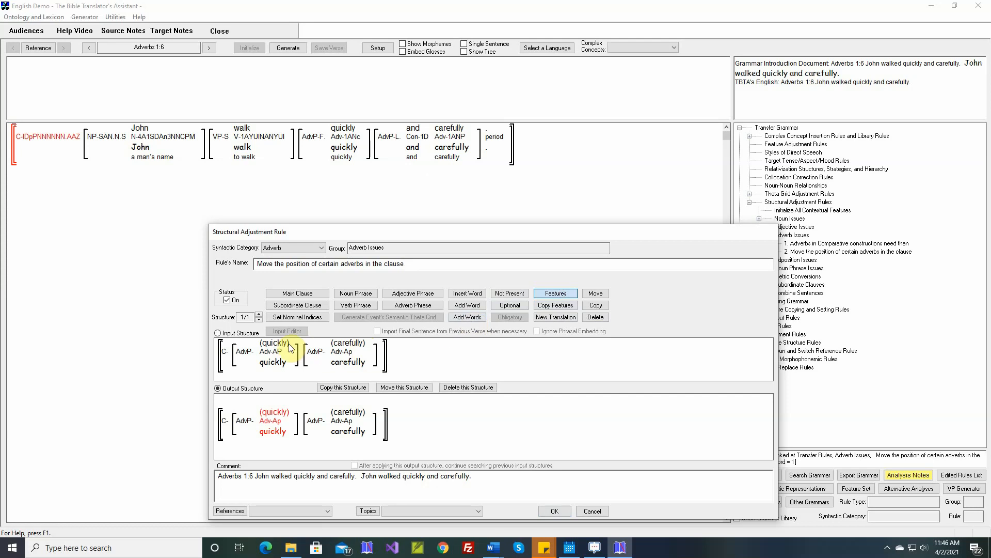
pyautogui.click(273, 353)
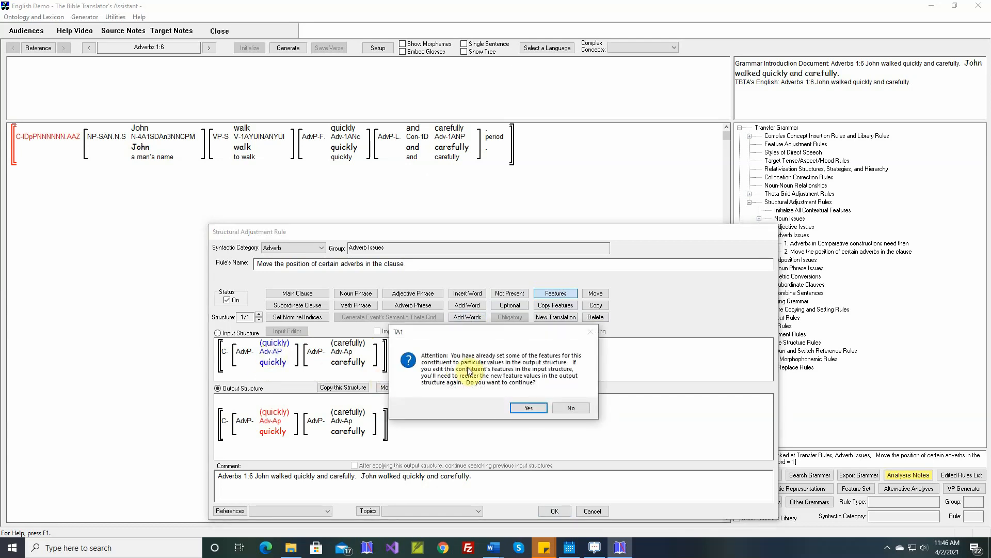
pyautogui.click(526, 408)
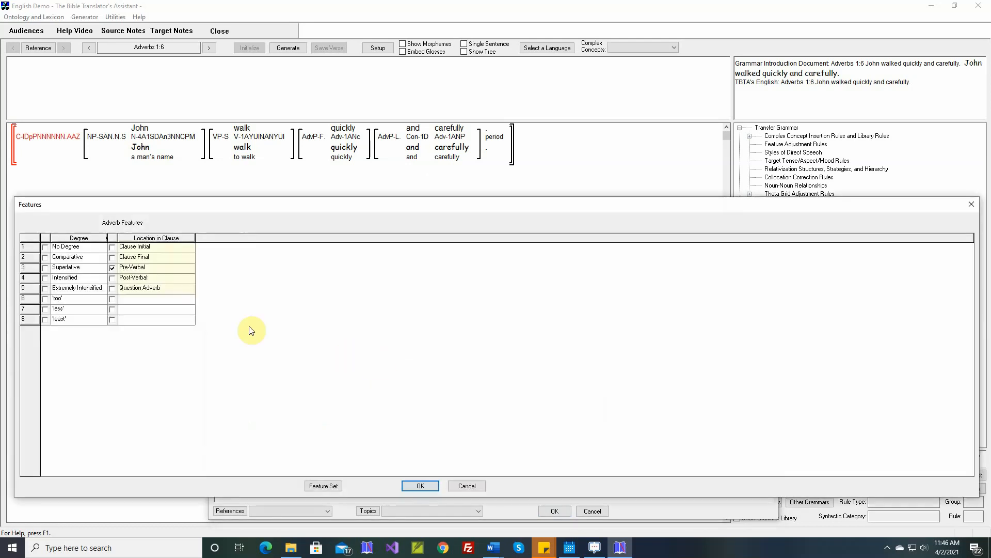
pyautogui.click(112, 268)
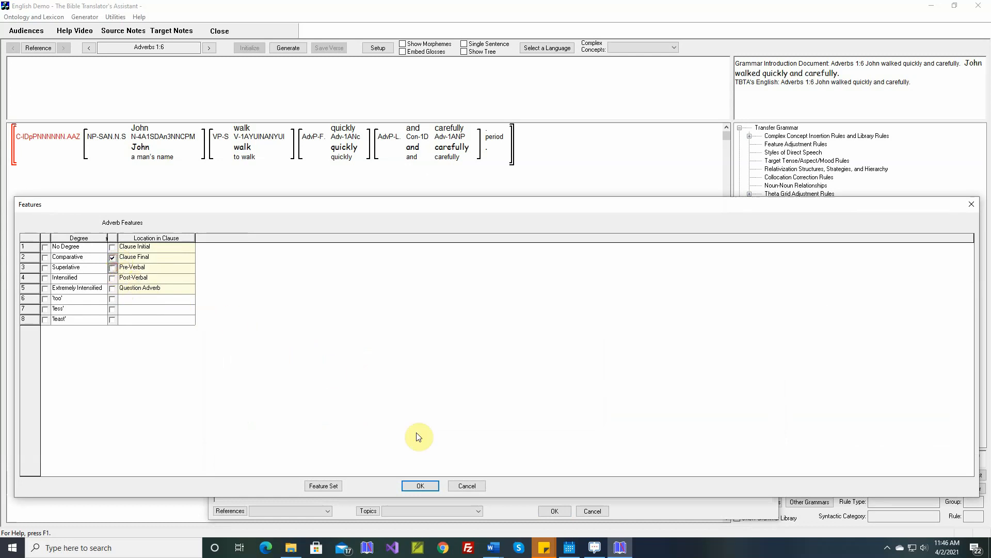
pyautogui.click(420, 485)
pyautogui.moveTo(282, 352)
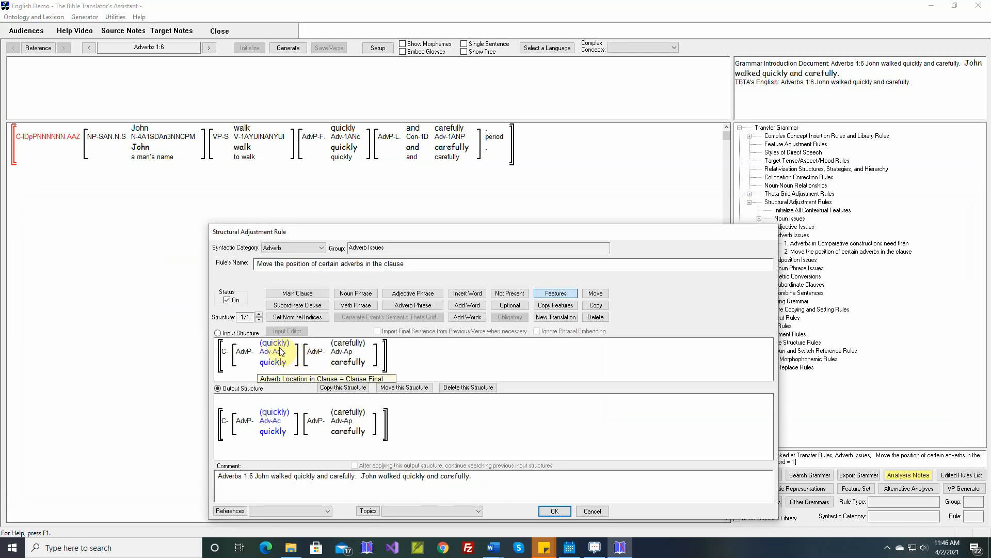
# Allow both Pre-Verbal and Post-Verbal as location in clause for "carefully" in the input structure
pyautogui.moveTo(357, 136)
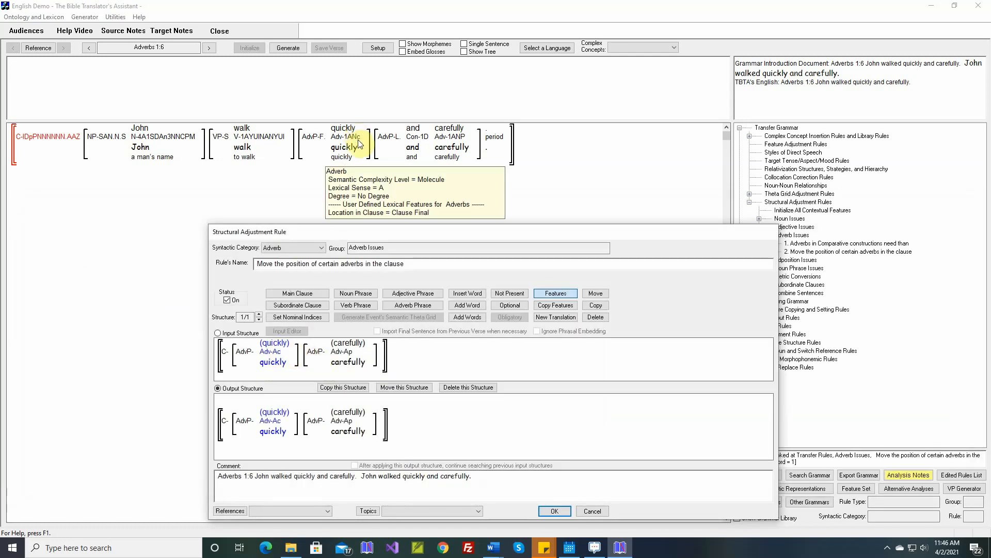
pyautogui.moveTo(456, 141)
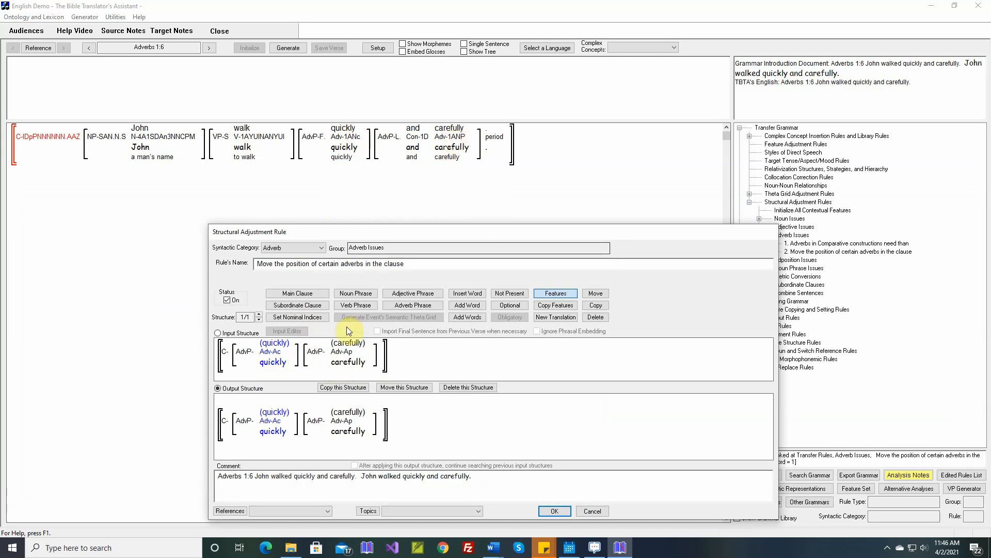
pyautogui.doubleClick(345, 352)
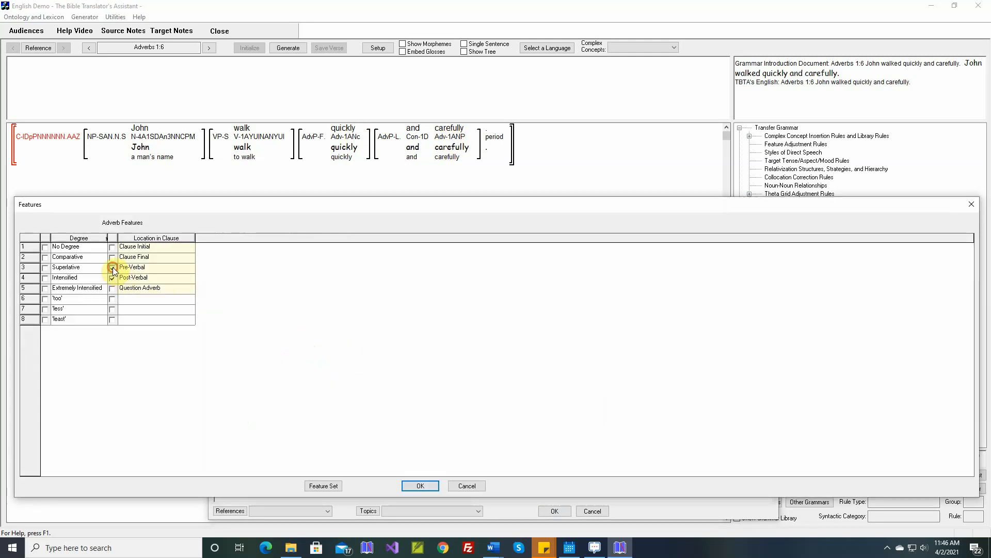
pyautogui.click(421, 485)
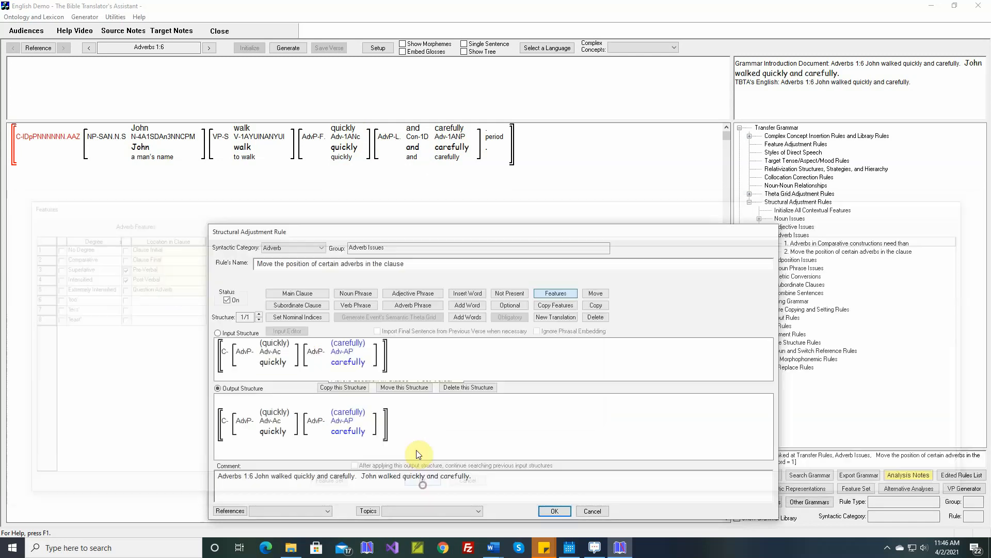
# Set the location in clause of "carefully" to only Clause Final in the rule's output structure
pyautogui.doubleClick(347, 424)
pyautogui.click(112, 277)
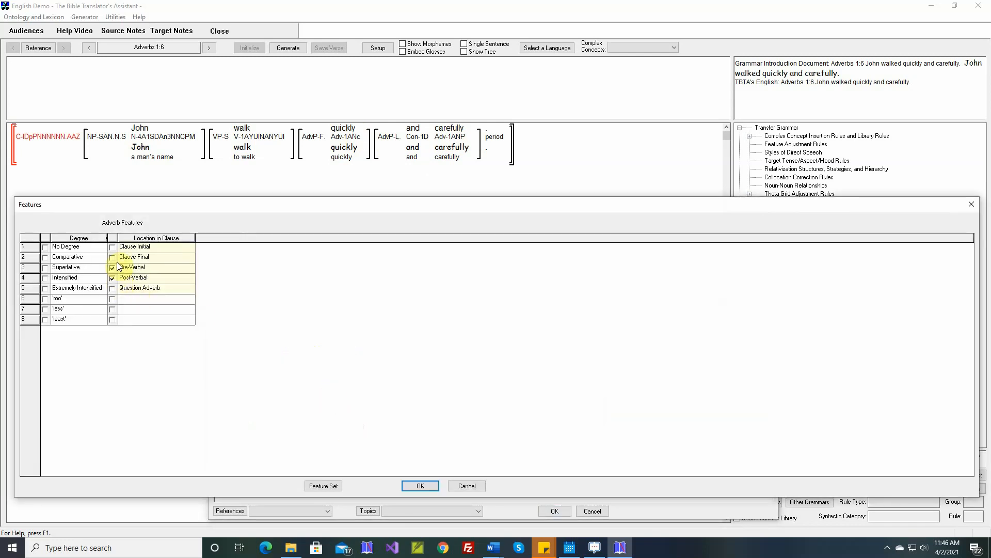
pyautogui.click(112, 267)
pyautogui.click(112, 257)
pyautogui.click(420, 485)
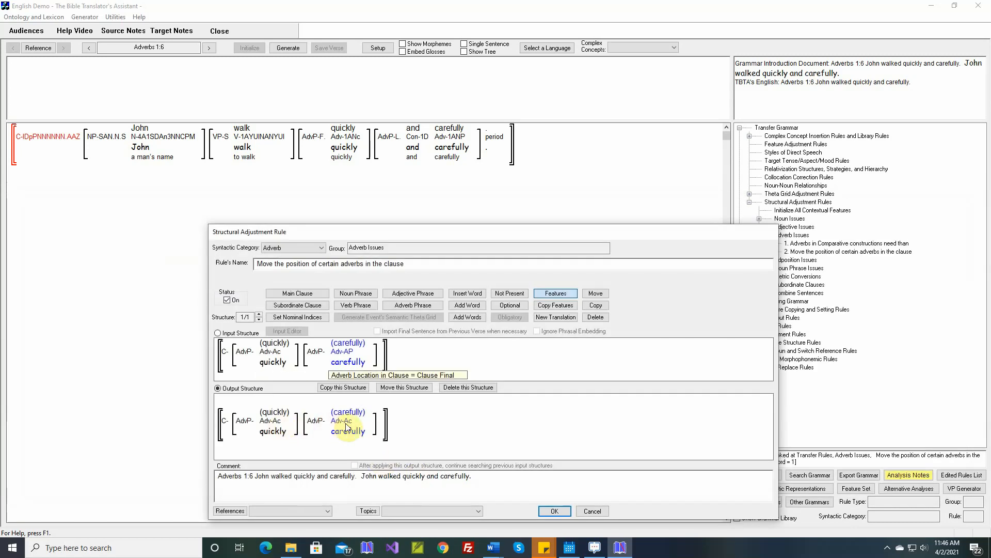
# Save the edited adverb rule and generate the text of Adverbs 1:6
pyautogui.click(555, 511)
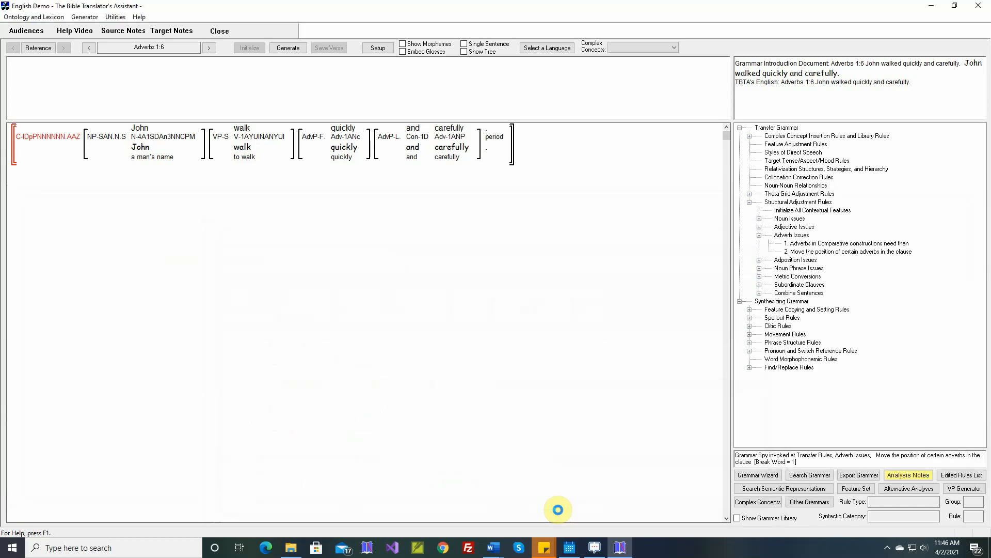
pyautogui.click(288, 48)
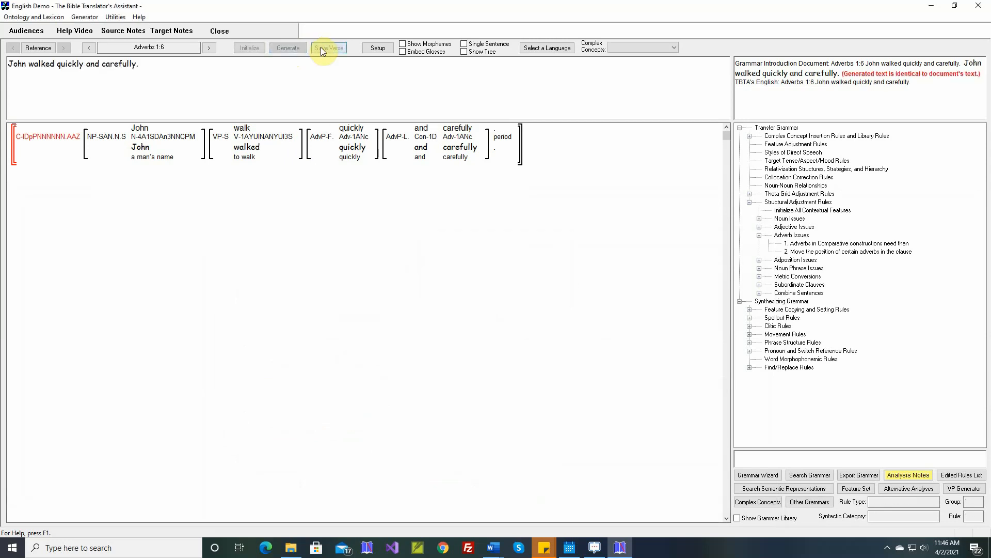
# Return to the Generate Text screen and remove the Adverbs 1:6 reference from the list with differences
pyautogui.click(85, 17)
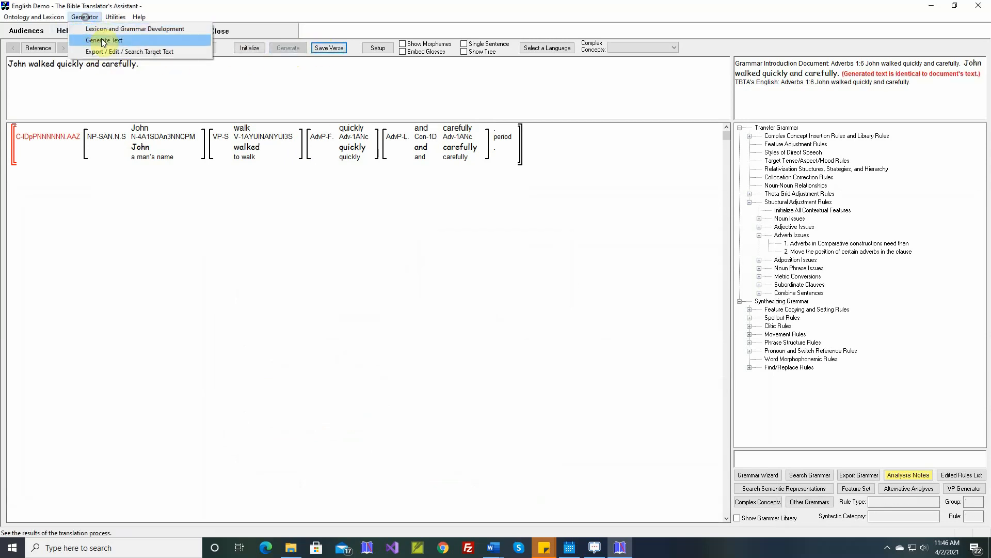
pyautogui.click(103, 40)
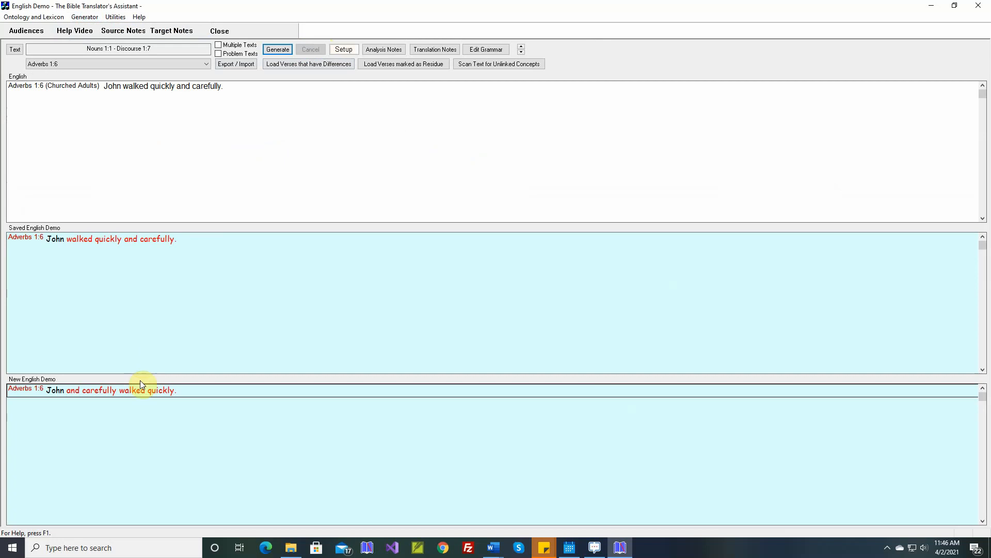
pyautogui.rightClick(139, 393)
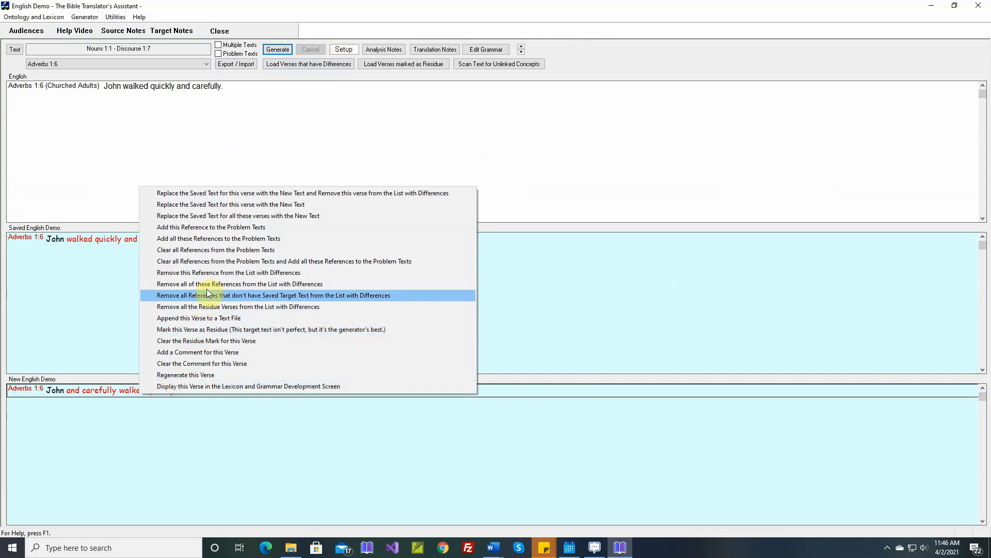
pyautogui.click(220, 273)
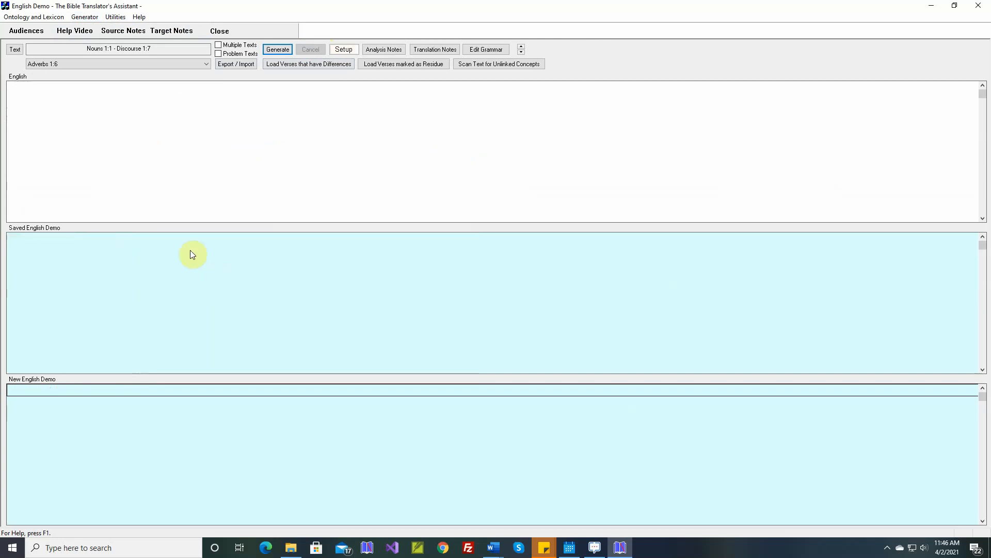
# Open the grammar editing screen and load the verse Discourse 1:8 from the Grammar Introduction source text
pyautogui.click(83, 17)
pyautogui.click(94, 29)
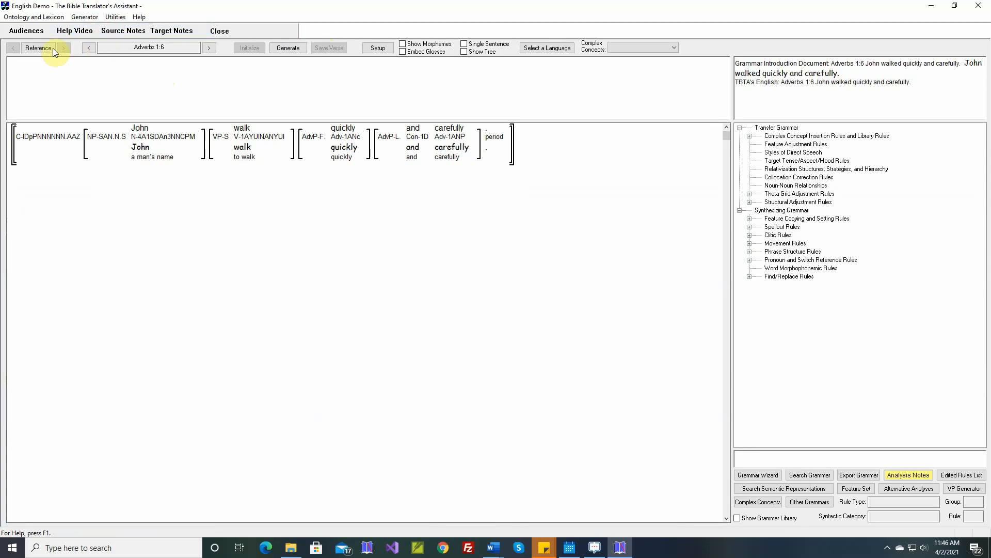
pyautogui.click(41, 49)
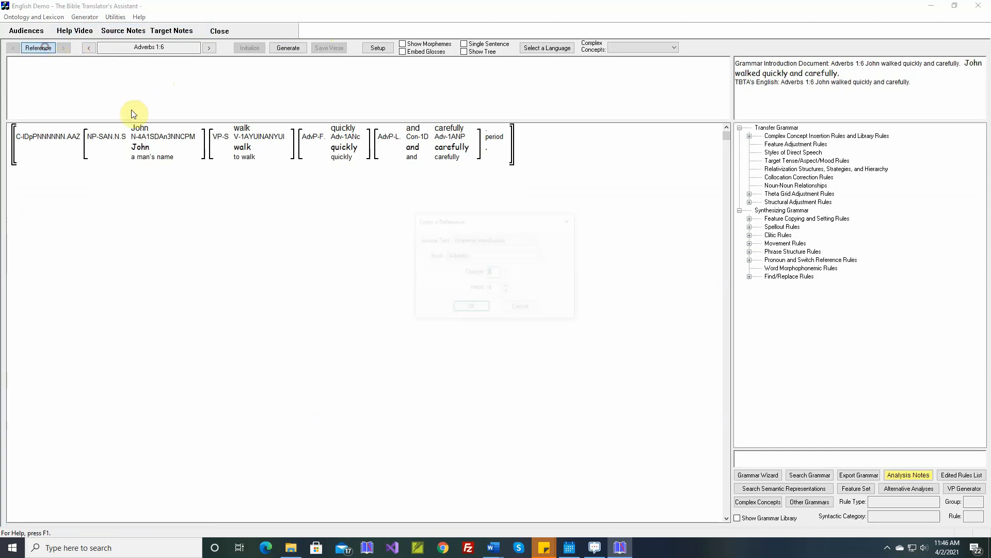
pyautogui.click(469, 255)
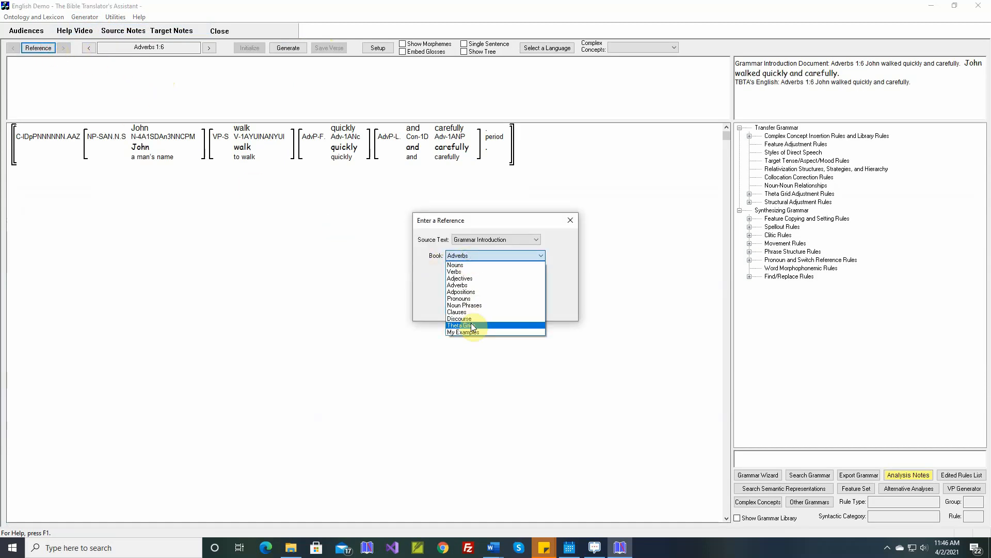
pyautogui.click(472, 318)
pyautogui.write('8')
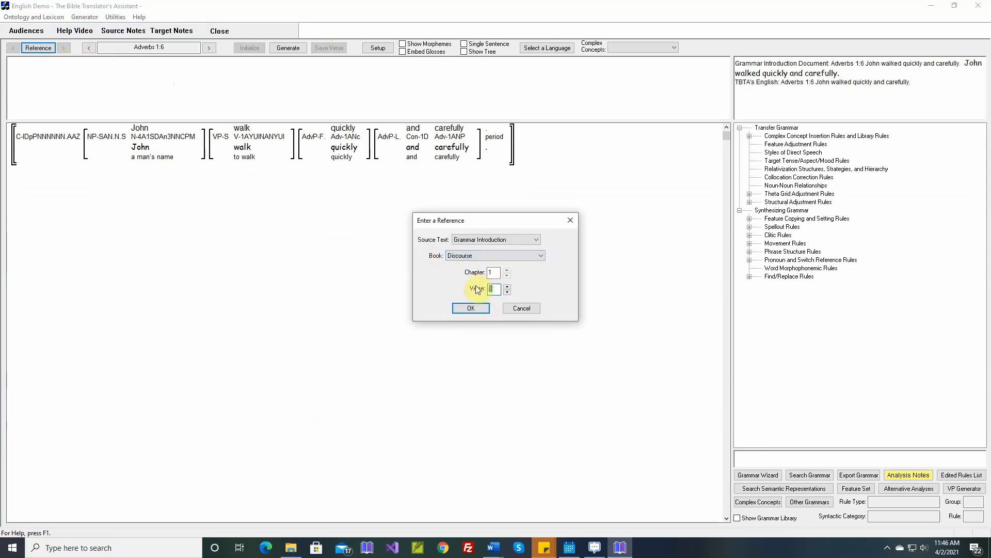
pyautogui.click(471, 308)
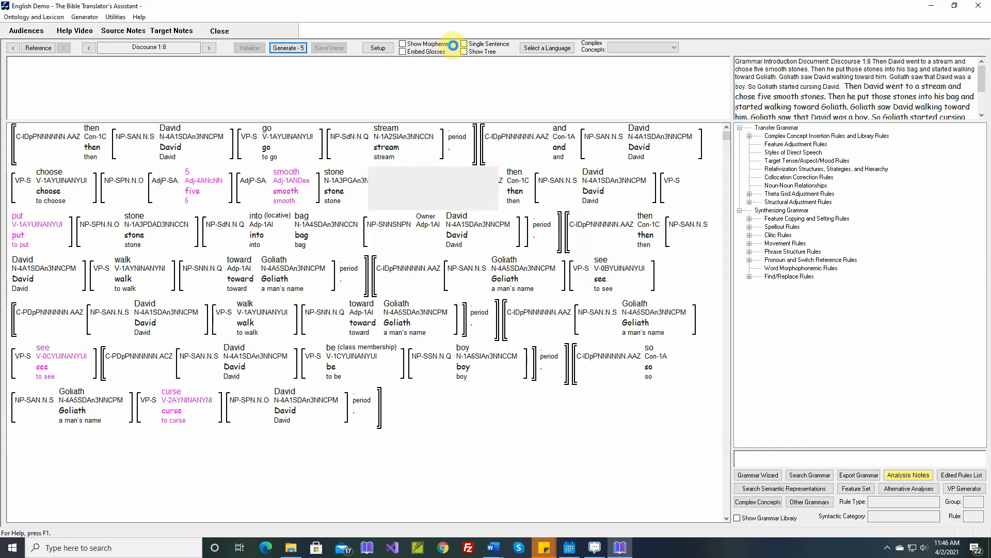
# Limit the display to a single sentence and generate the text of Discourse 1:8:1
pyautogui.click(464, 44)
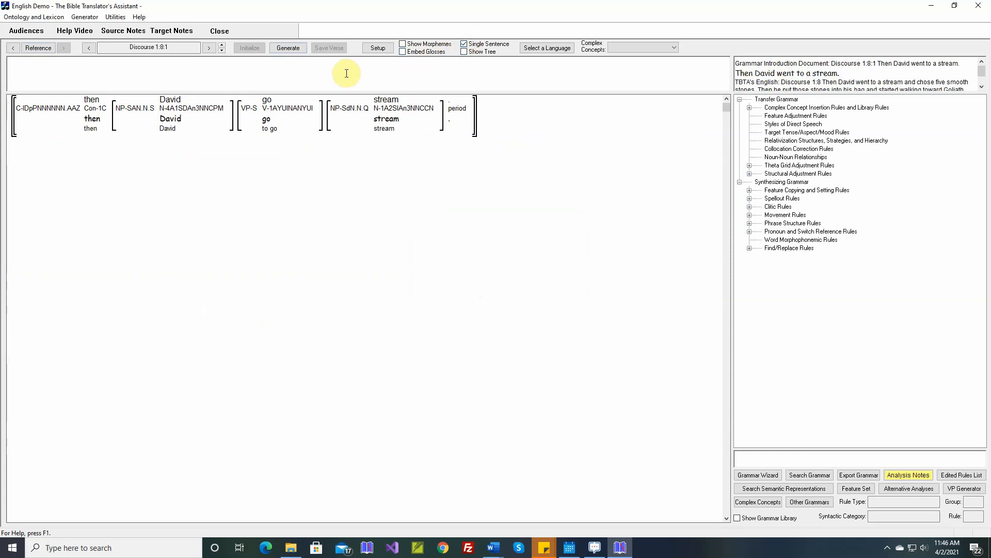
pyautogui.click(290, 48)
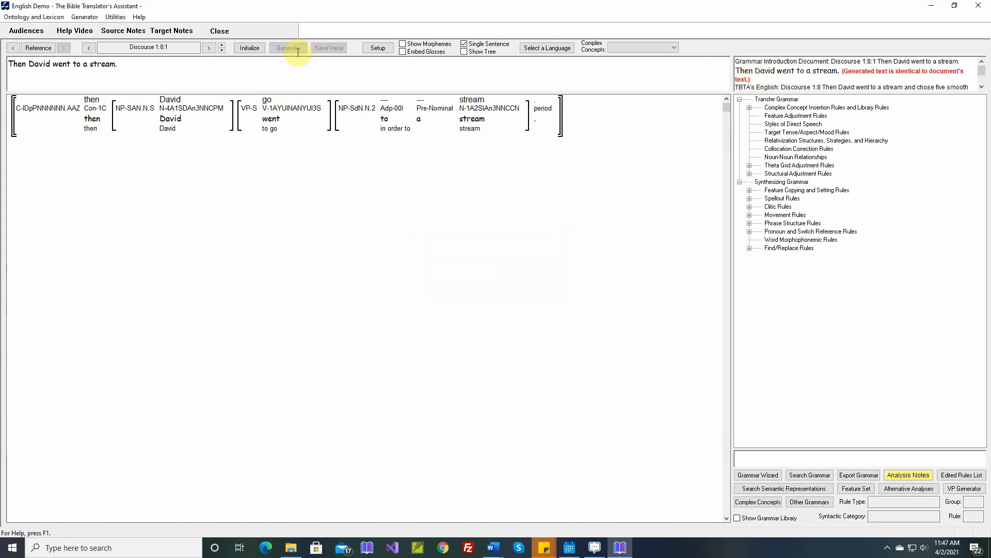
# Go to sentence Discourse 1:8:2 and mark the theta grid adjustment rule for the adjective "five" as unnecessary
pyautogui.click(224, 48)
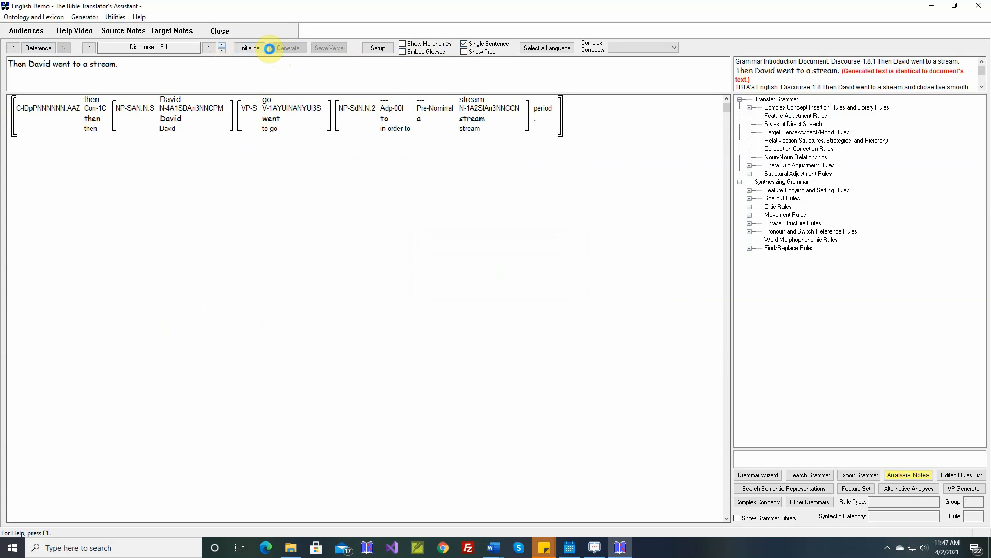
pyautogui.rightClick(417, 107)
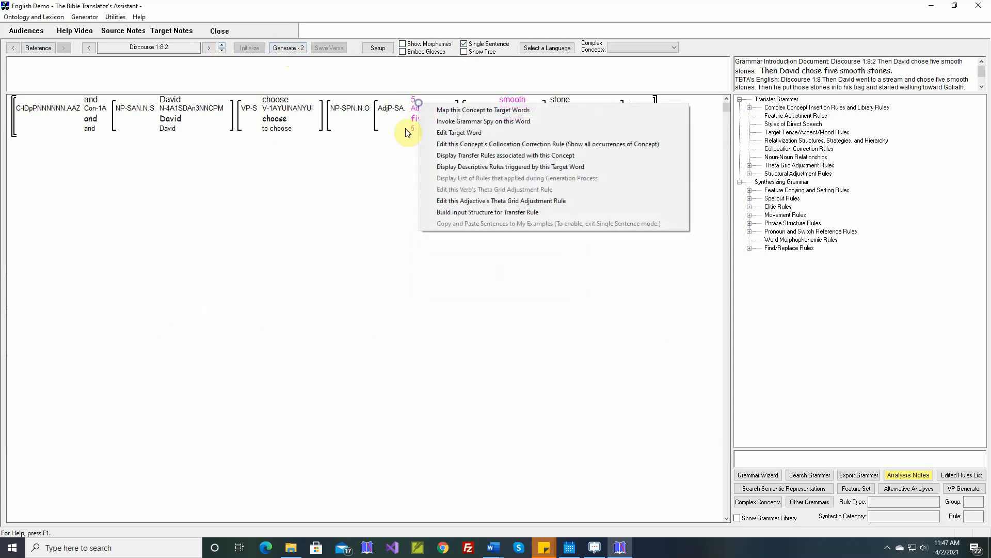
pyautogui.click(448, 201)
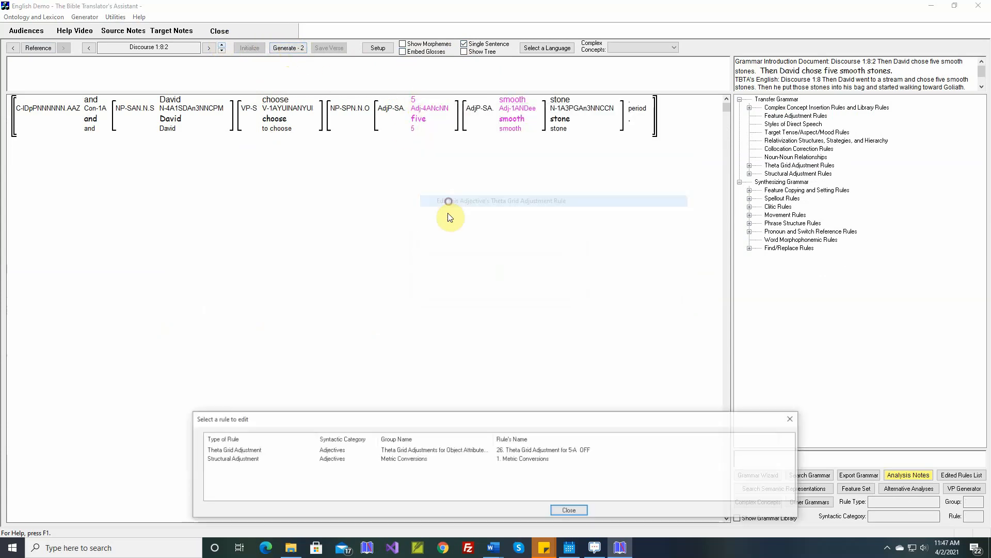
pyautogui.doubleClick(254, 452)
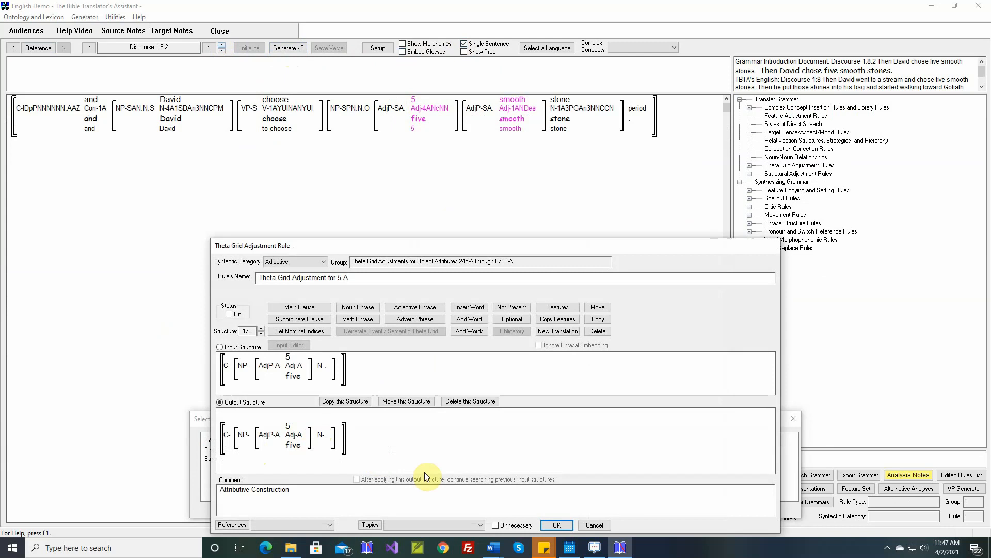
pyautogui.click(556, 525)
pyautogui.click(570, 511)
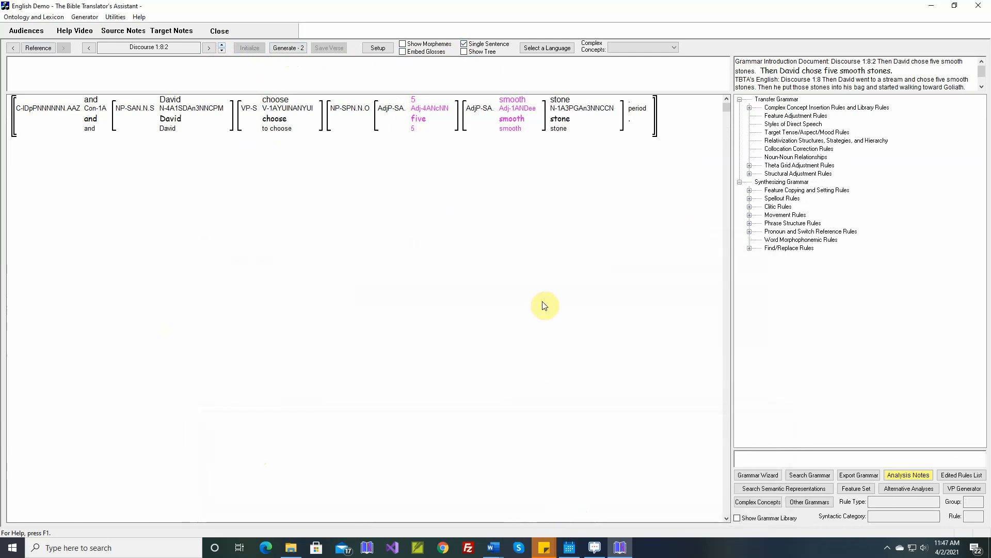
# Mark the theta grid adjustment rule for the adjective "smooth" as unnecessary and generate the text of Discourse 1:8:2
pyautogui.click(515, 108)
pyautogui.rightClick(515, 108)
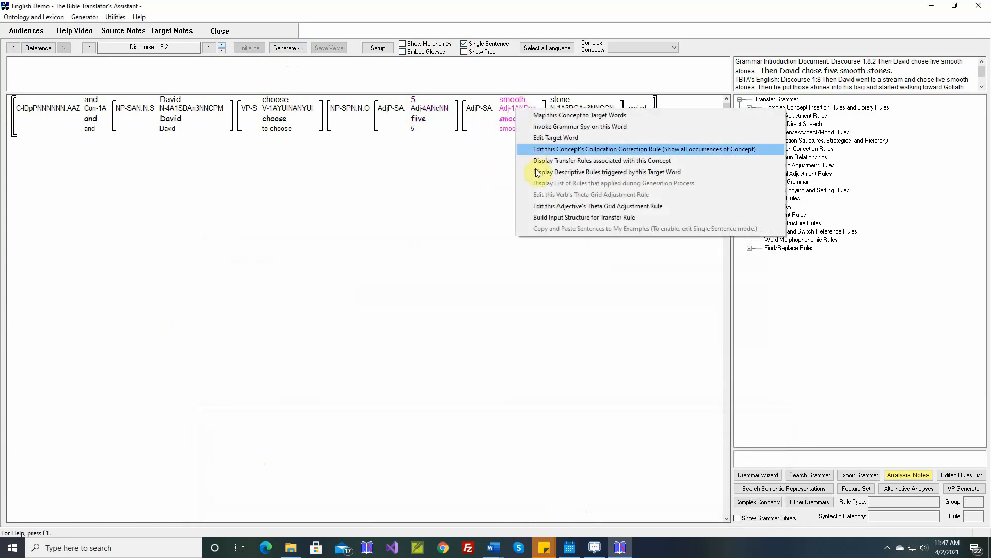
pyautogui.click(540, 209)
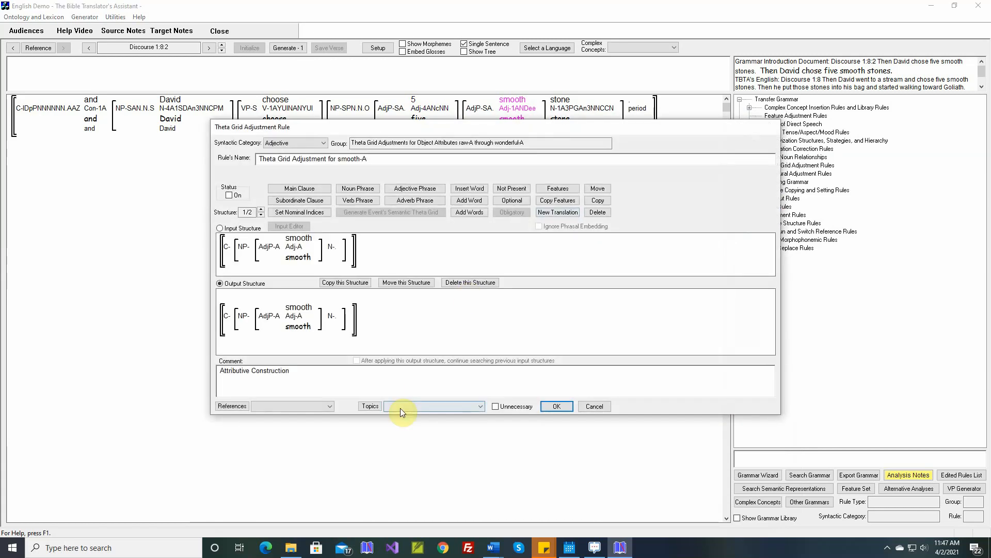
pyautogui.click(502, 407)
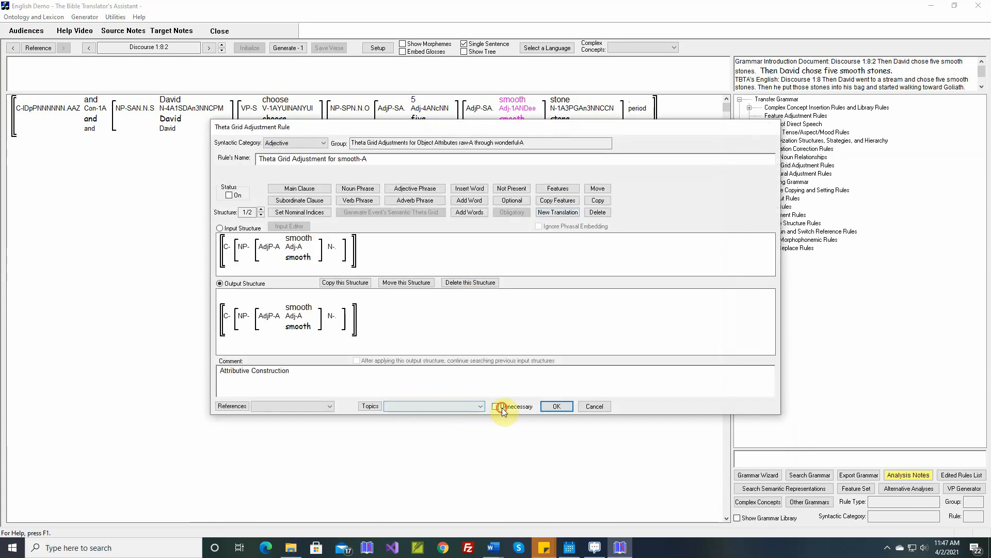
pyautogui.click(556, 407)
pyautogui.click(286, 49)
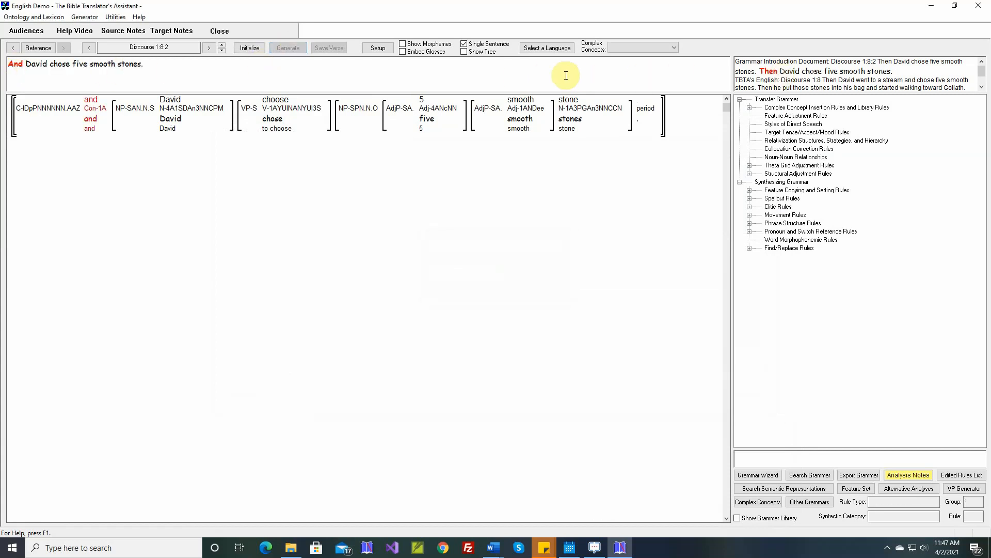
# Open the theta grid adjustment rule of the verb "put" in Discourse 1:8:3 and review the verb's argument structure examples
pyautogui.click(222, 45)
pyautogui.rightClick(270, 96)
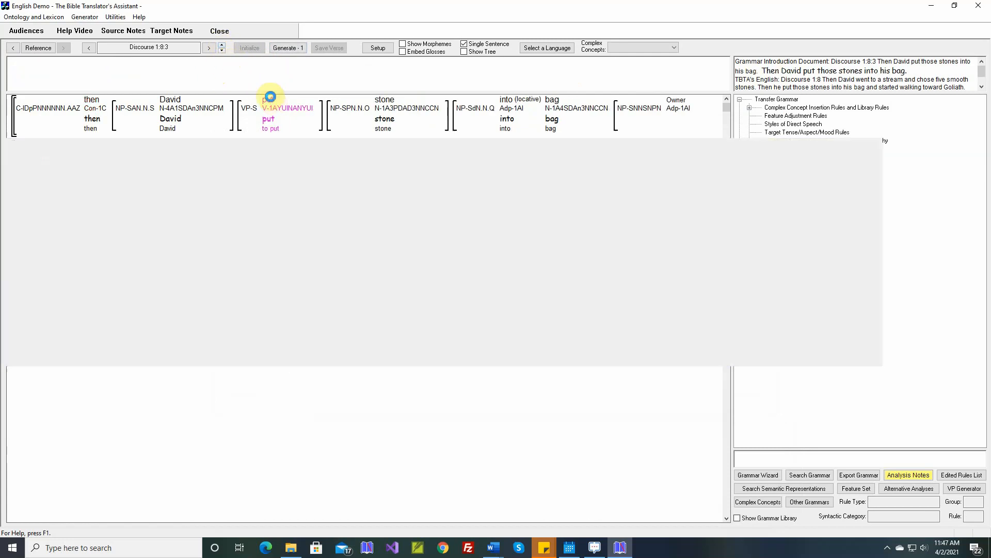
pyautogui.click(320, 183)
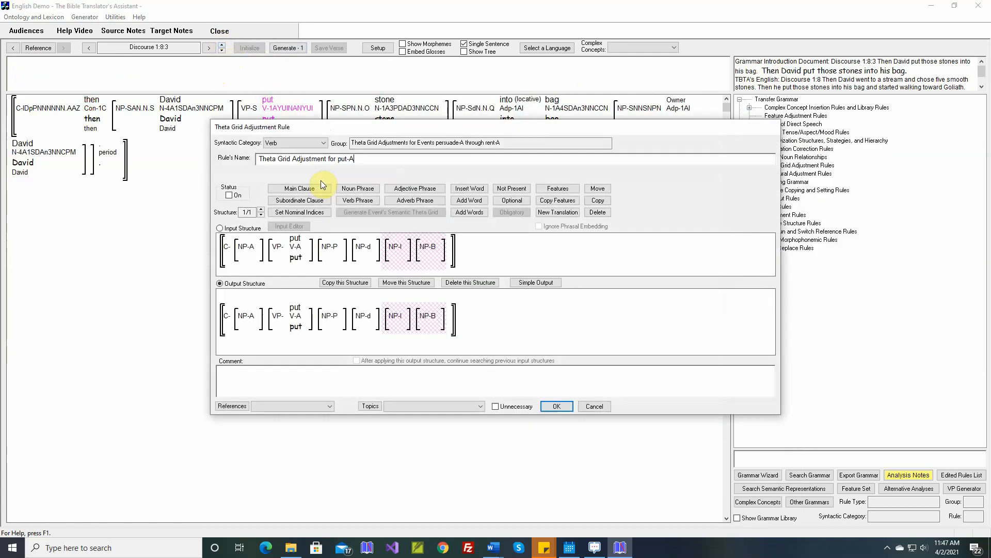
pyautogui.moveTo(295, 244)
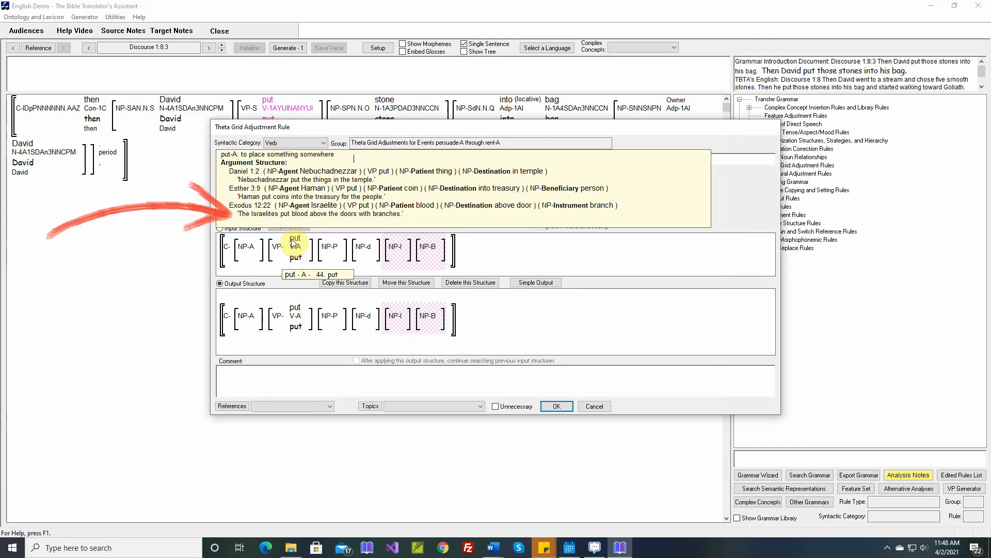
# In the put-A rule's simple output, set the grammatical relation of the Destination to Oblique1
pyautogui.click(532, 283)
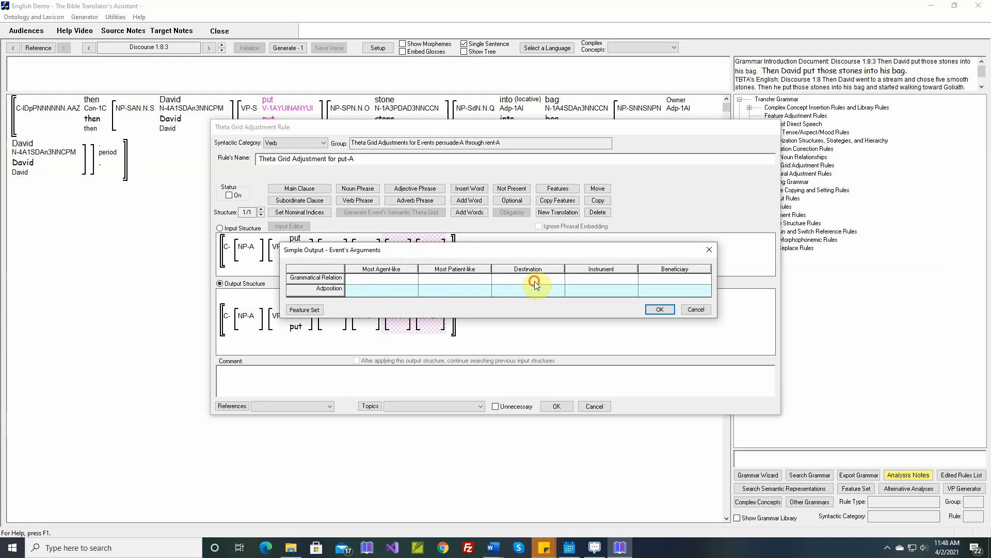
pyautogui.click(534, 280)
pyautogui.click(436, 217)
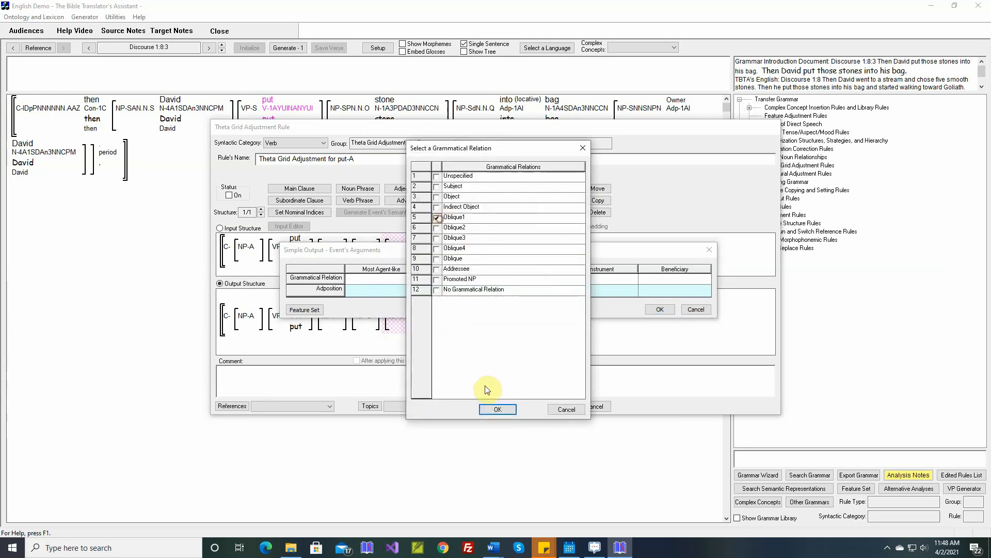
pyautogui.click(496, 410)
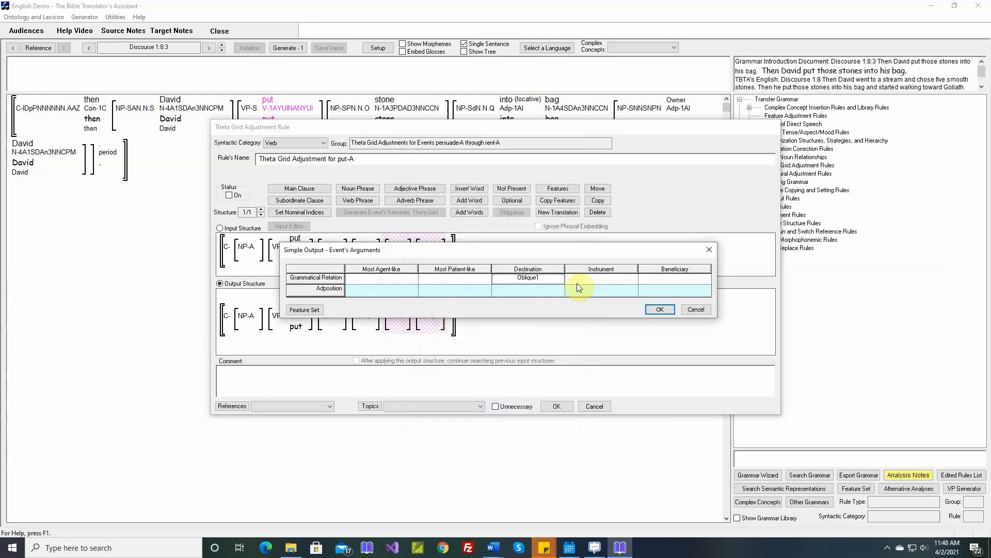
# Set the Instrument's grammatical relation to Oblique2 and its adposition to "with"
pyautogui.click(597, 280)
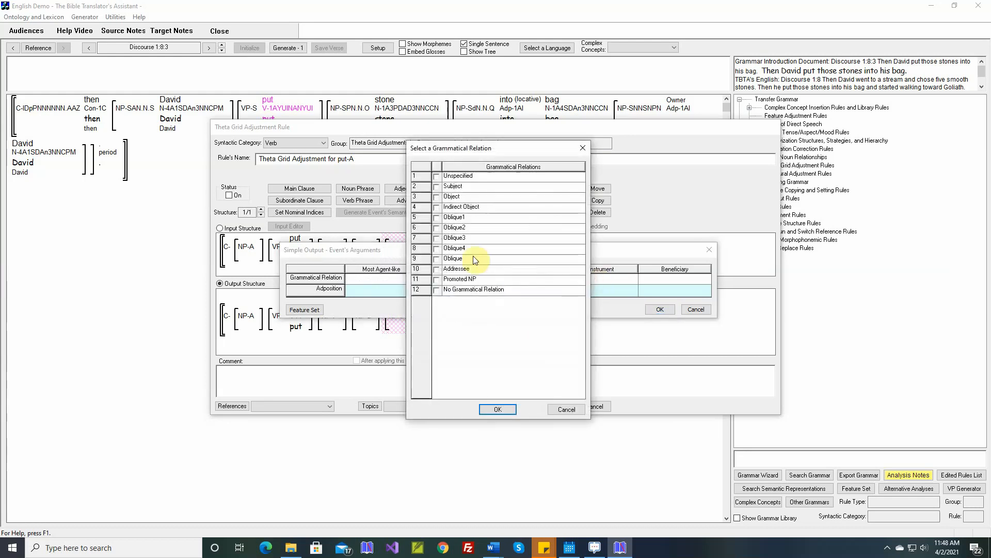
pyautogui.click(436, 228)
pyautogui.click(497, 409)
pyautogui.click(606, 291)
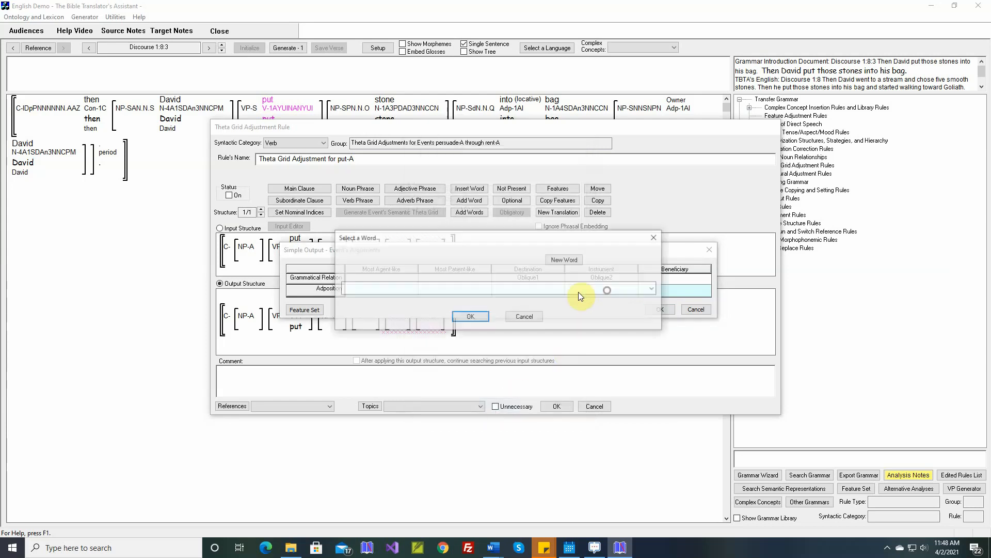
pyautogui.click(494, 289)
pyautogui.scroll(-2, 491, 292)
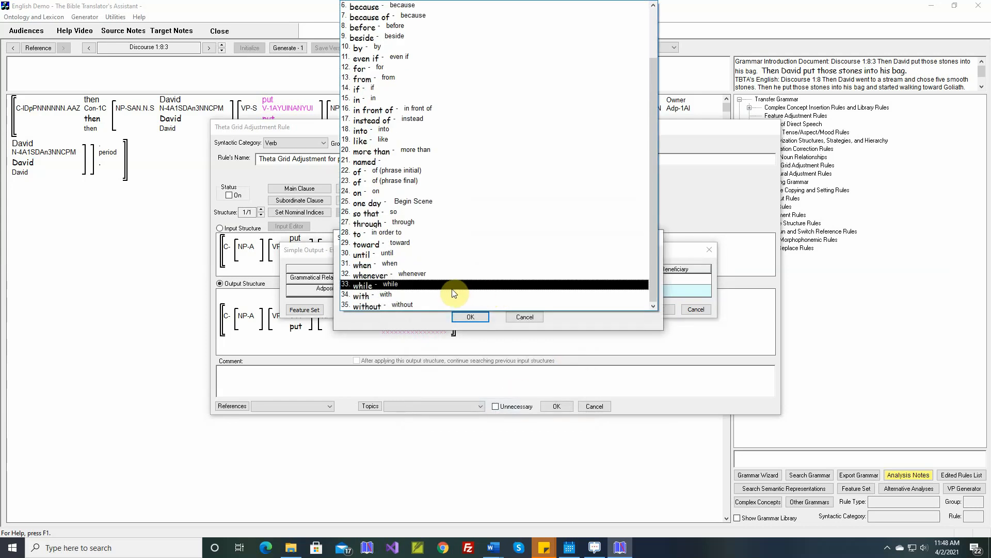
pyautogui.click(453, 295)
pyautogui.click(470, 317)
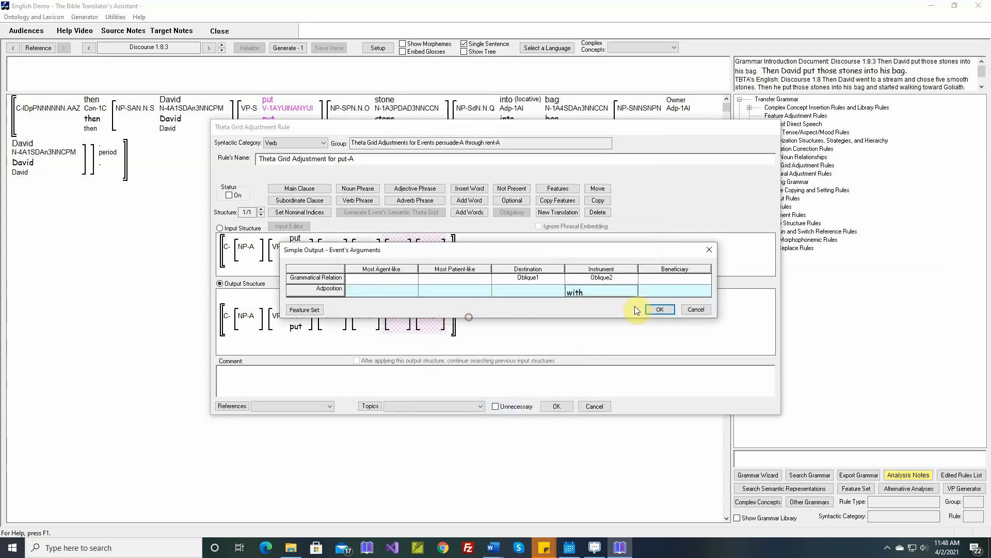
# Set the Beneficiary's grammatical relation to Oblique3 with the adposition "for", and apply the arguments to the output structure
pyautogui.click(687, 281)
pyautogui.click(436, 238)
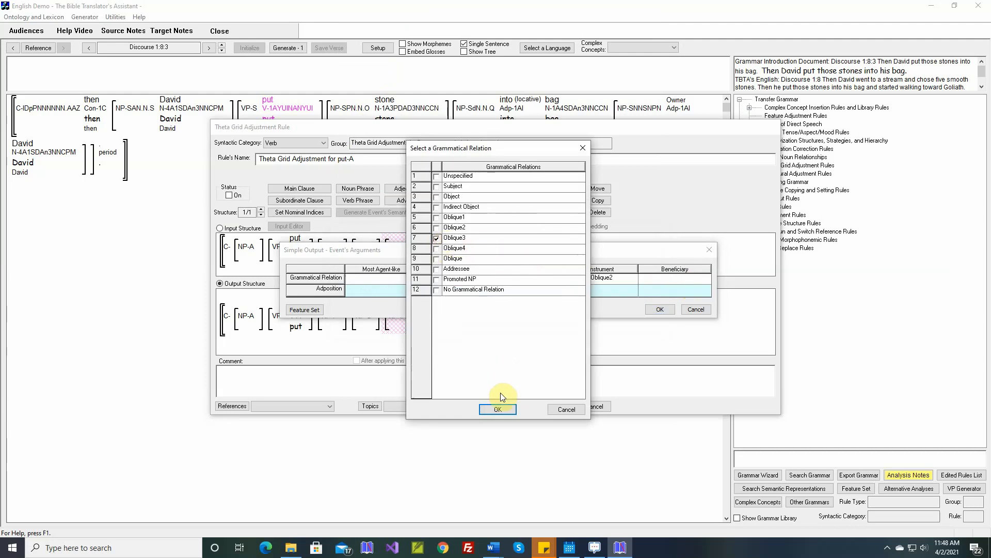
pyautogui.click(497, 408)
pyautogui.click(666, 291)
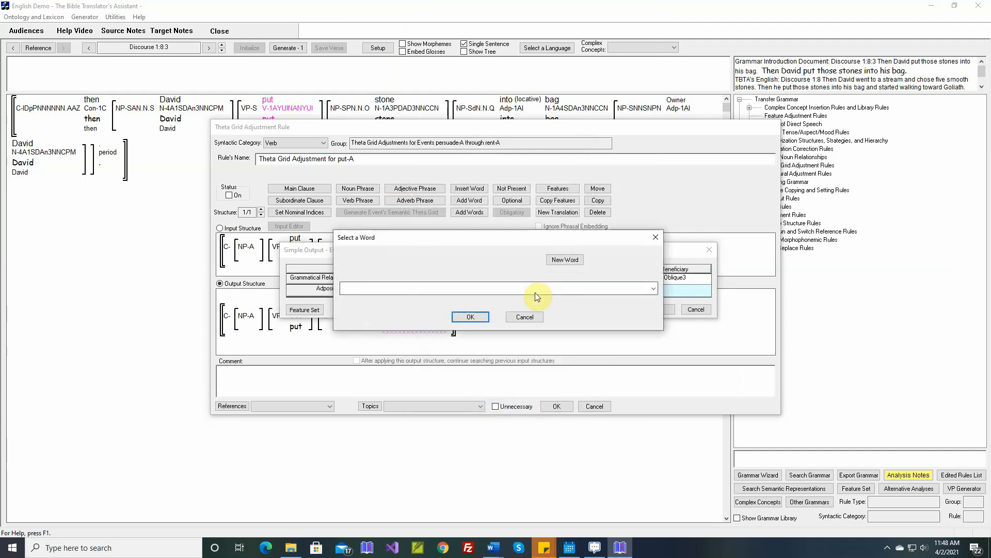
pyautogui.click(535, 292)
pyautogui.click(368, 135)
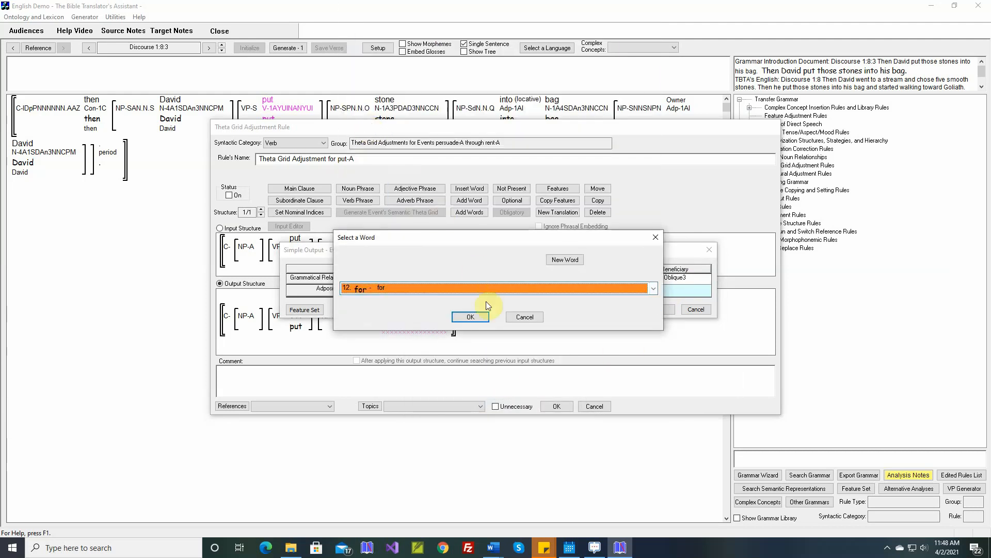
pyautogui.click(471, 316)
pyautogui.click(659, 310)
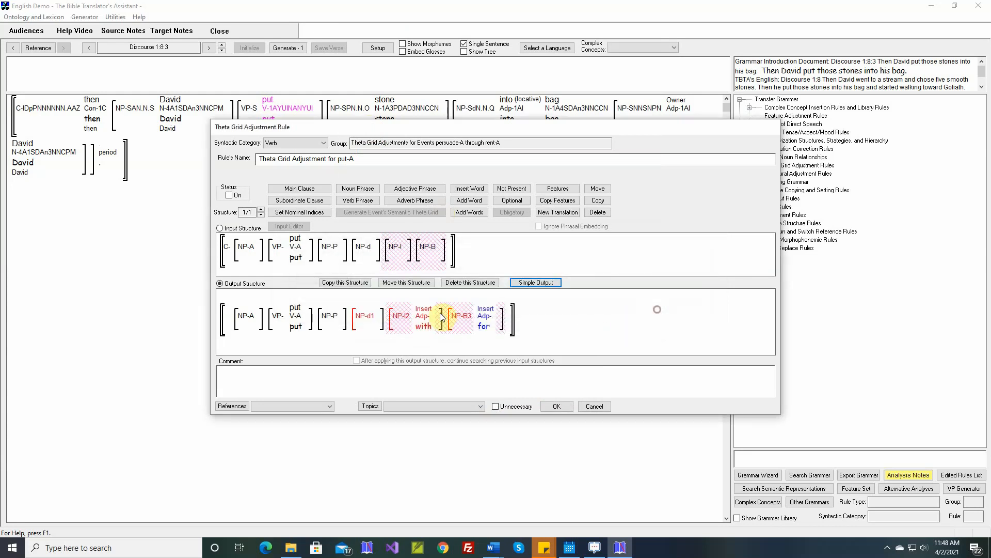
# Turn on the put-A rule, insert the current sentence's reference and text as its comment, and save the rule
pyautogui.click(233, 198)
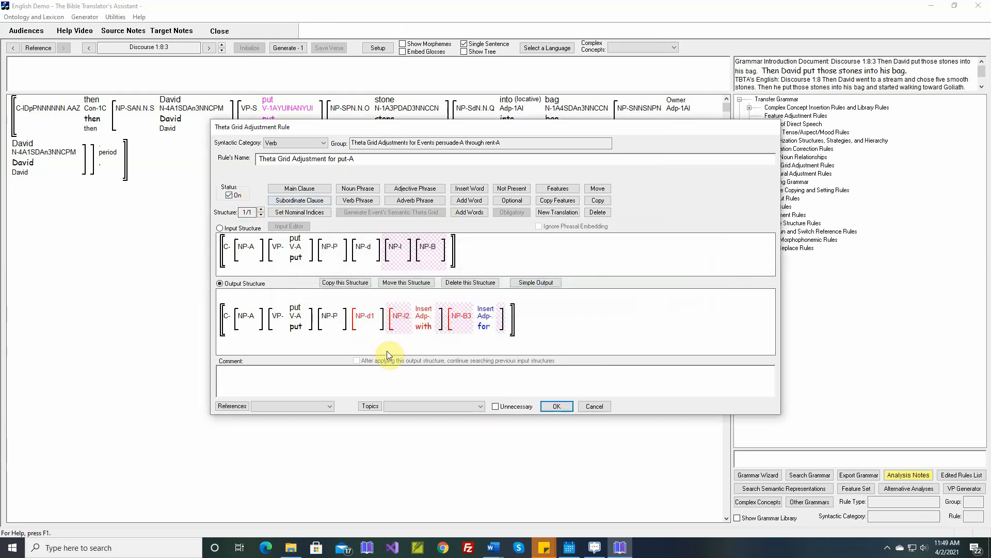
pyautogui.rightClick(393, 367)
pyautogui.click(419, 376)
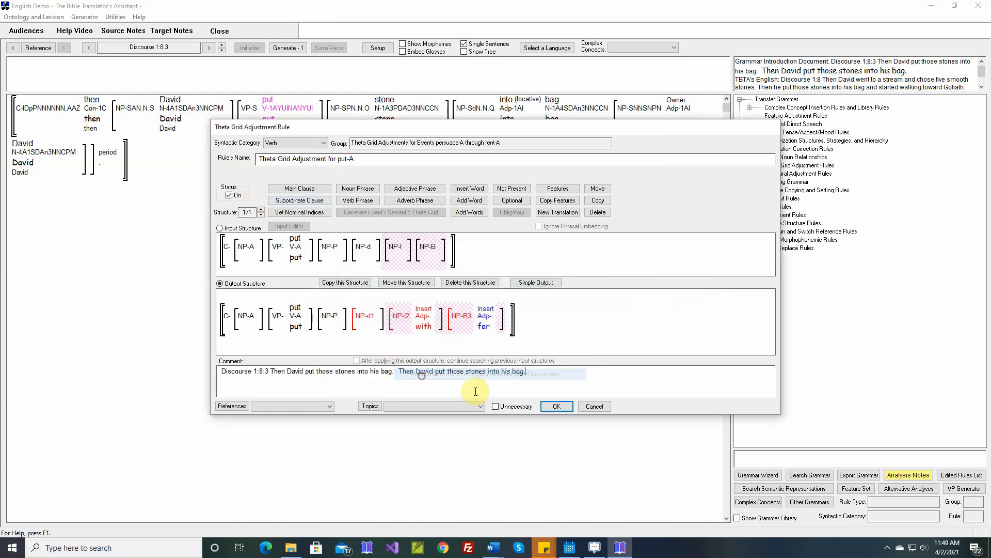
pyautogui.click(556, 407)
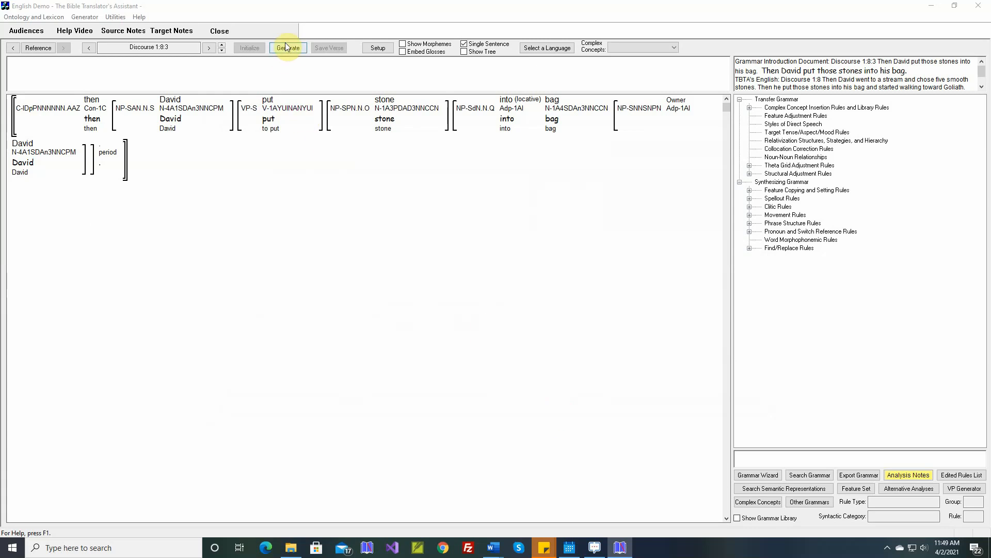
# Generate the text of Discourse 1:8:3 and advance to sentence Discourse 1:8:4
pyautogui.click(287, 47)
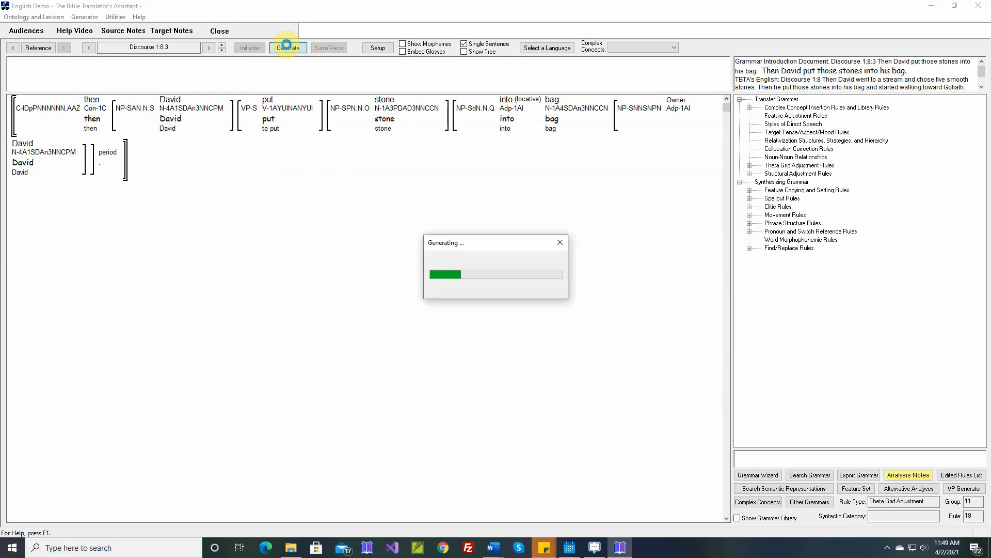
pyautogui.click(222, 44)
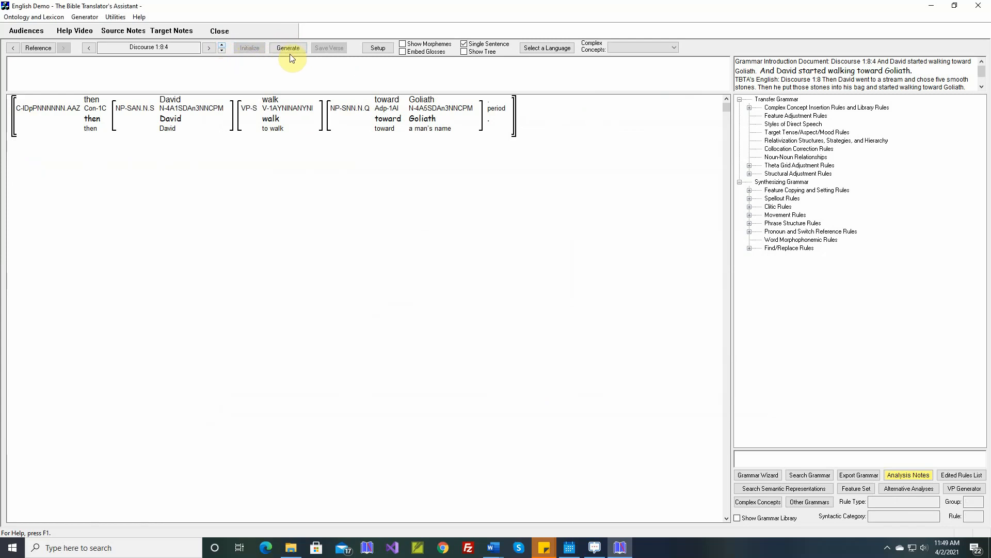
# Generate the text of sentences Discourse 1:8:4 and 1:8:5, and advance to sentence Discourse 1:8:6
pyautogui.click(292, 48)
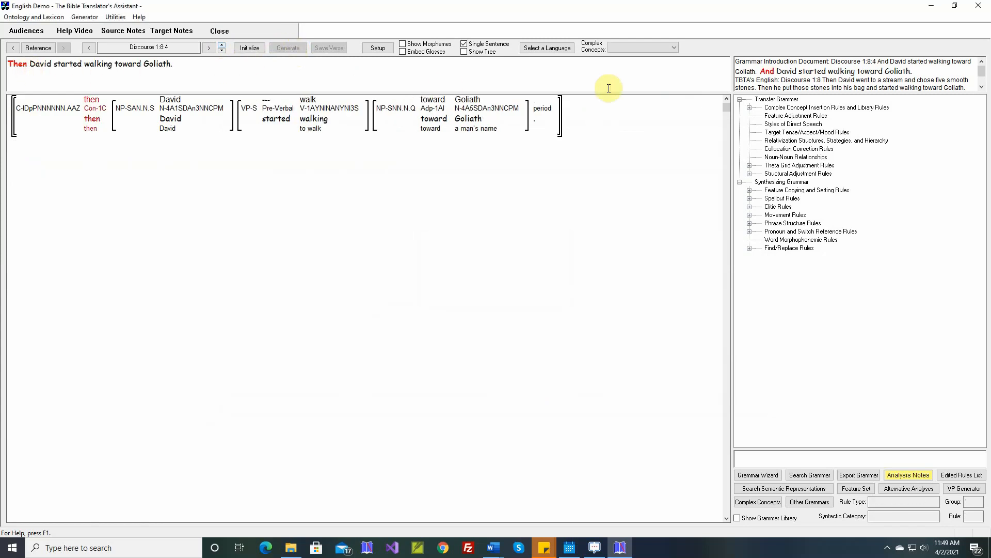
pyautogui.click(222, 46)
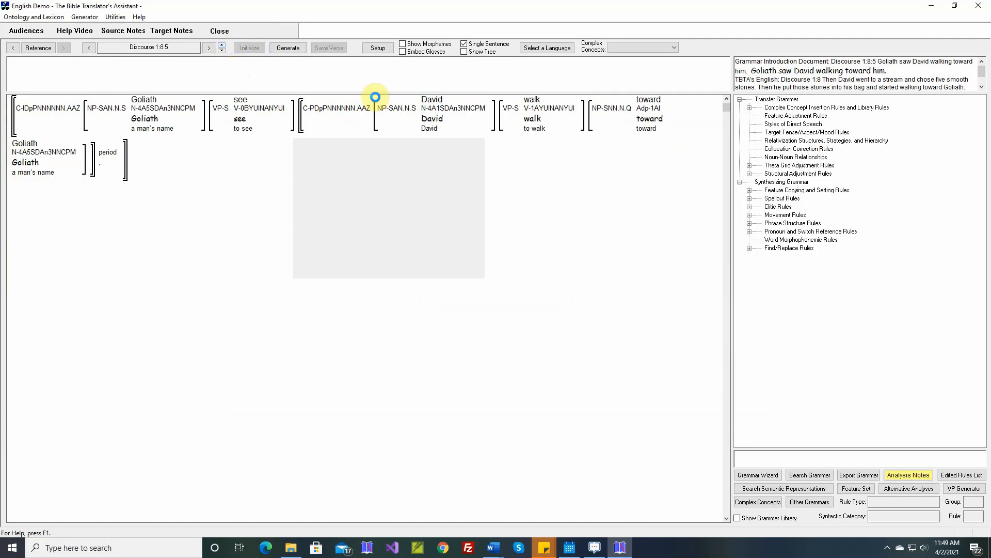
pyautogui.click(299, 48)
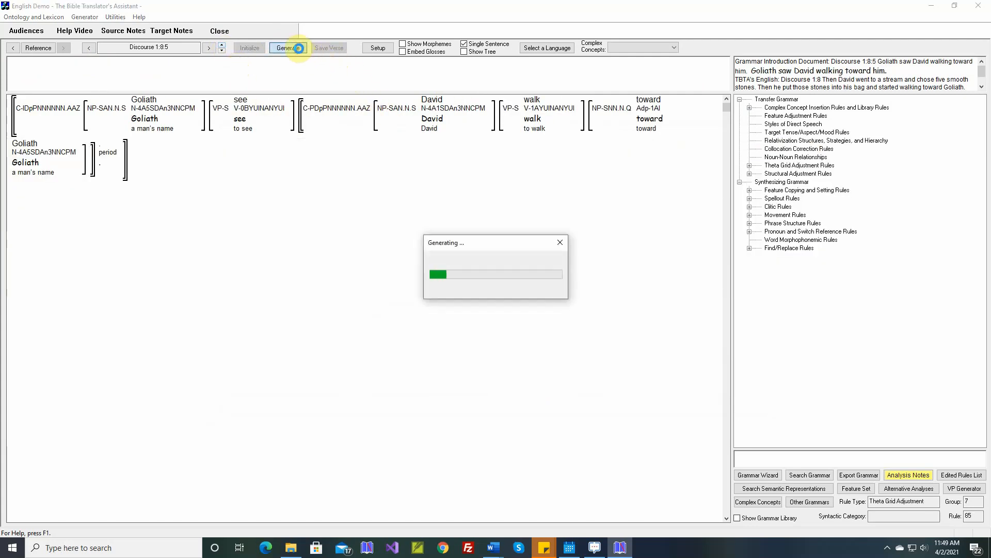
pyautogui.click(222, 45)
# In the theta grid adjustment rule for see-C, insert the complementizer "that" in the output structure's complement clause
pyautogui.moveTo(240, 103)
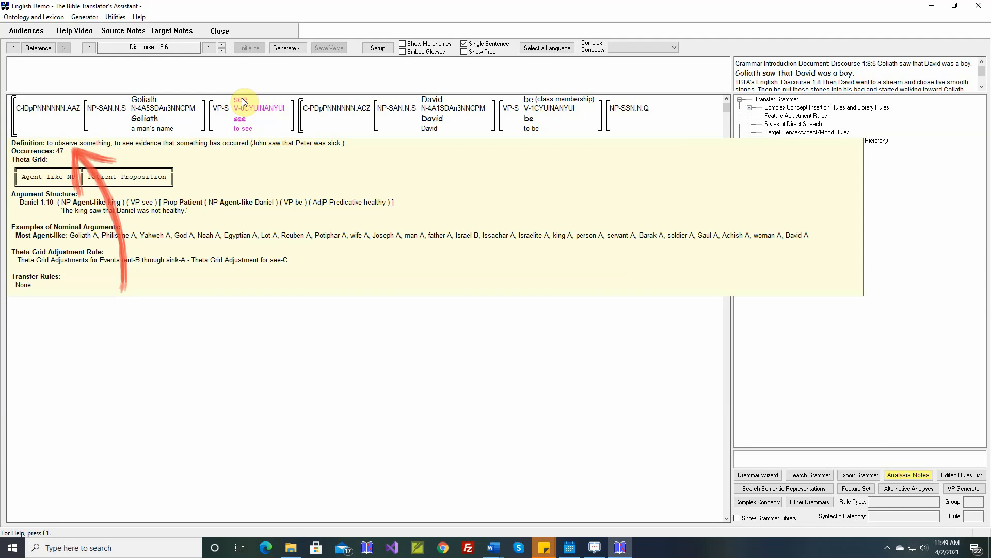
pyautogui.rightClick(241, 102)
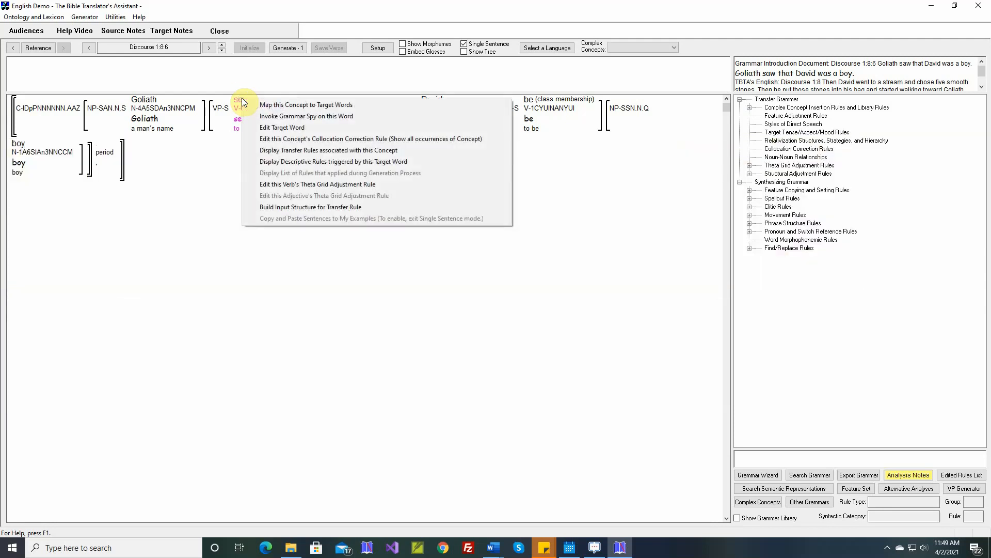
pyautogui.click(275, 184)
pyautogui.moveTo(296, 244)
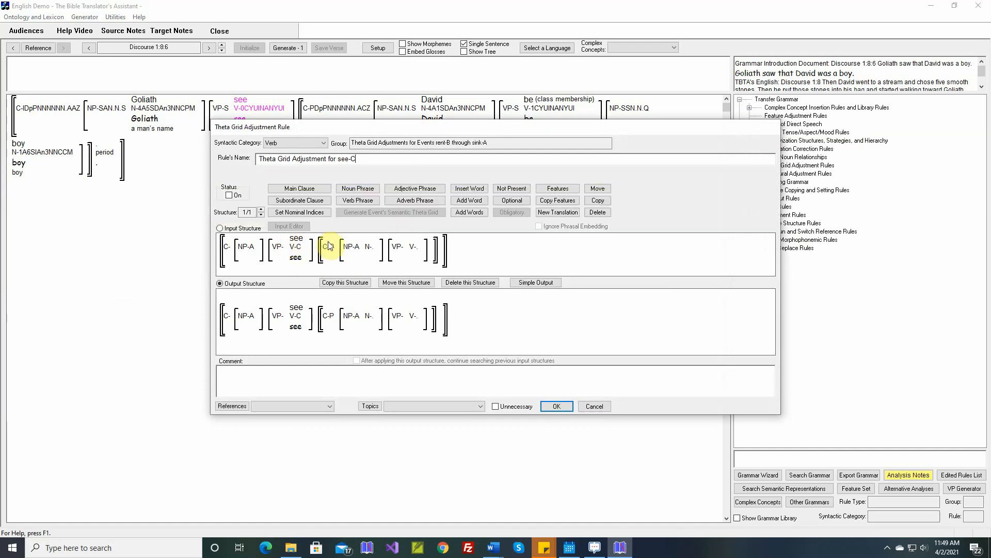
pyautogui.click(536, 283)
pyautogui.click(519, 311)
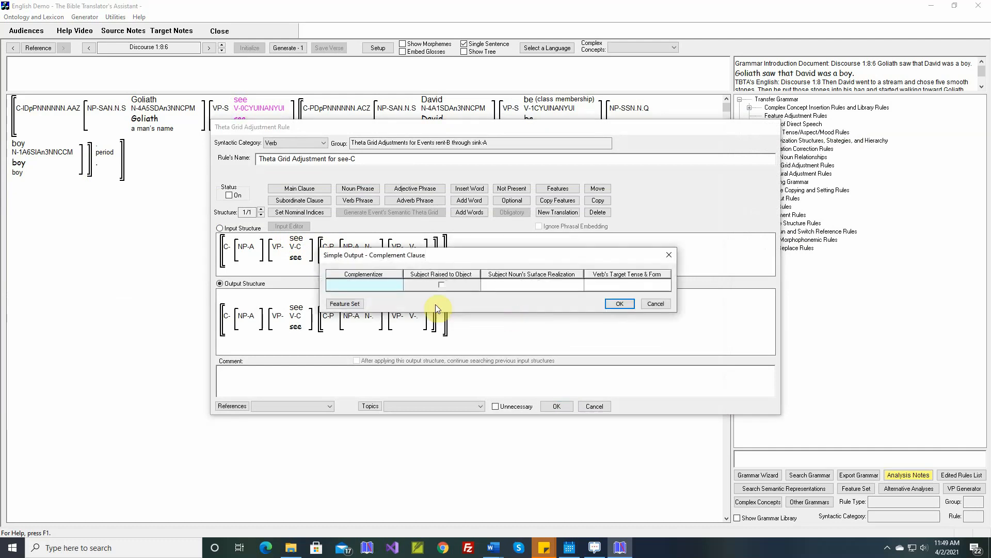
pyautogui.click(395, 284)
pyautogui.press('Return')
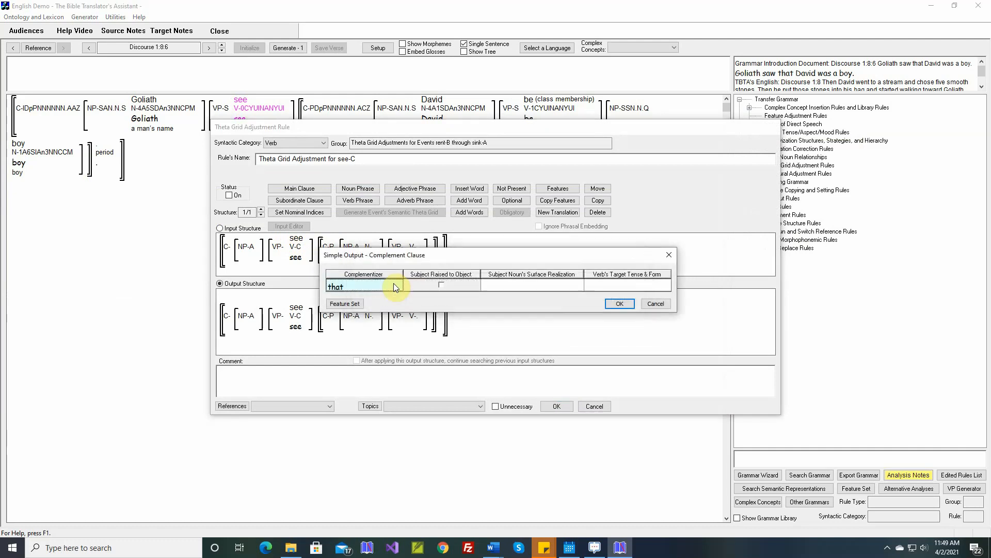
pyautogui.press('Return')
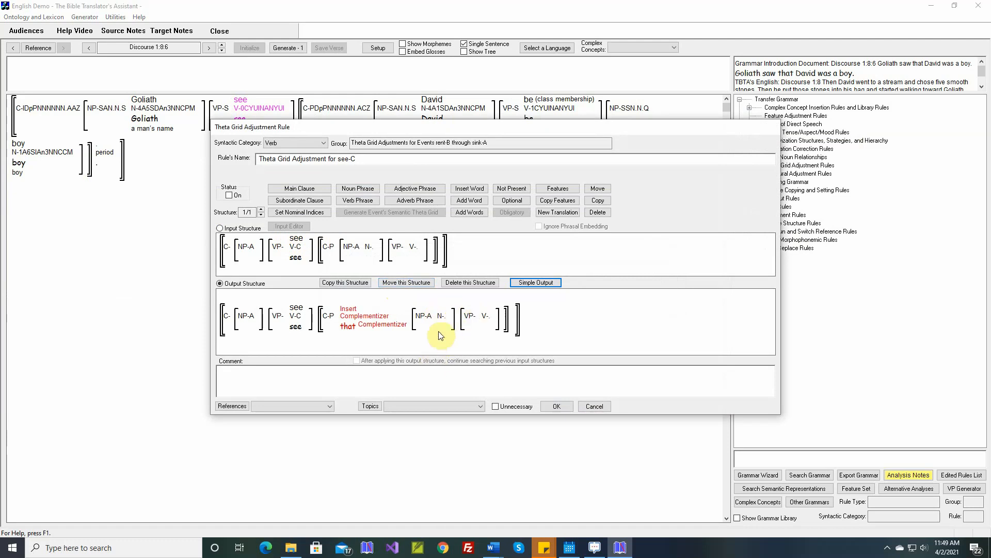
# Insert the current sentence's reference and text as the see-C rule's comment, turn the rule on, and save it
pyautogui.rightClick(430, 372)
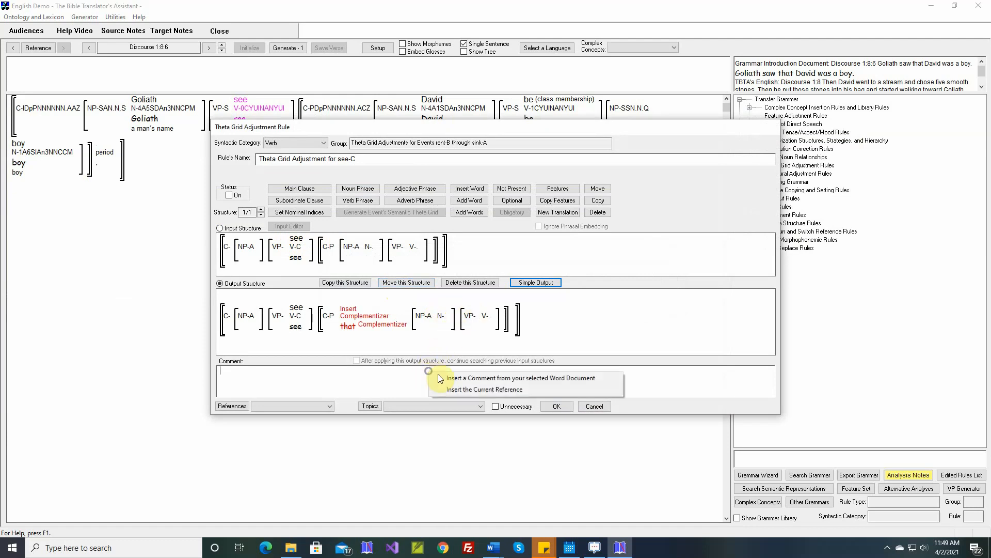
pyautogui.click(448, 377)
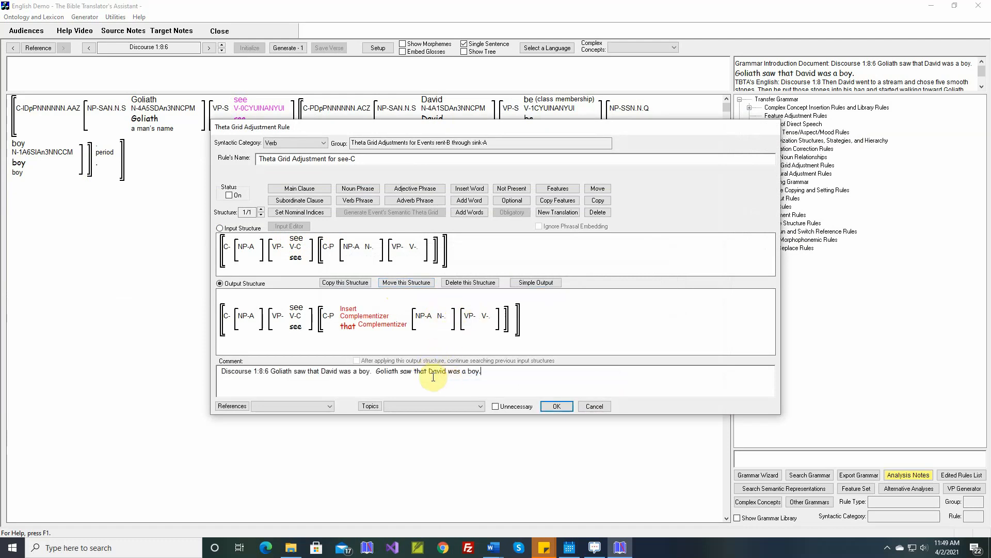
pyautogui.click(230, 197)
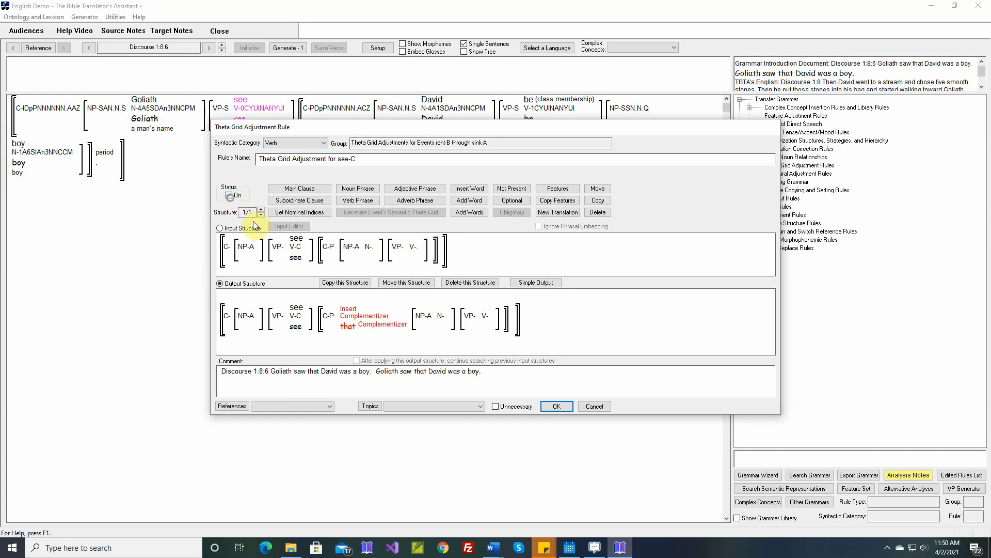
pyautogui.click(556, 406)
# Generate the text of Discourse 1:8:6 and advance to sentence Discourse 1:8:7
pyautogui.click(292, 48)
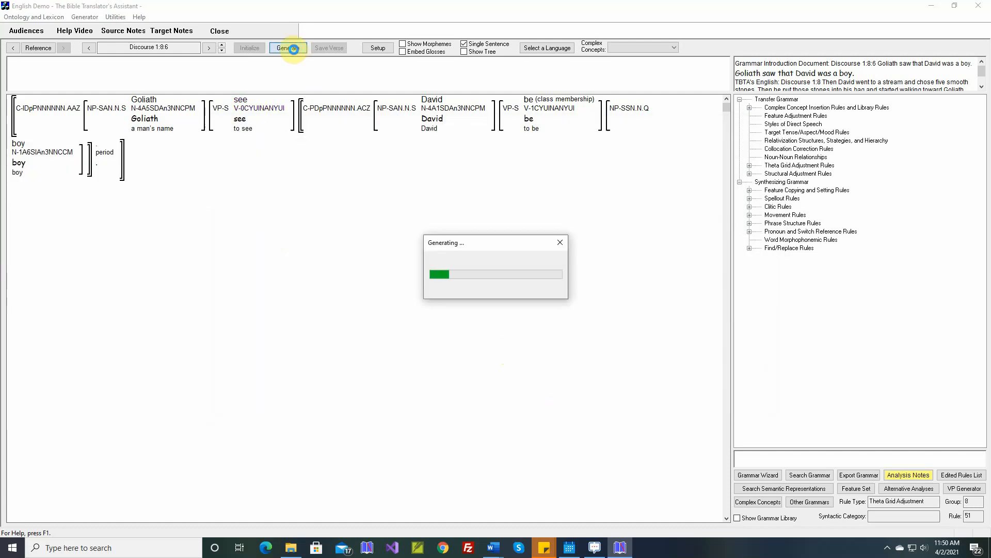
pyautogui.click(222, 45)
# Mark the theta grid adjustment rule for curse-A as unnecessary and save it
pyautogui.rightClick(273, 99)
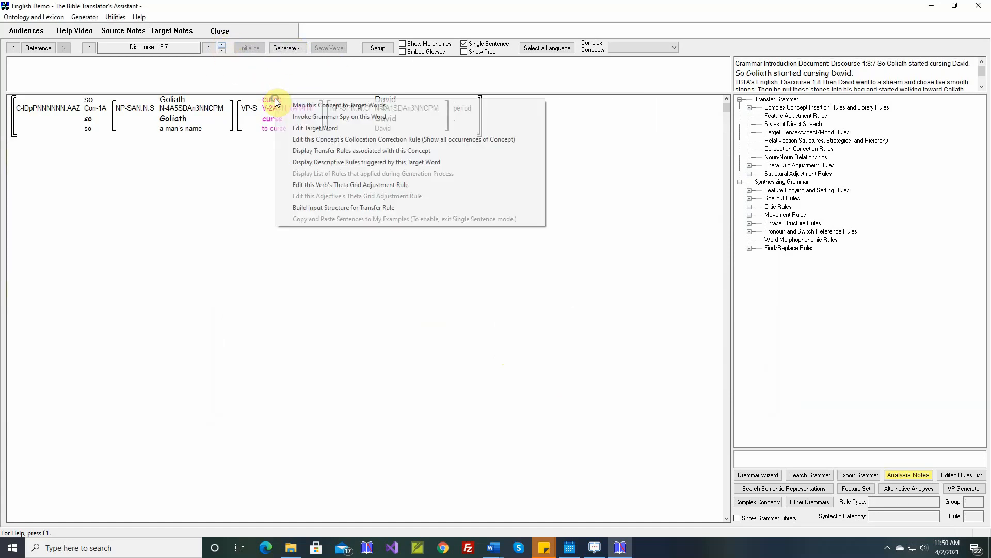
pyautogui.click(299, 185)
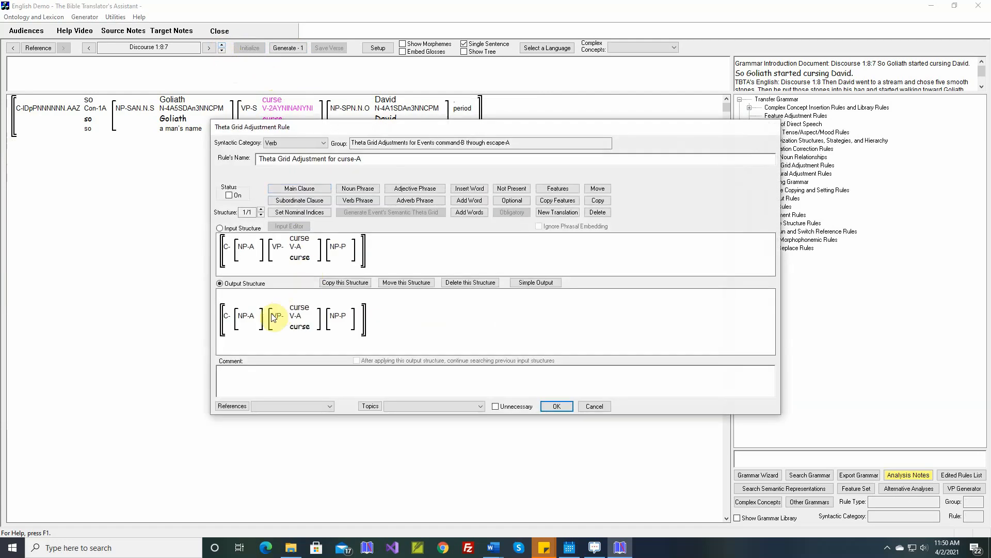
pyautogui.click(497, 407)
pyautogui.click(556, 407)
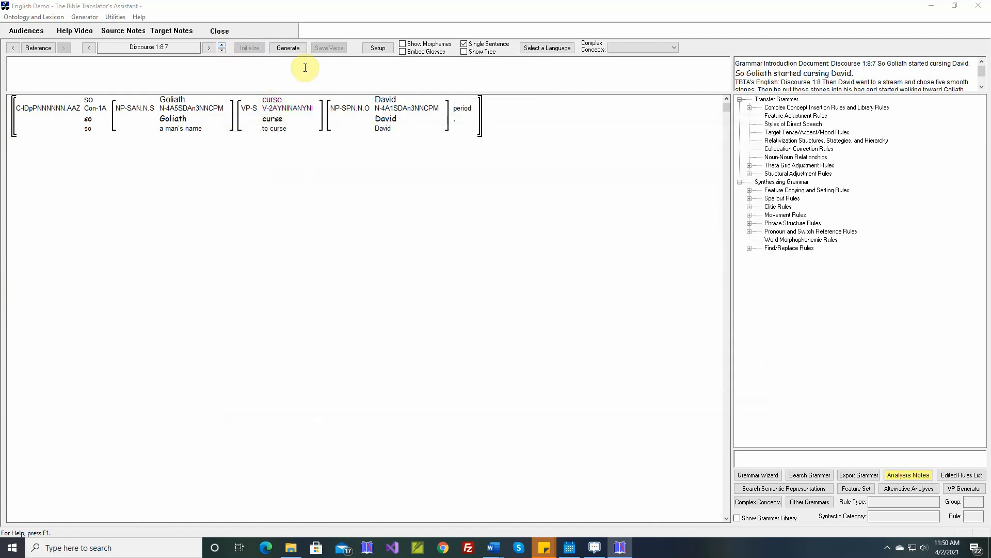
# Generate the text of Discourse 1:8:7, and with single-sentence mode off generate the whole verse Discourse 1:8
pyautogui.click(292, 47)
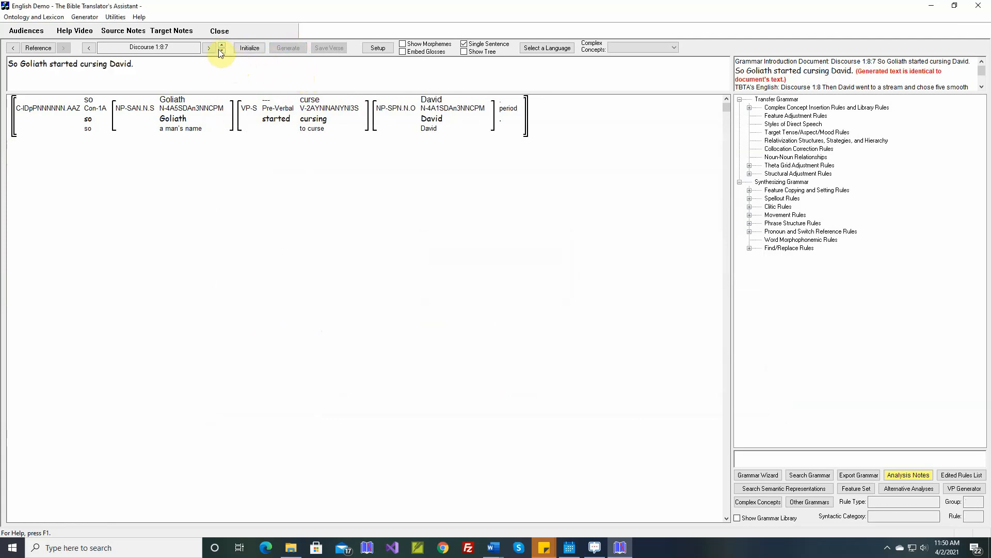
pyautogui.click(464, 44)
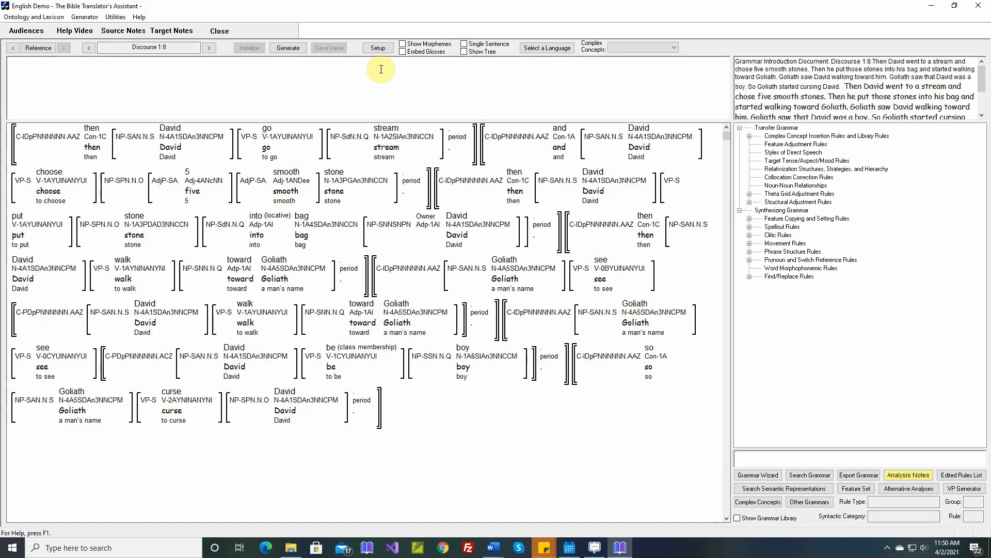
pyautogui.click(289, 48)
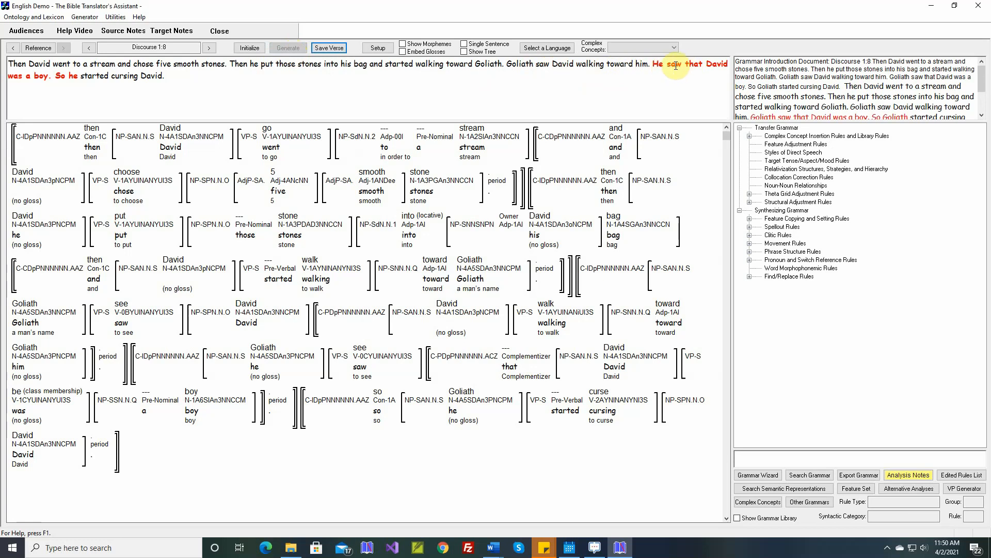
# Open the pronoun identification rule that converts the second subject to a pronoun when two consecutive sentences share the same subject noun
pyautogui.click(982, 116)
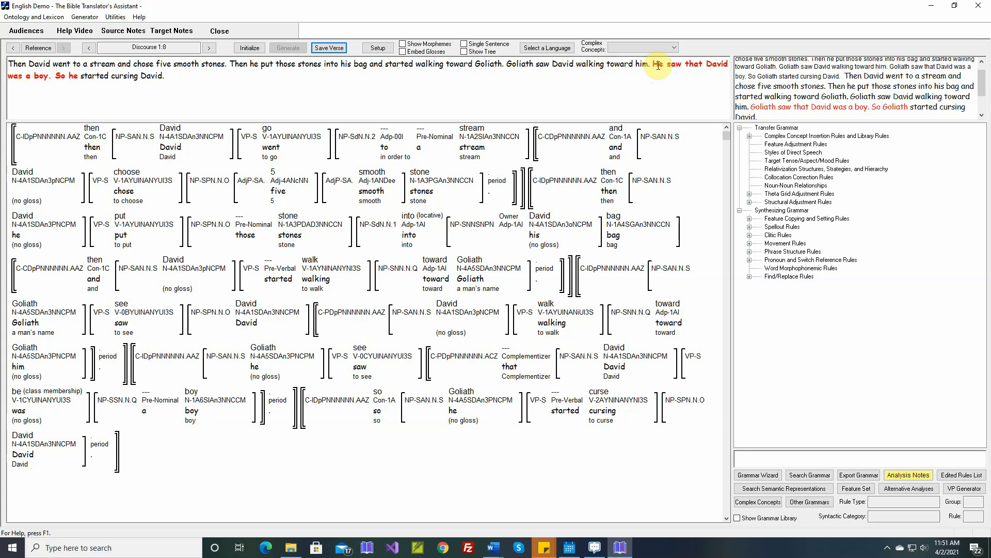
pyautogui.click(751, 261)
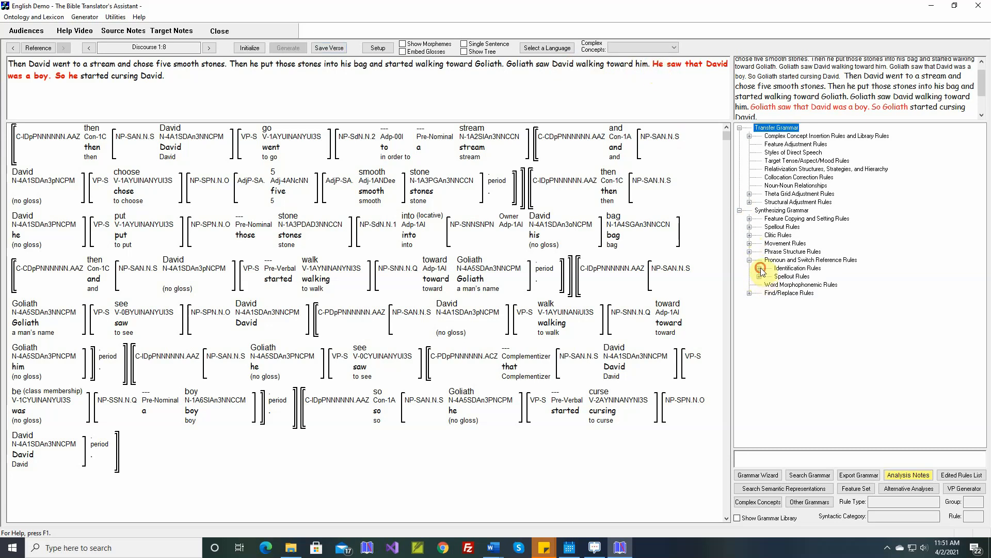
pyautogui.click(759, 268)
pyautogui.click(769, 277)
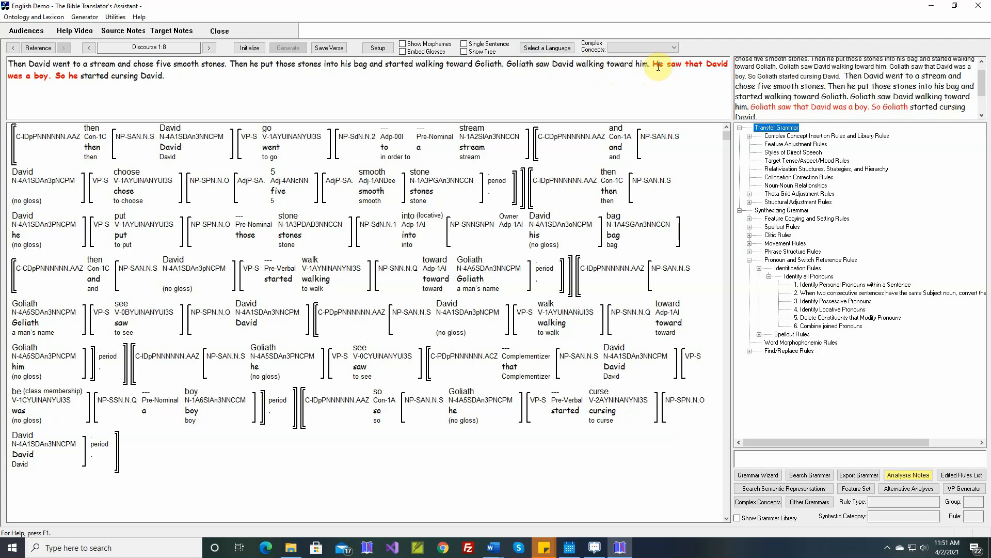
pyautogui.click(804, 292)
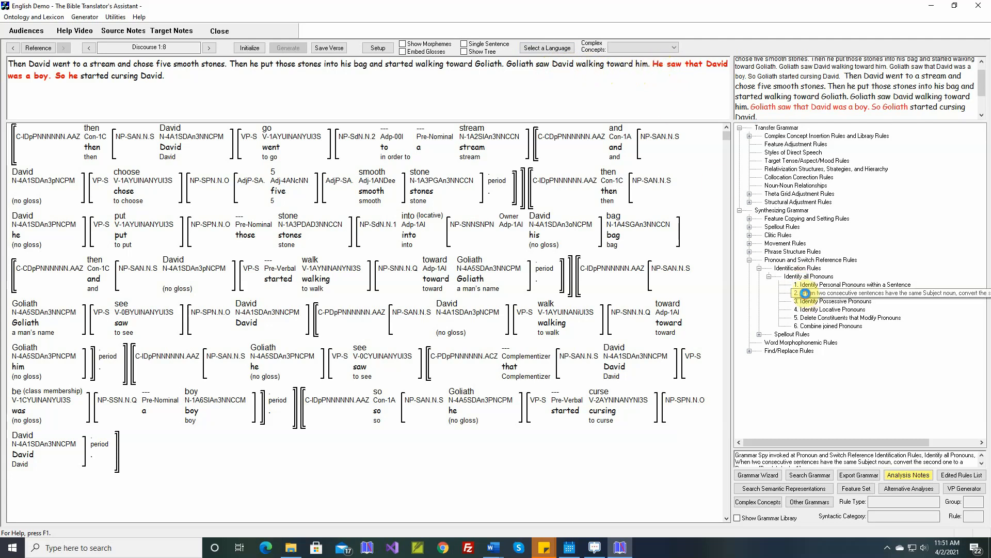
pyautogui.doubleClick(805, 293)
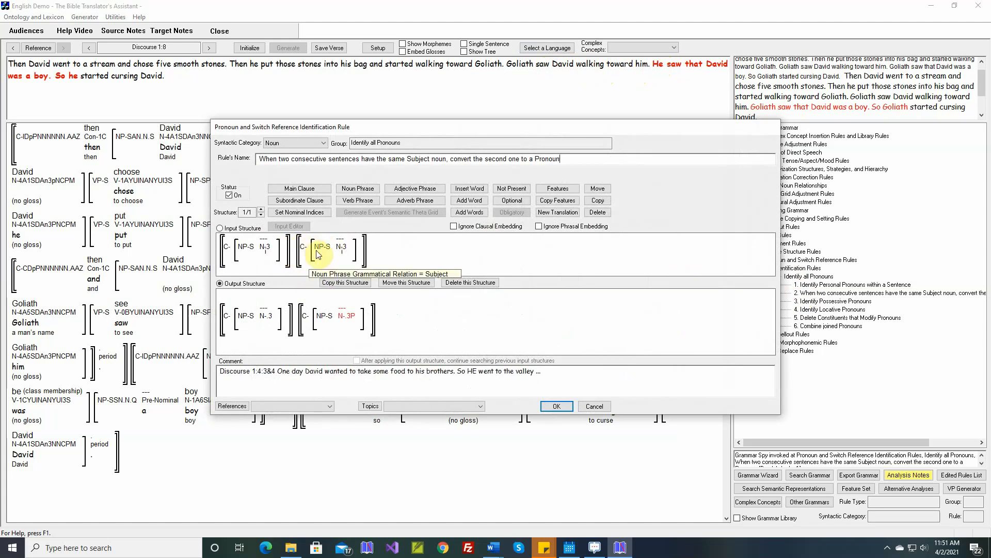
# Start a second input structure in the rule and add a noun phrase containing a noun to its first clause
pyautogui.click(261, 210)
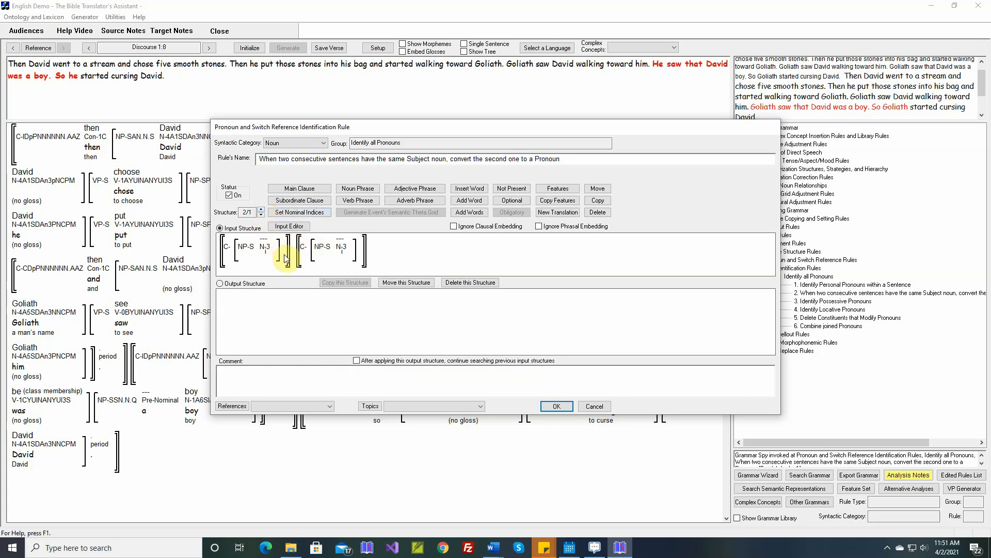
pyautogui.click(355, 188)
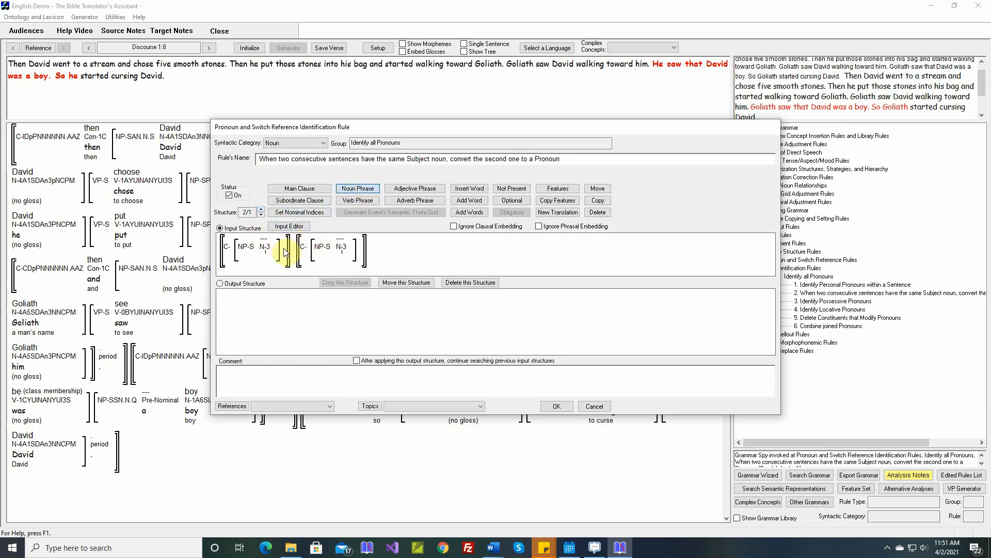
pyautogui.click(300, 252)
pyautogui.click(470, 189)
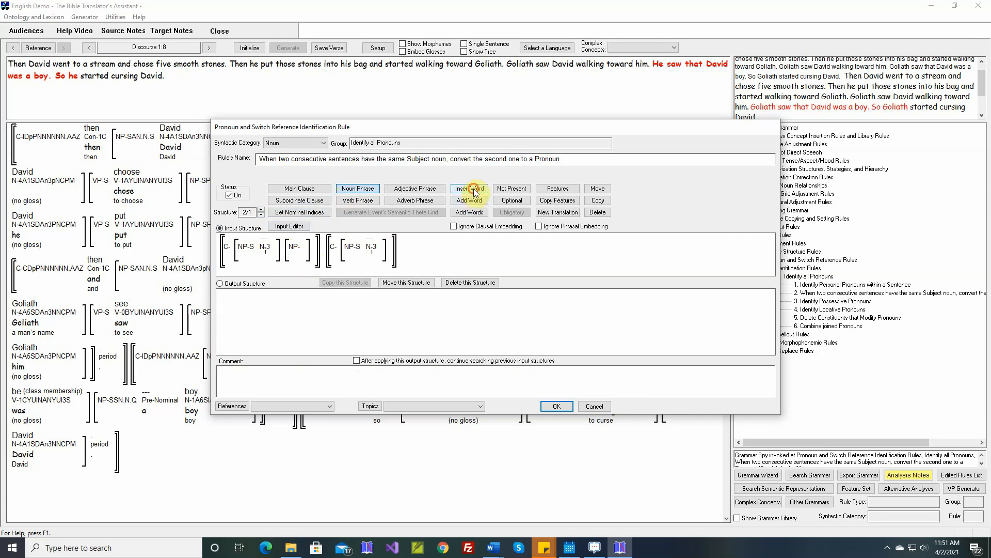
pyautogui.click(304, 252)
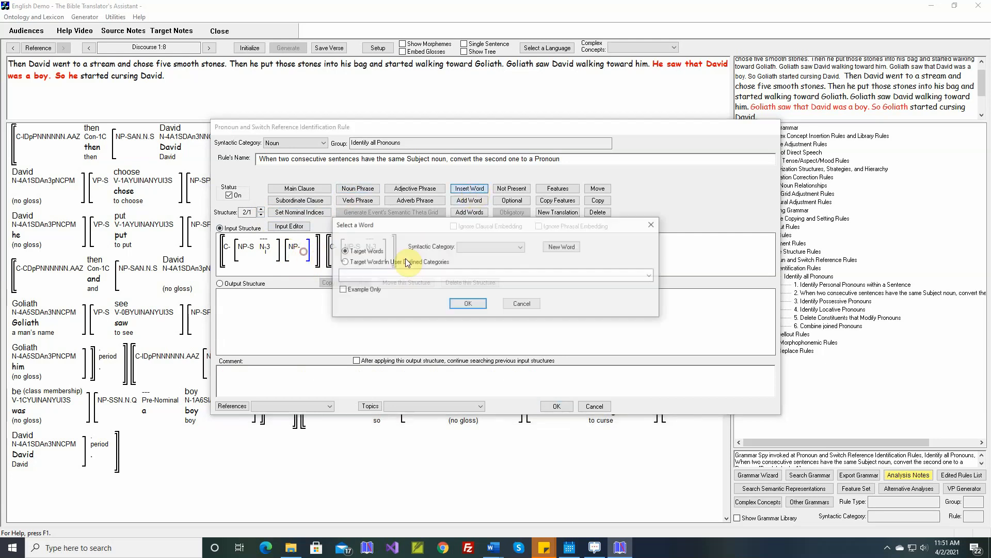
pyautogui.click(485, 248)
pyautogui.click(466, 263)
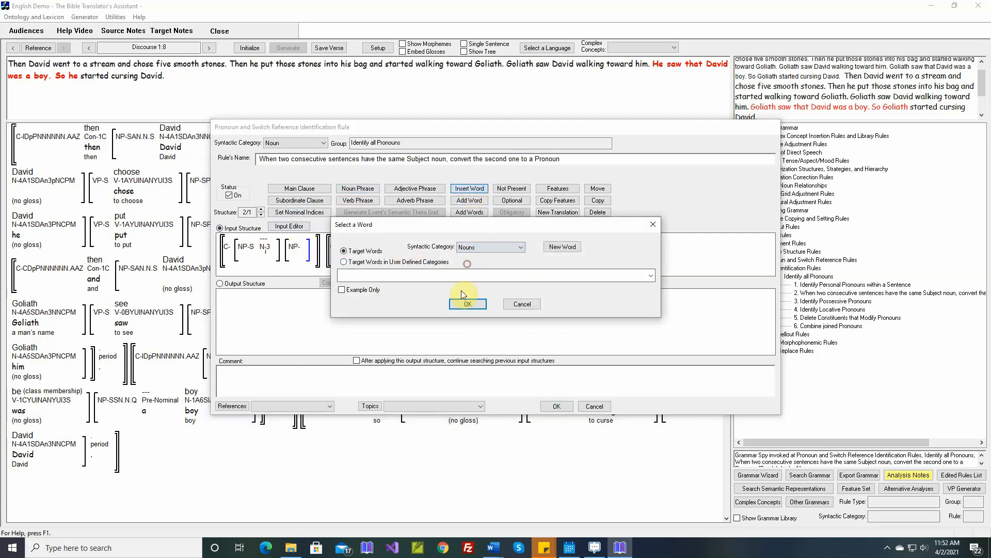
pyautogui.click(462, 304)
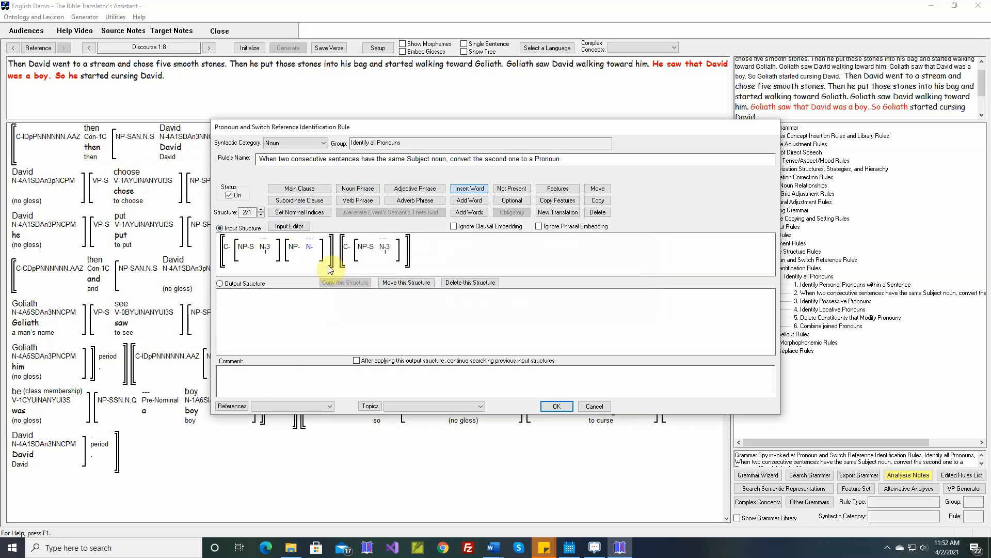
# Set the nominal index of the added noun in the first clause to j
pyautogui.click(298, 212)
pyautogui.click(311, 248)
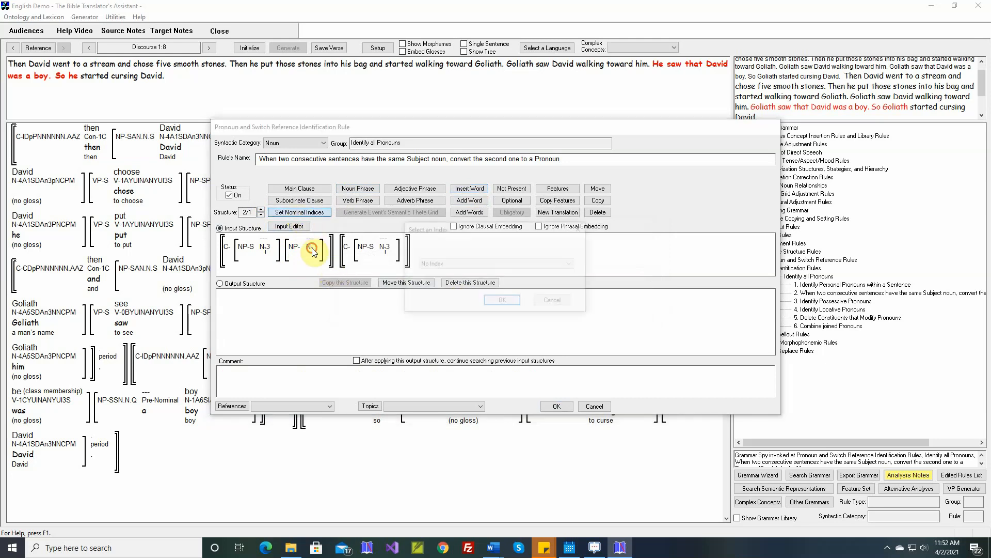
pyautogui.click(444, 265)
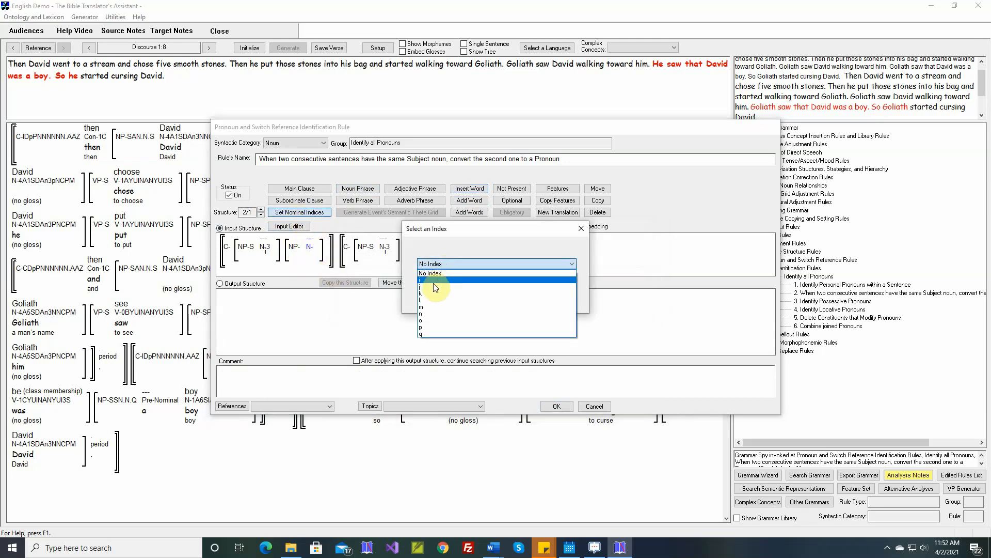
pyautogui.click(433, 284)
pyautogui.click(485, 300)
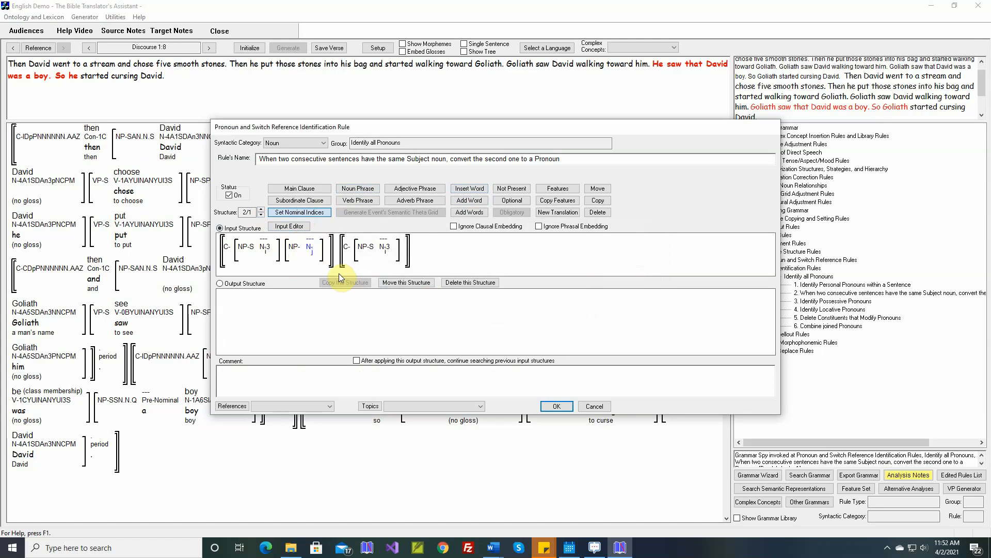
# Set the Gender feature of all three nouns in the second input structure to Masculine
pyautogui.click(557, 189)
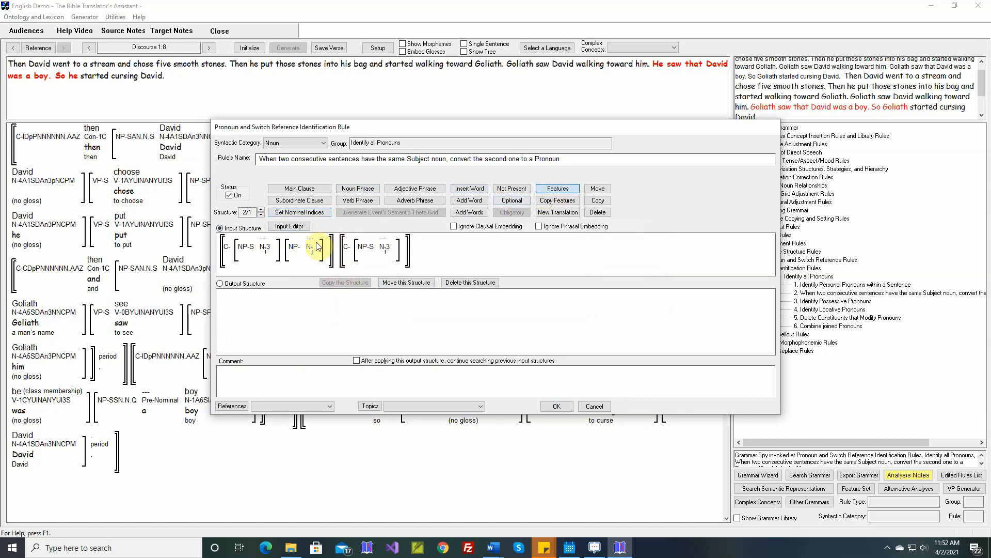
pyautogui.click(265, 247)
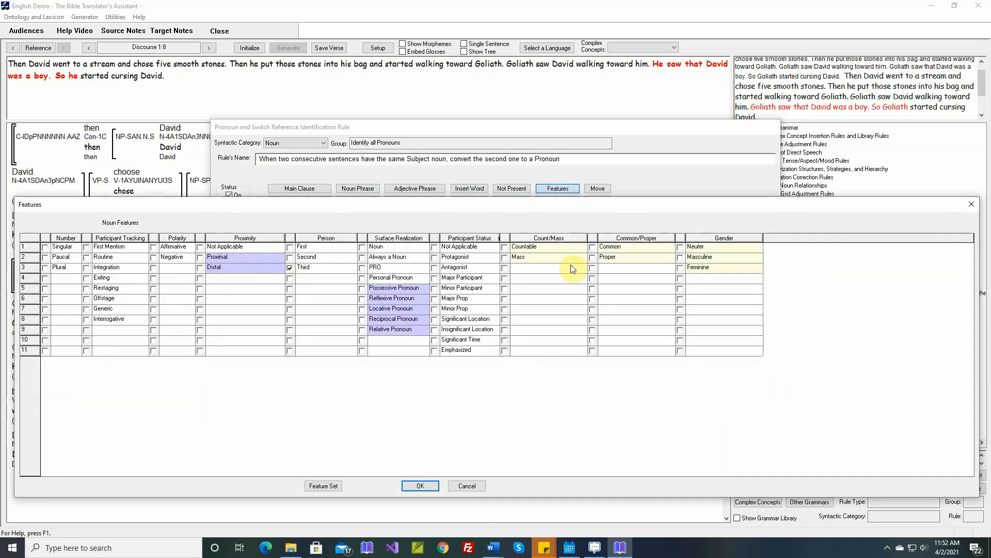
pyautogui.click(680, 258)
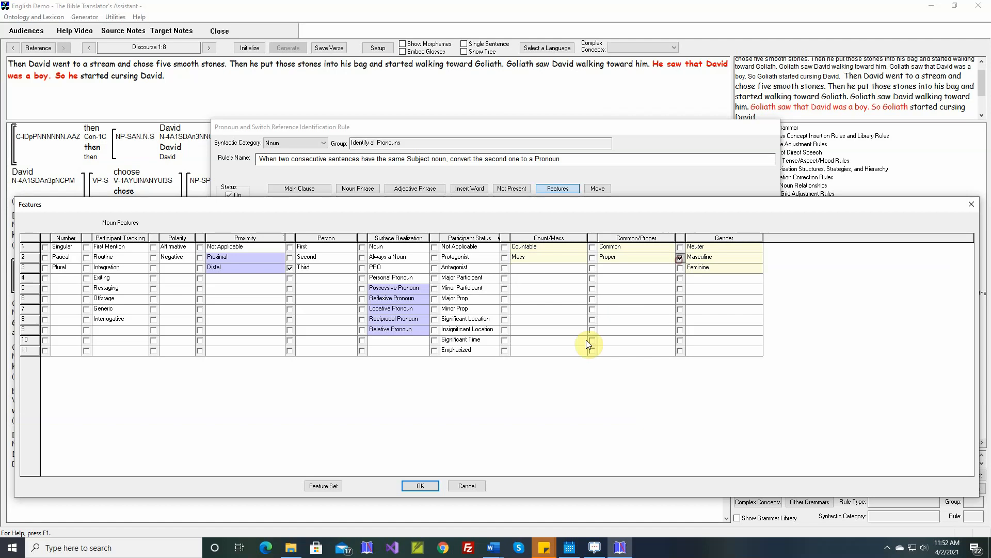
pyautogui.click(420, 486)
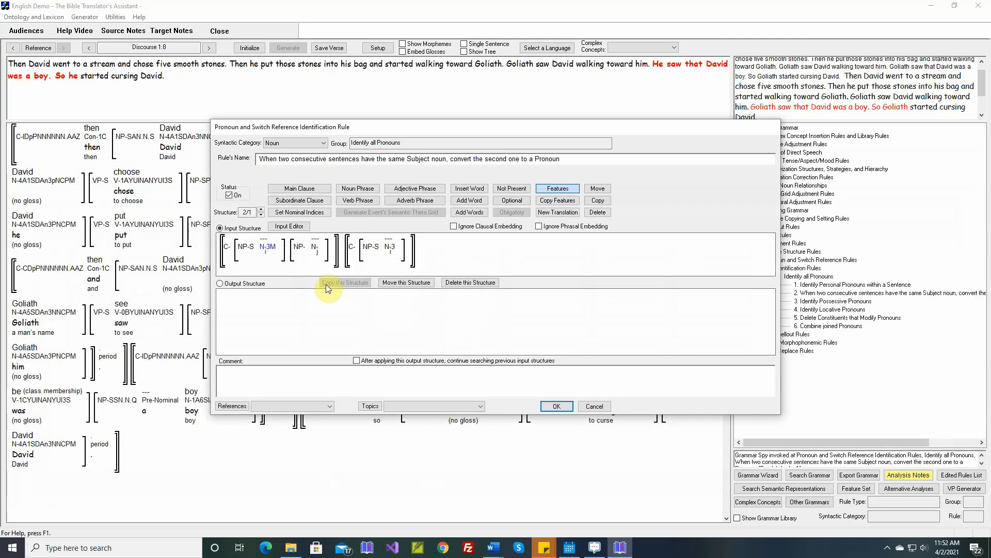
pyautogui.click(315, 247)
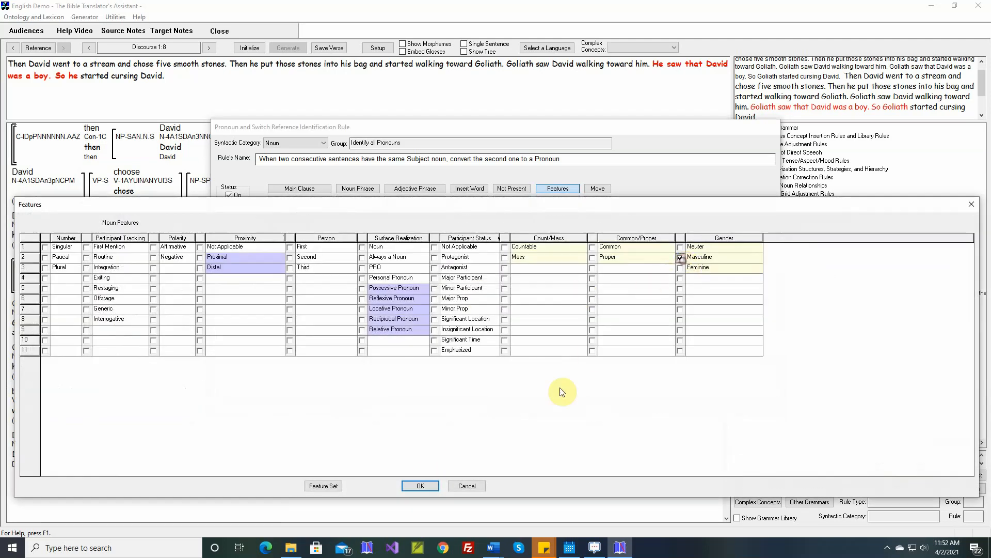
pyautogui.click(421, 485)
pyautogui.click(395, 253)
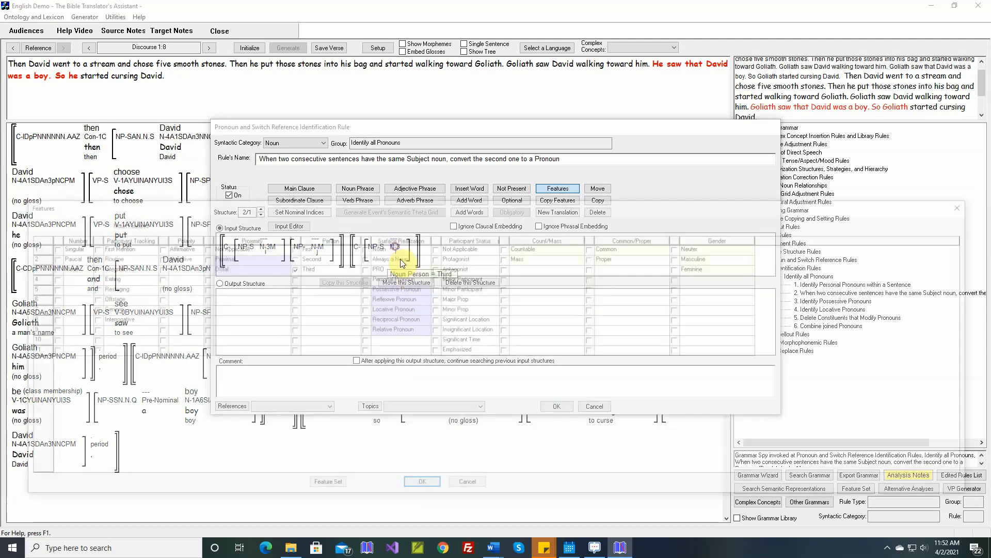
pyautogui.click(680, 257)
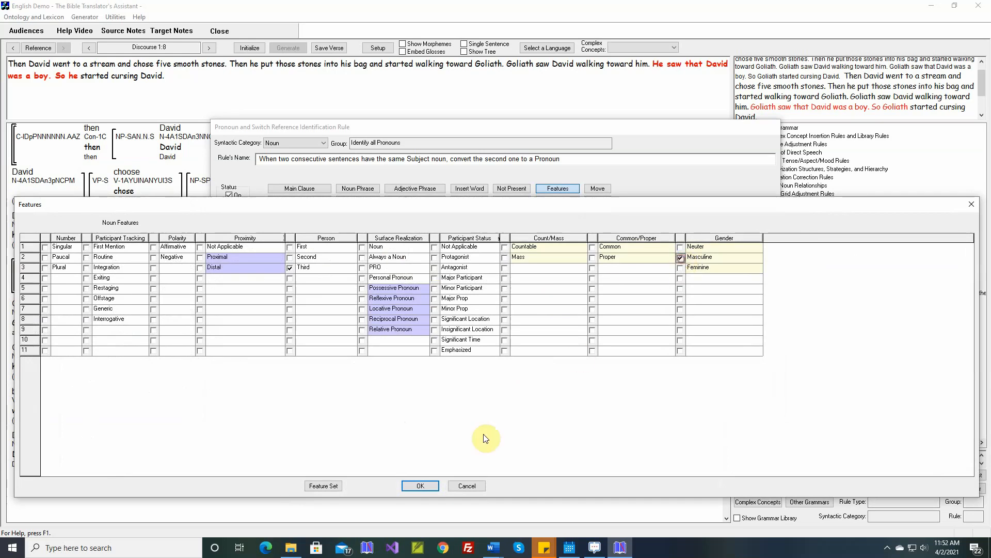
pyautogui.click(411, 482)
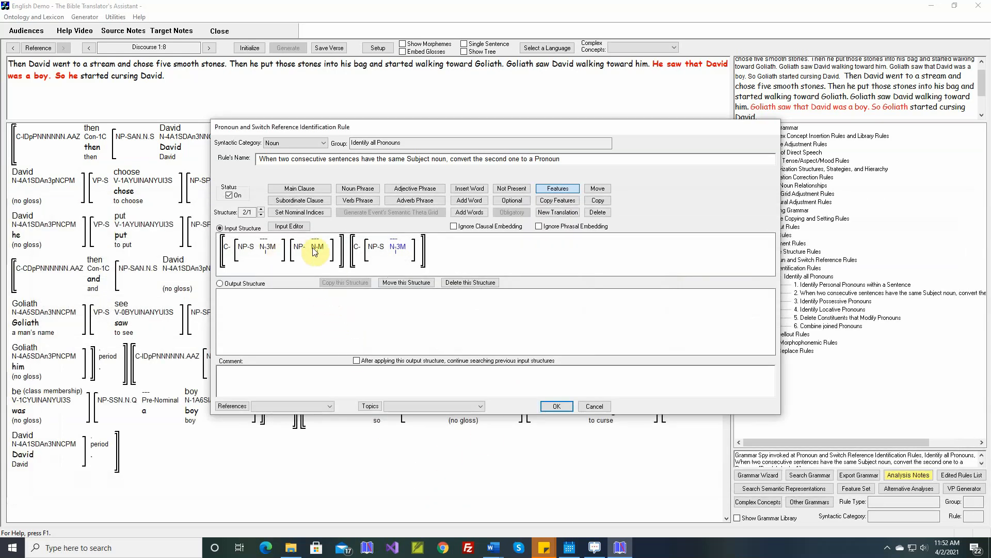
# Create the output structure for the rule's second input structure and compare it with the rule's first structure
pyautogui.click(246, 286)
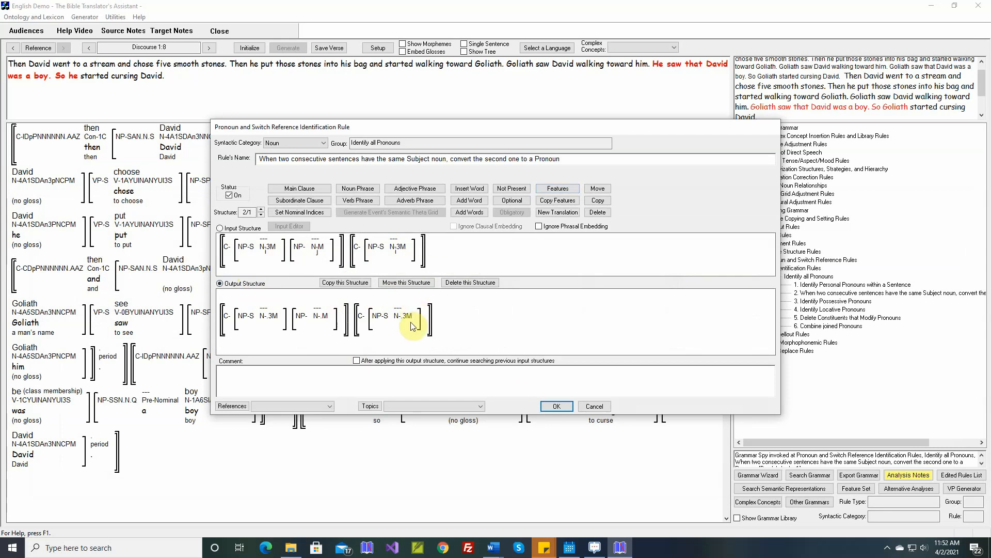
pyautogui.click(261, 215)
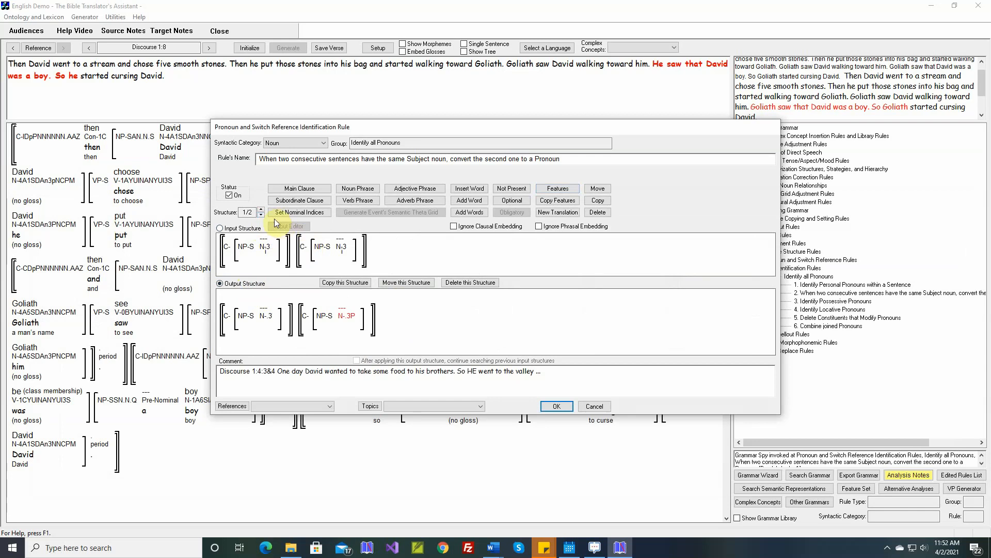
pyautogui.click(262, 211)
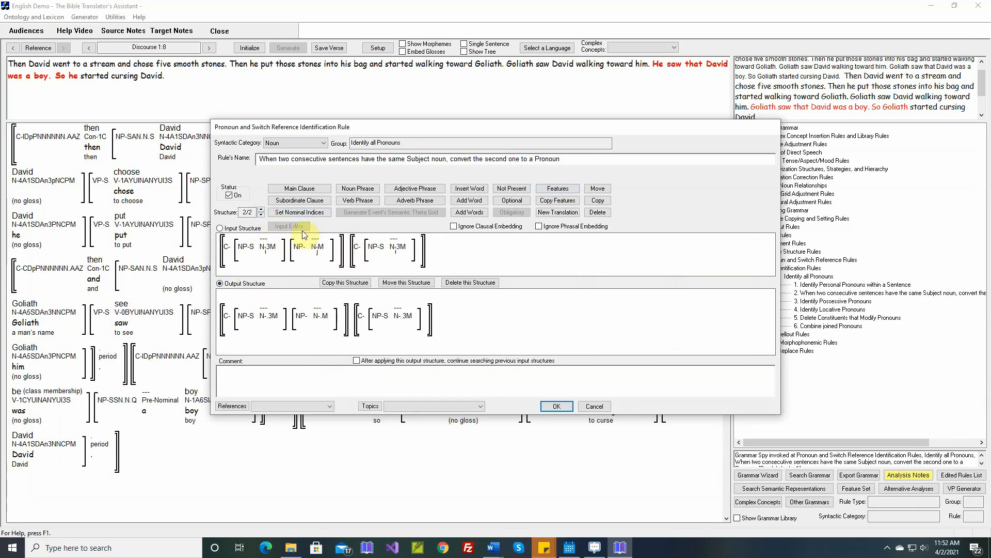
pyautogui.click(262, 216)
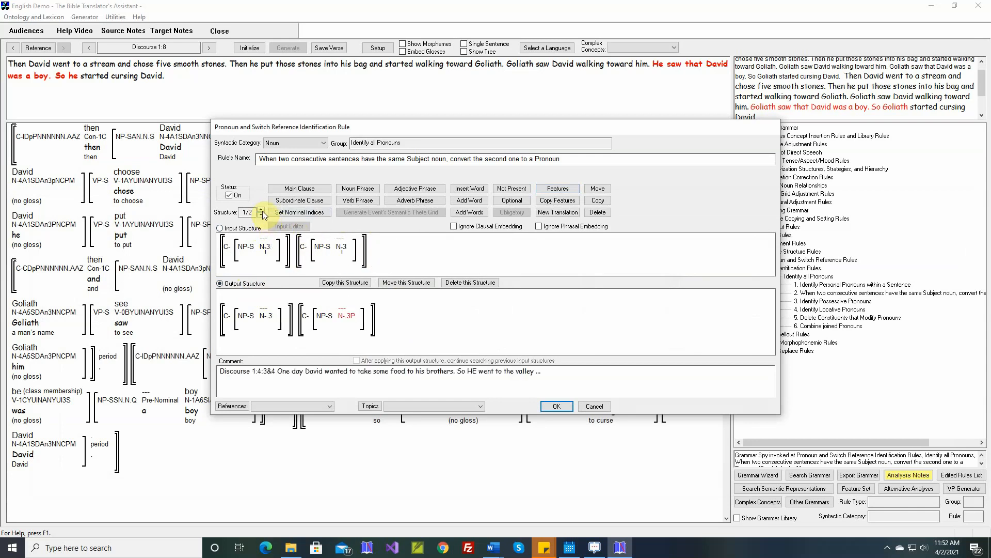
pyautogui.click(261, 210)
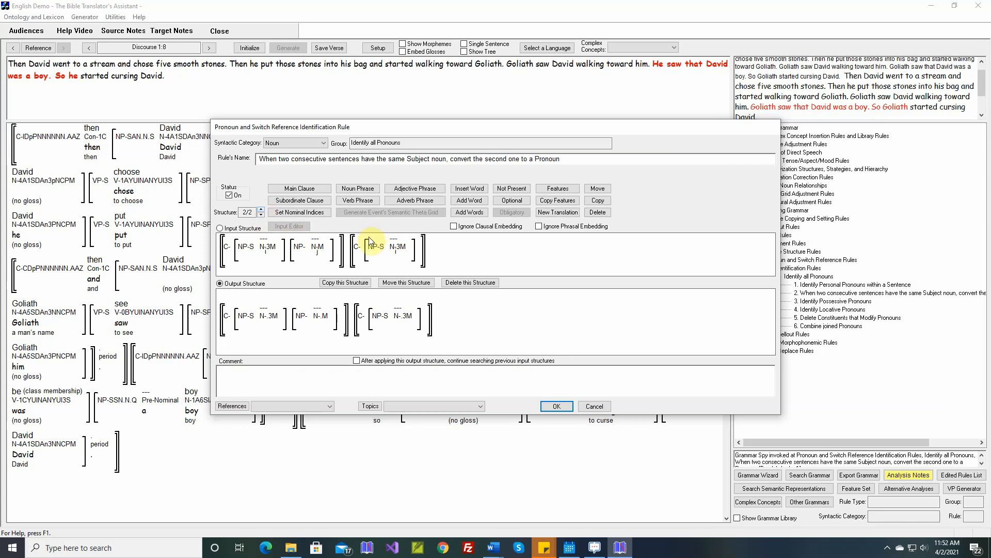
# Enter the structure's comment as "Discourse 1:8:5&6 Goliath saw David walking toward him. Goliath saw that David was a boy."
pyautogui.rightClick(358, 373)
pyautogui.click(377, 391)
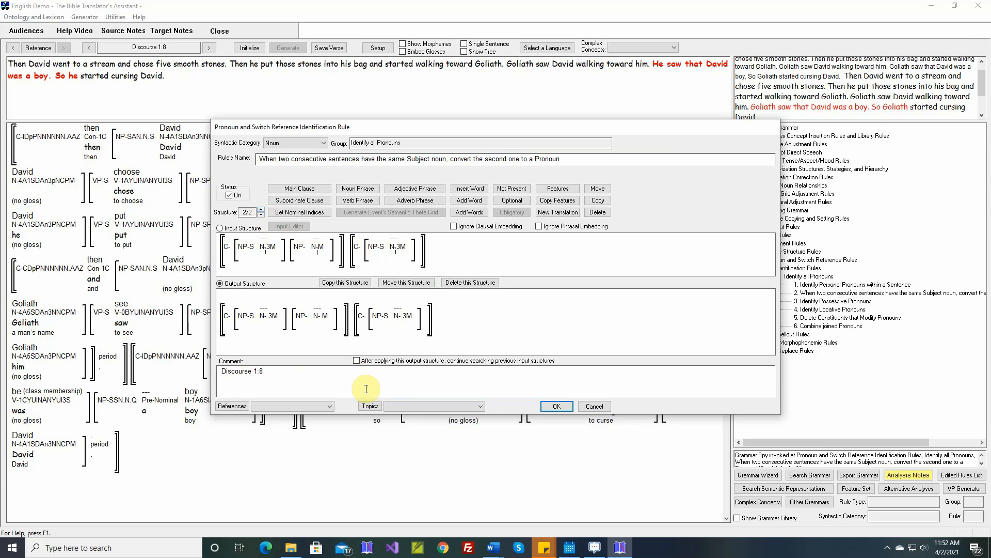
pyautogui.write(':')
pyautogui.write('5&6 Goliath saw D')
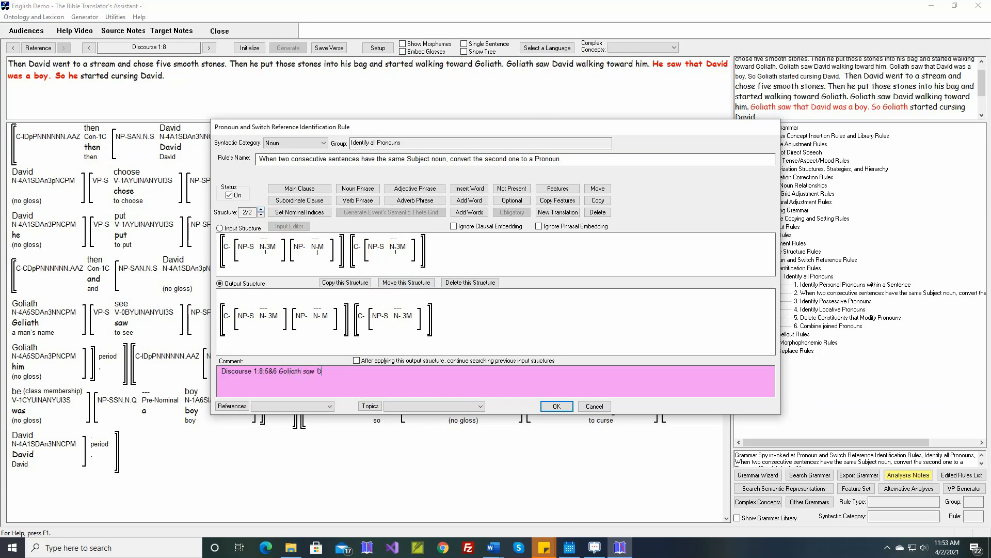
pyautogui.write('king toward him.  Goliath saw that David was a boy.')
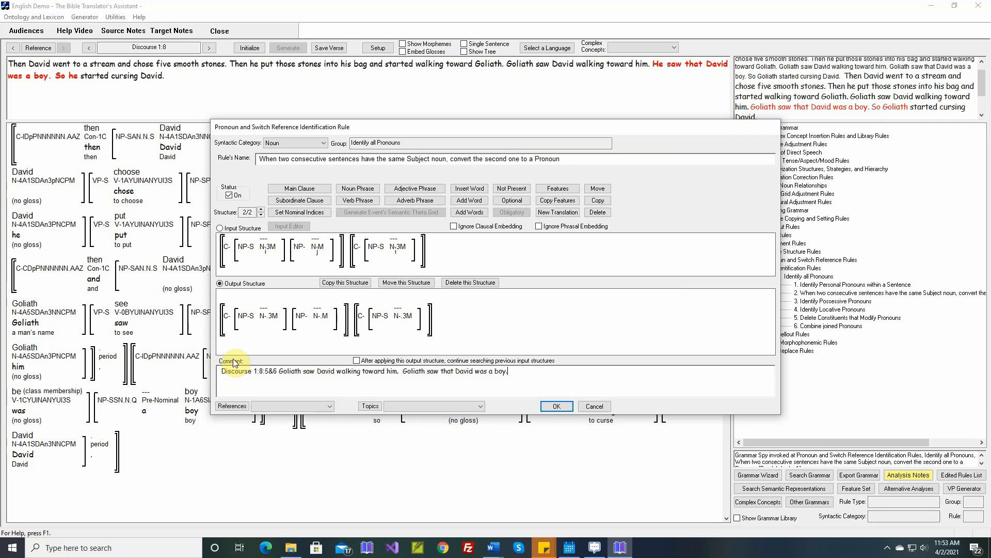
# Begin the comment, before the reference, with "When two consecutive sentences have the same Subject noun, if there's an intervening noun with the same Gender,"
pyautogui.click(223, 371)
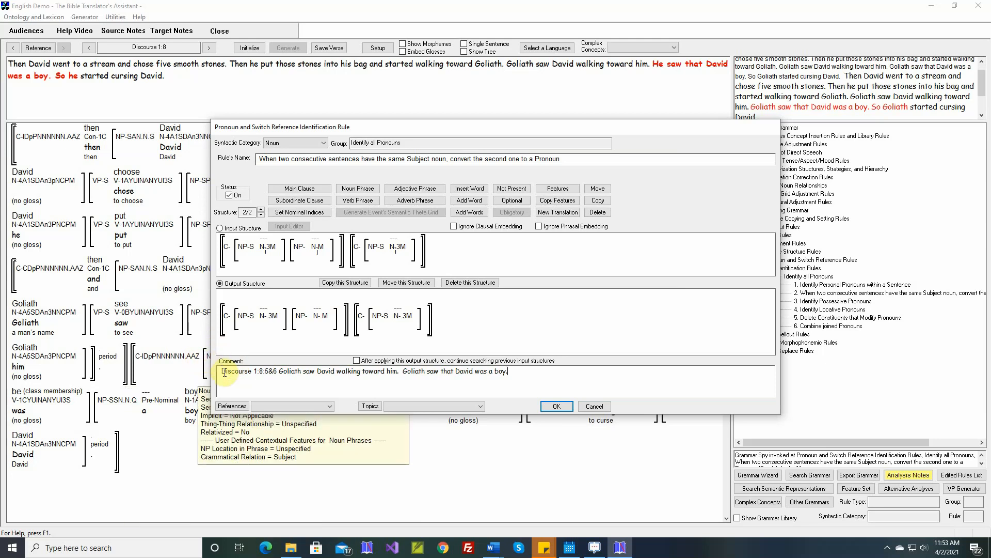
pyautogui.click(224, 371)
pyautogui.write('When two con')
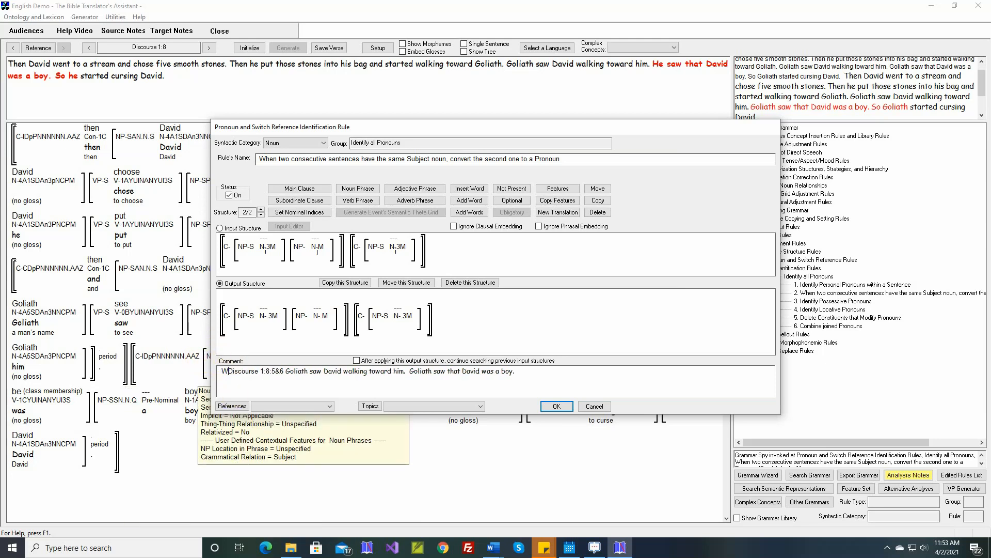
pyautogui.write('secutive sent')
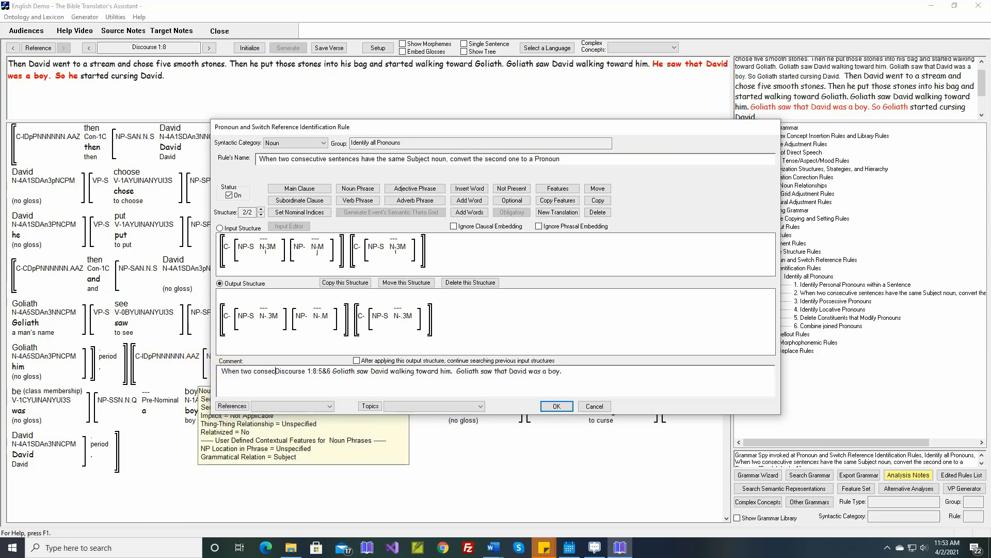
pyautogui.write('ences have the same')
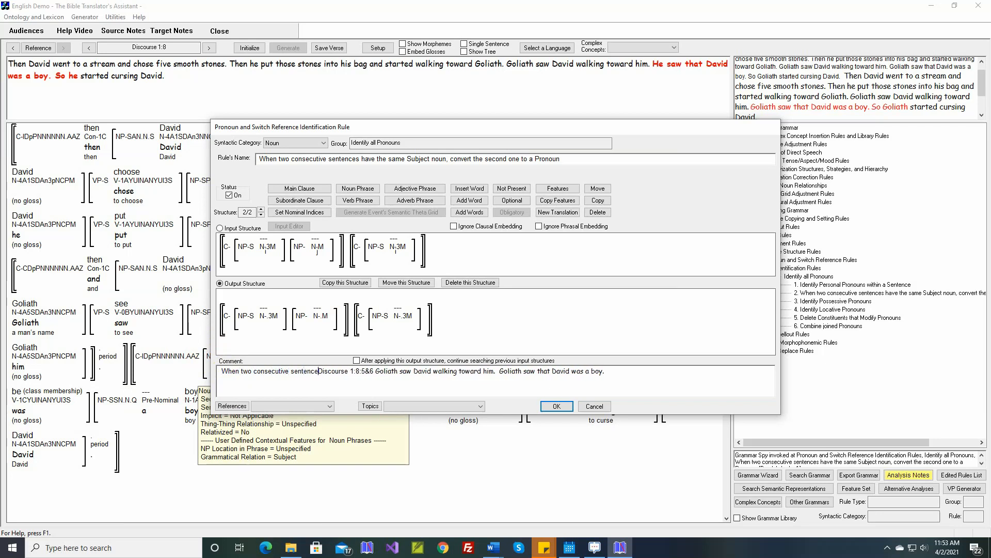
pyautogui.write(' Subject noun')
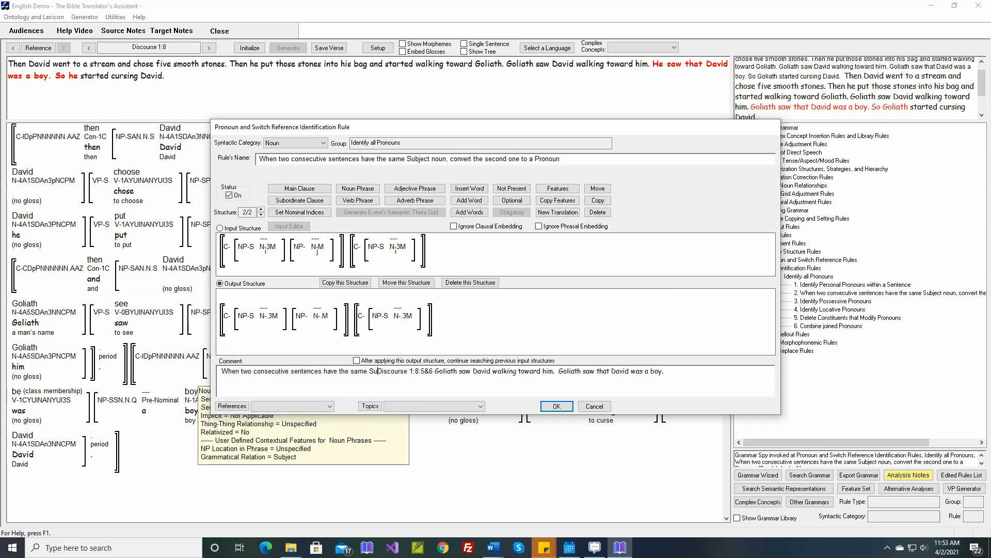
pyautogui.write(", if there's an ")
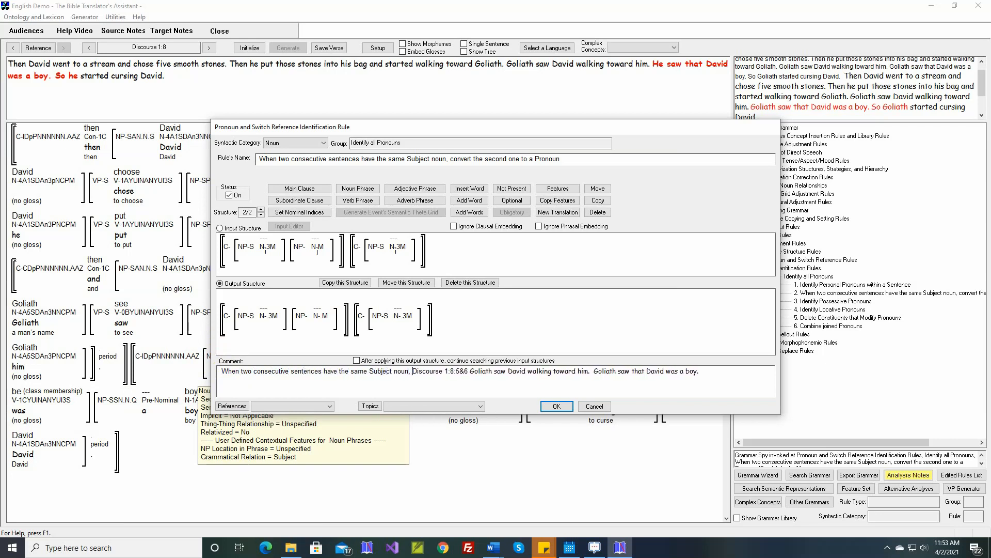
pyautogui.write('intervening ')
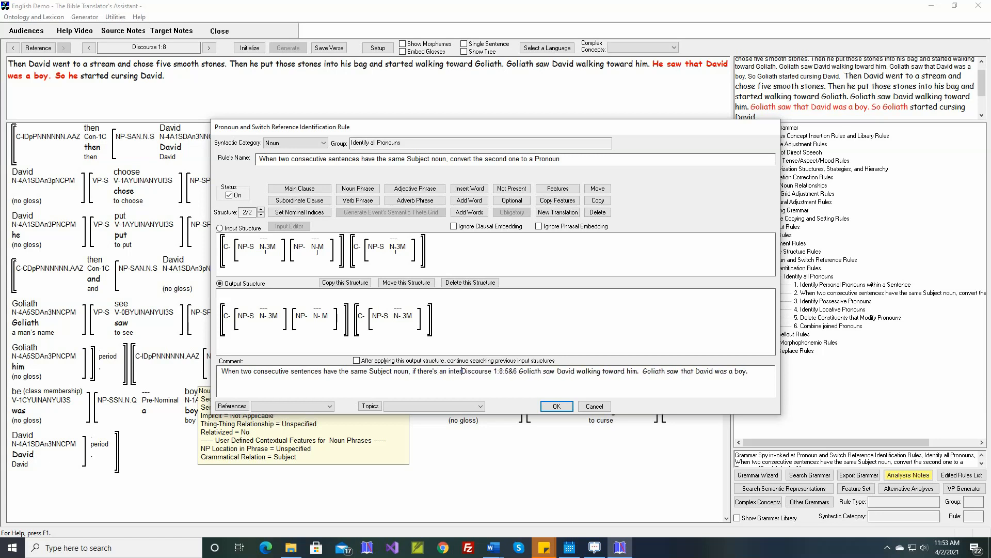
pyautogui.write('noun with')
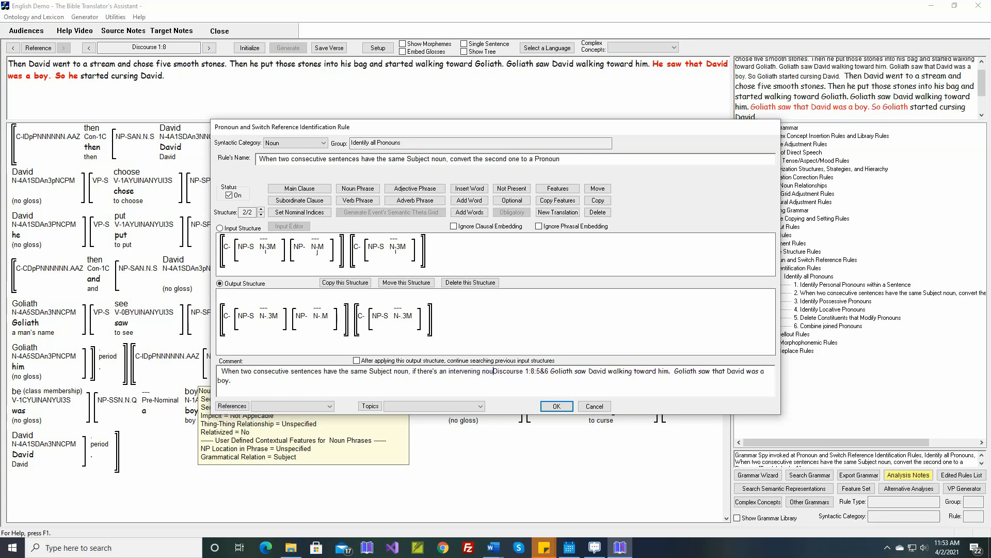
pyautogui.write(' th')
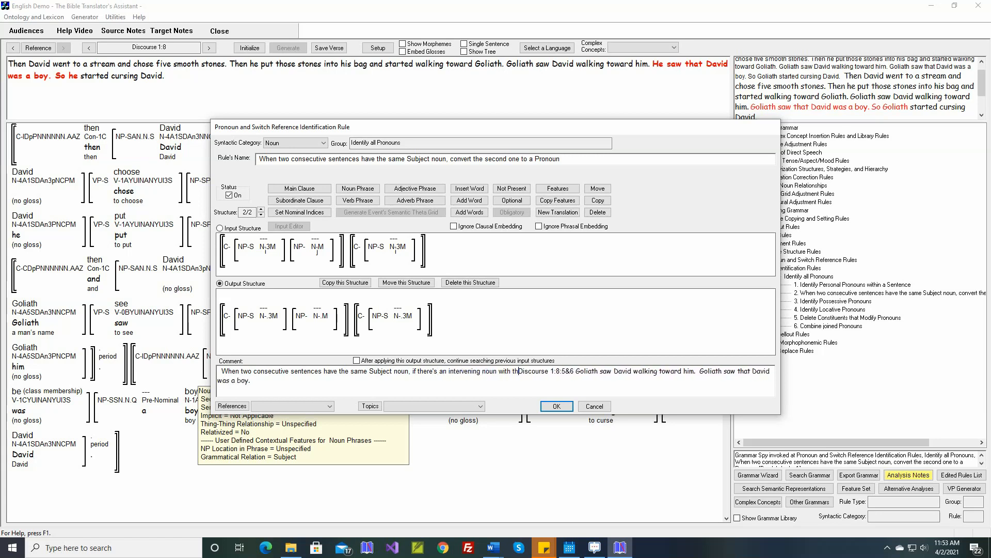
pyautogui.write('e same Gender, ')
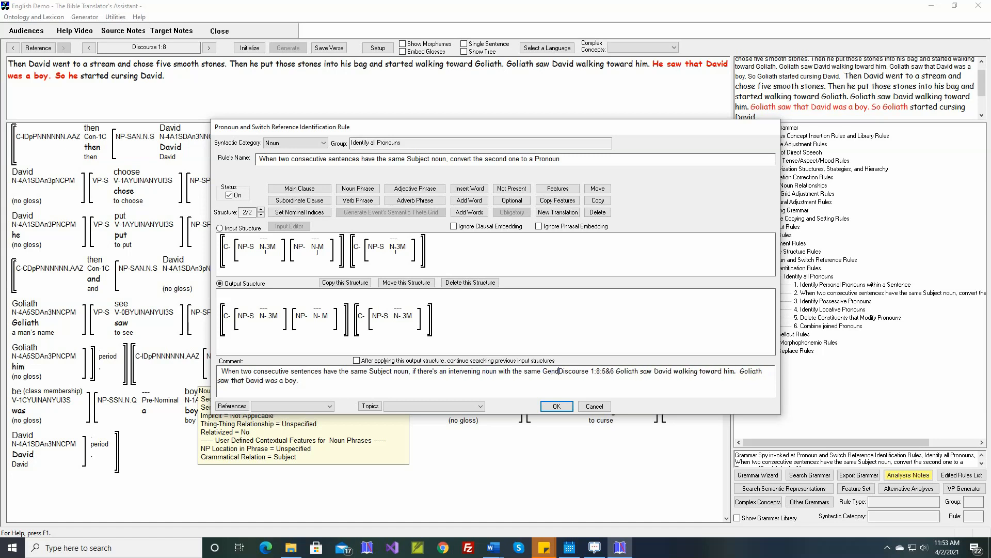
# Continue the comment before the reference with "don't let the first structure convert the second Subject noun to a Pronoun."
pyautogui.write("don't let th")
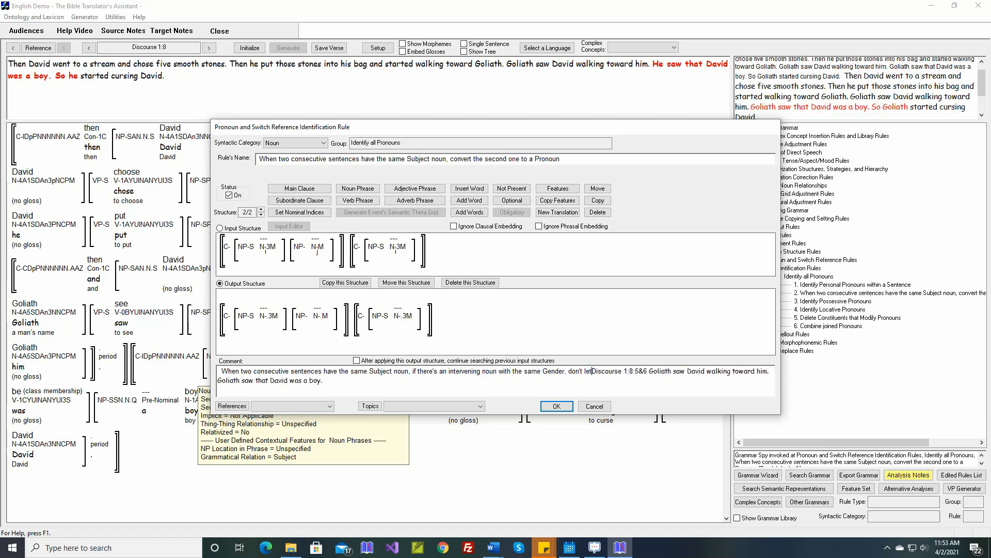
pyautogui.write('e first st')
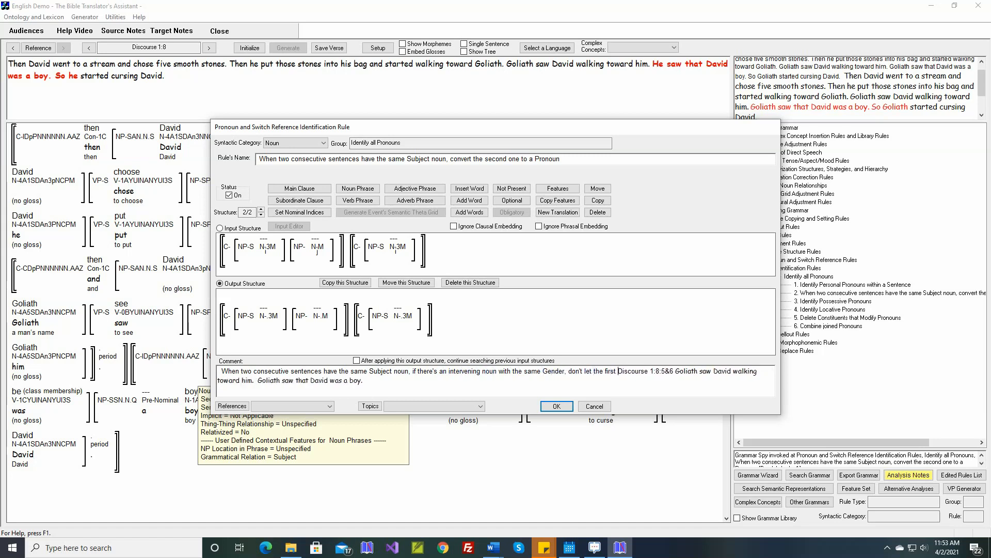
pyautogui.write('ructure convert ')
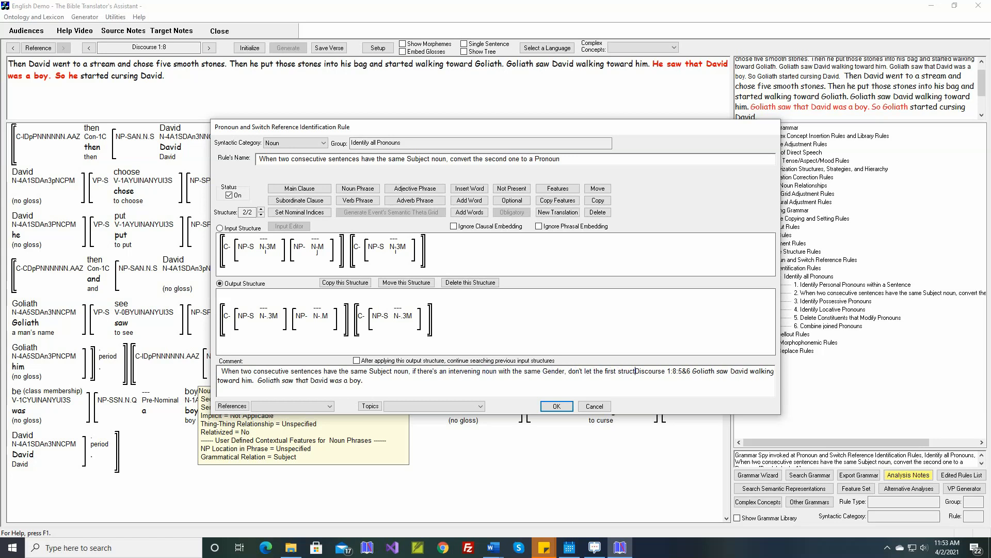
pyautogui.write('th')
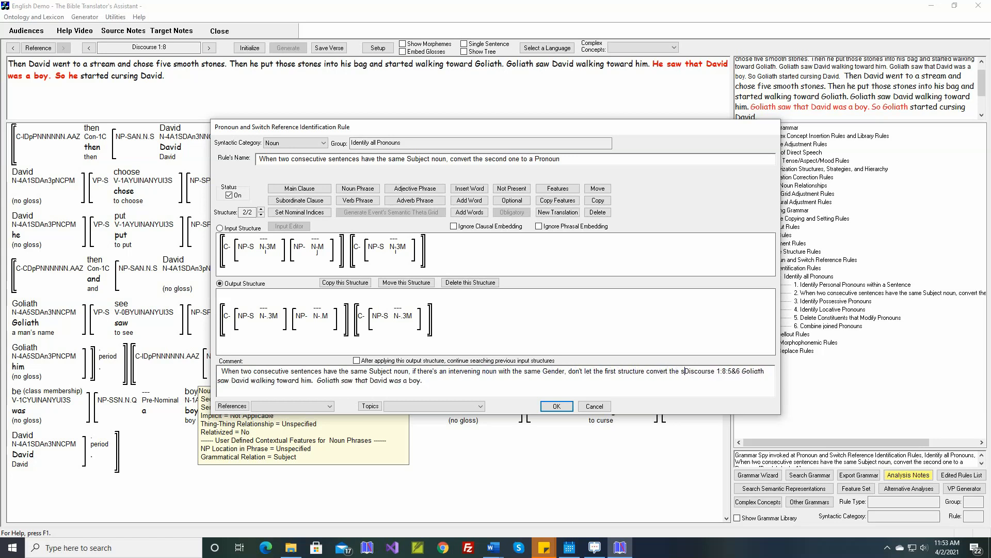
pyautogui.write('e second Subject noun to ')
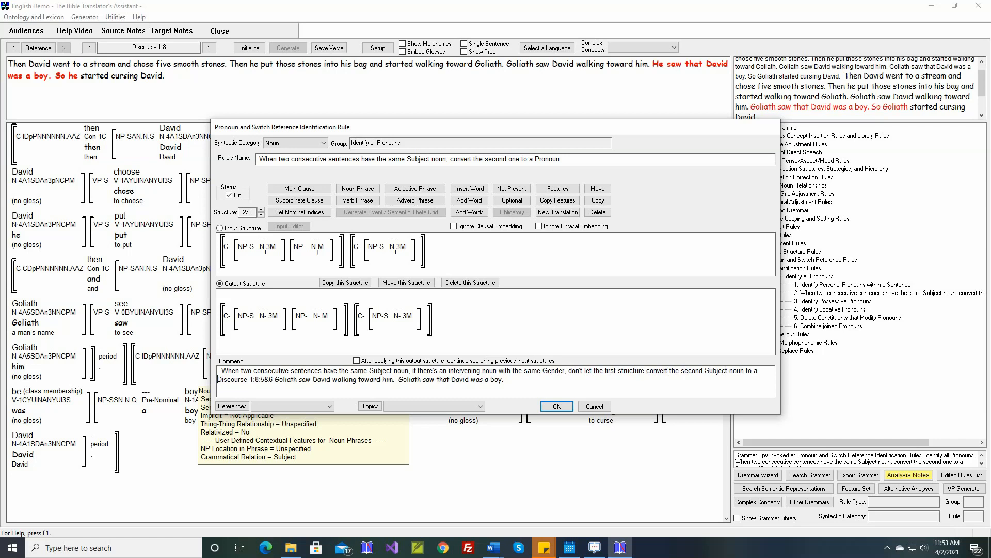
pyautogui.write('a Pronoun.  So ')
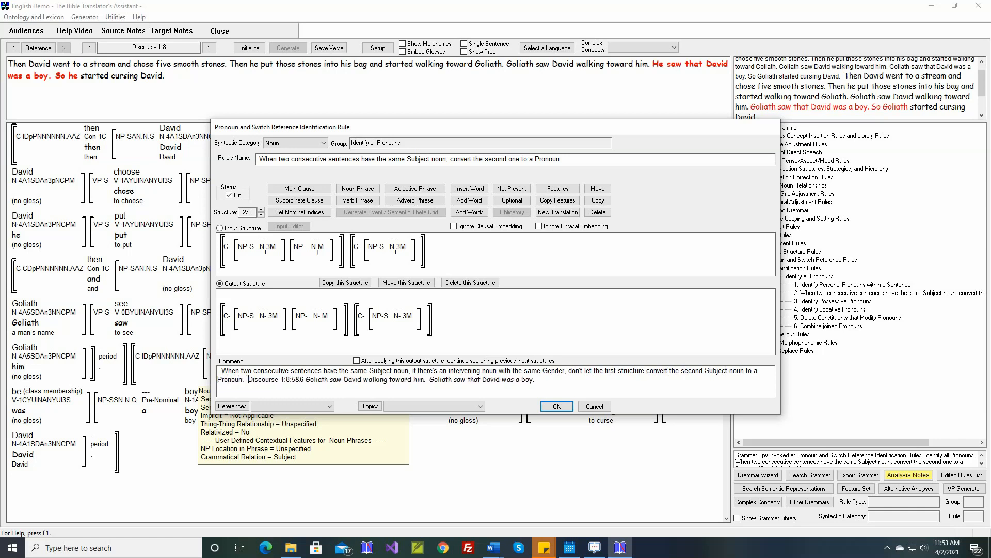
# Add "So this structure bleeds the preceding structure." before the reference in the comment and save the rule
pyautogui.write('this structu')
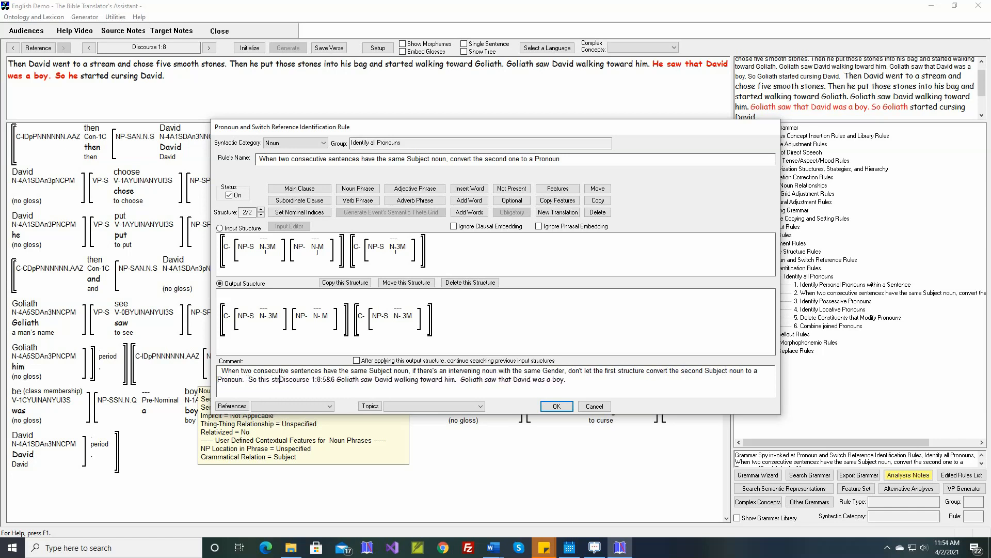
pyautogui.write('re bleeds')
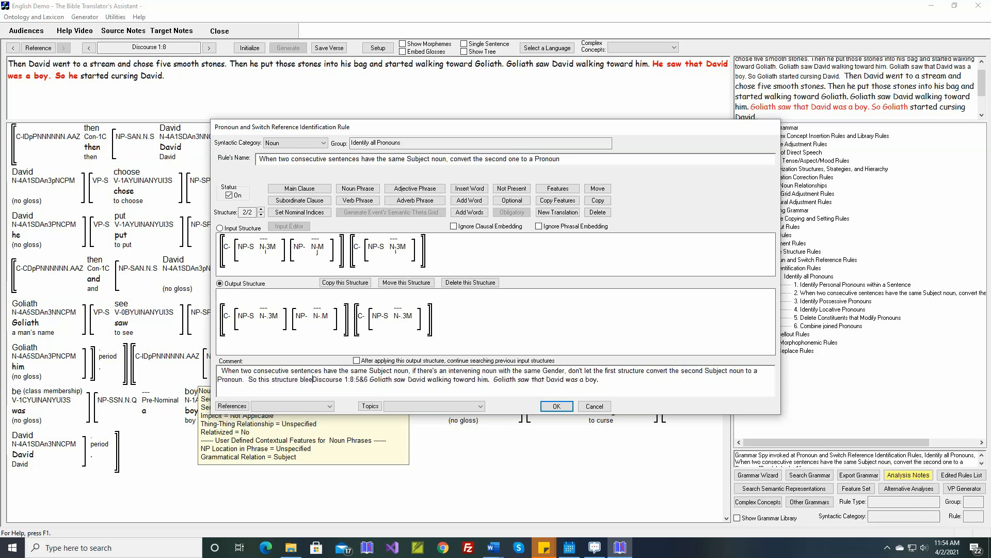
pyautogui.write(' the preceding')
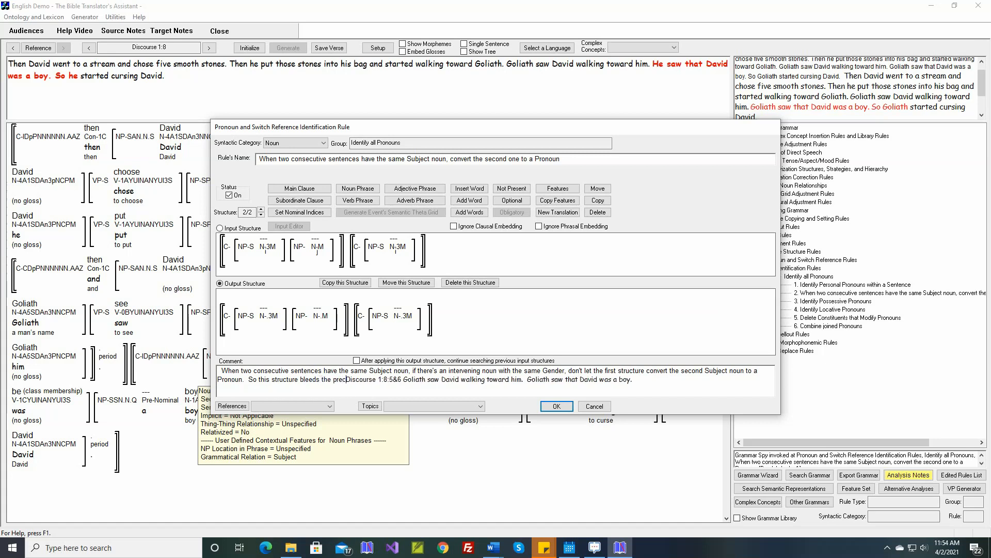
pyautogui.write(' structure.')
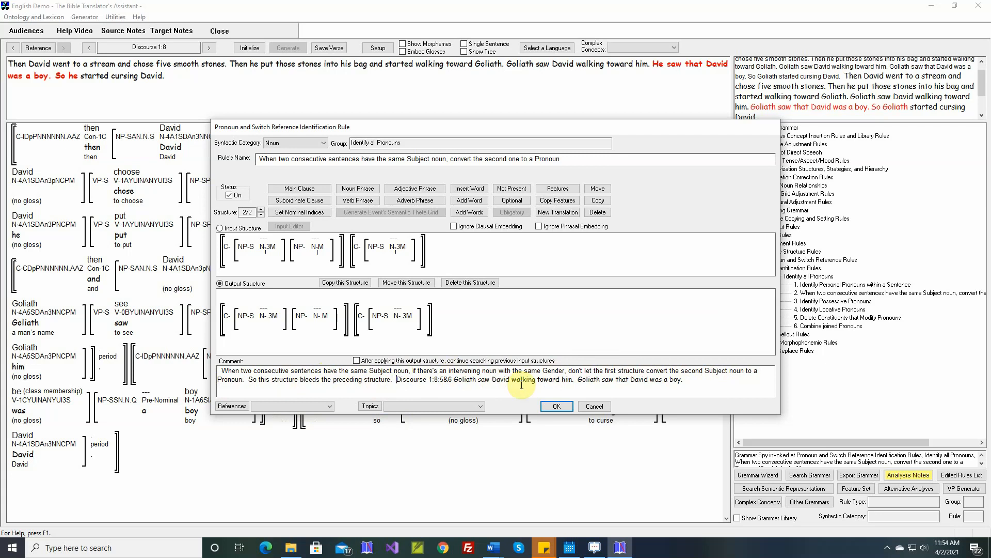
pyautogui.click(557, 405)
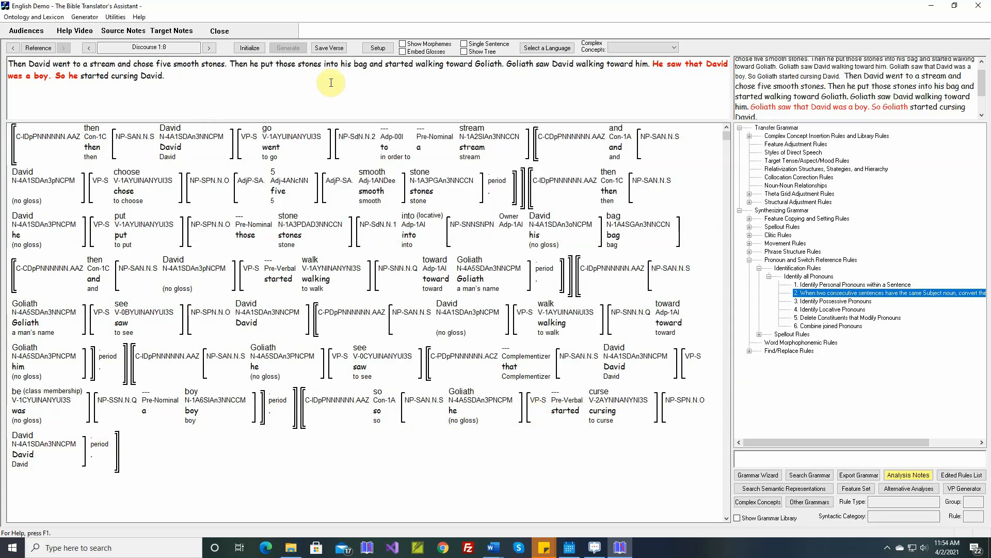
# Regenerate Discourse 1:8 and inspect the embedded clause containing David in "Goliath saw that David was a boy"
pyautogui.click(250, 47)
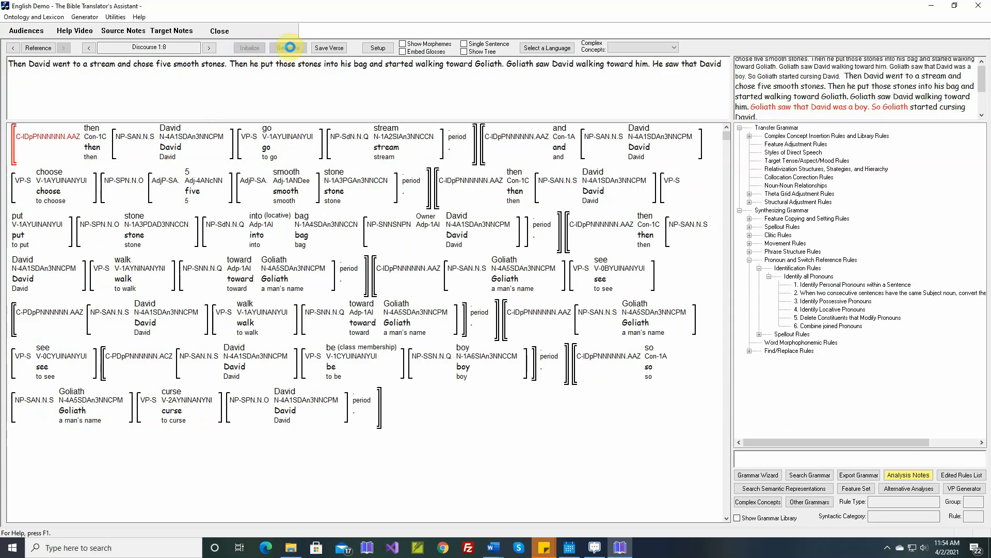
pyautogui.click(290, 48)
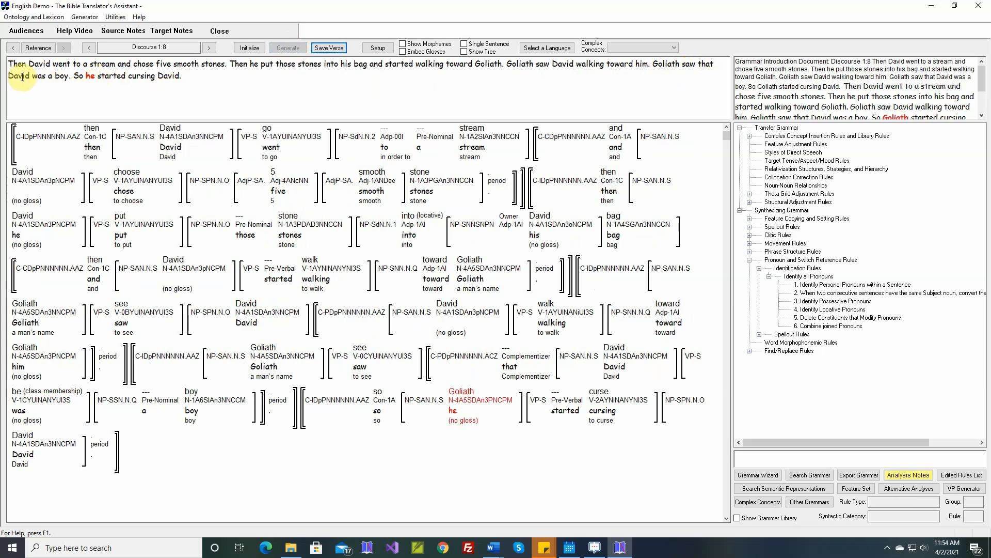
pyautogui.doubleClick(22, 77)
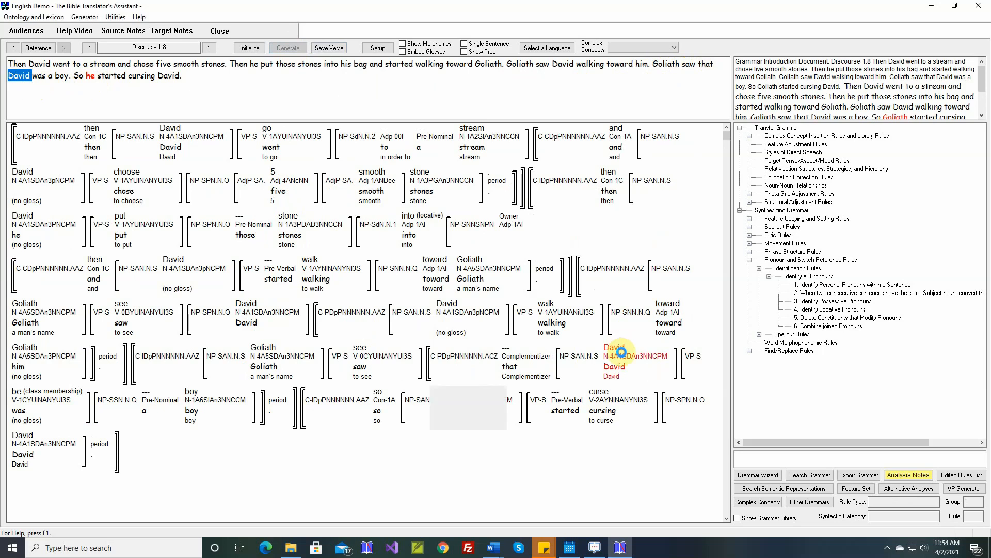
pyautogui.click(479, 364)
pyautogui.moveTo(446, 361)
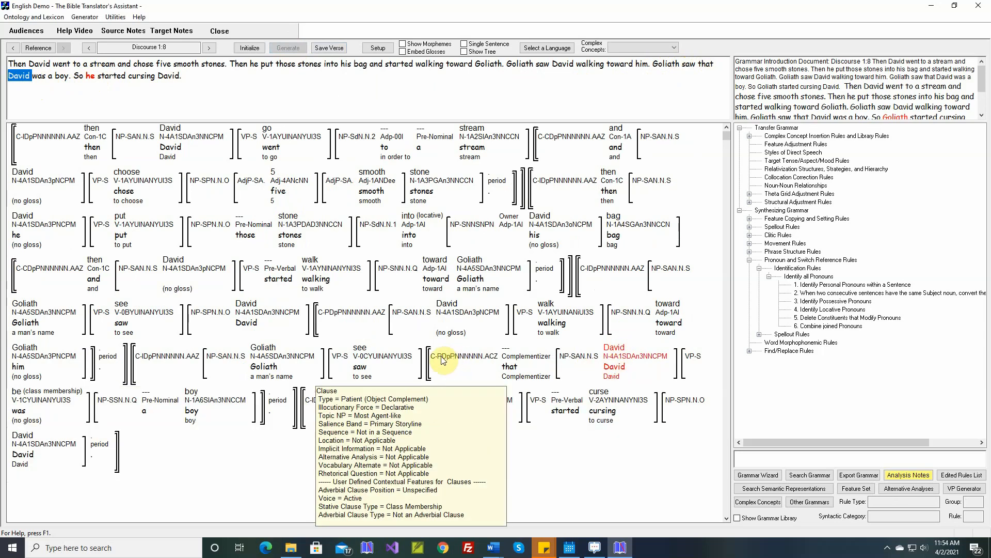
# Make the second structure of the consecutive-subject pronoun rule ignore clausal embedding and save the rule
pyautogui.doubleClick(827, 294)
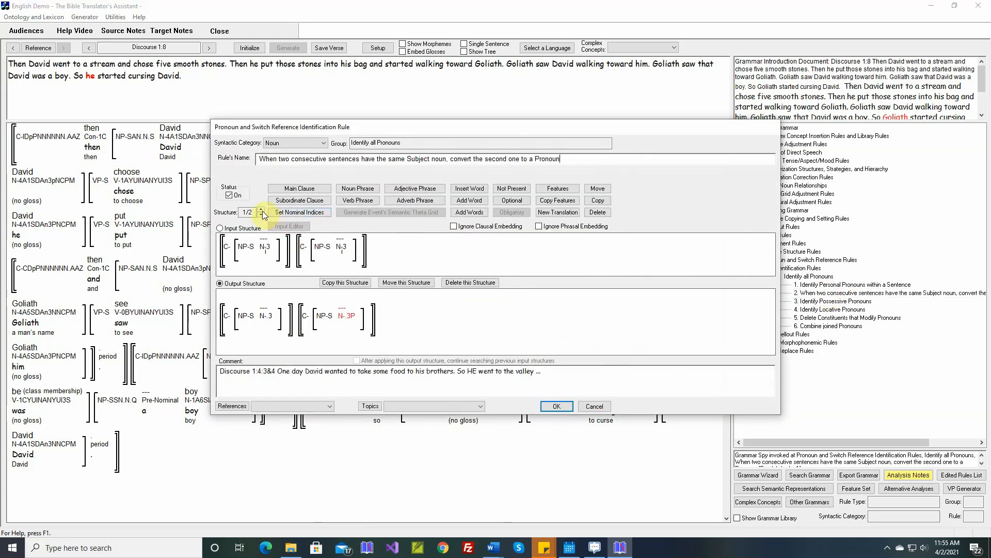
pyautogui.click(262, 210)
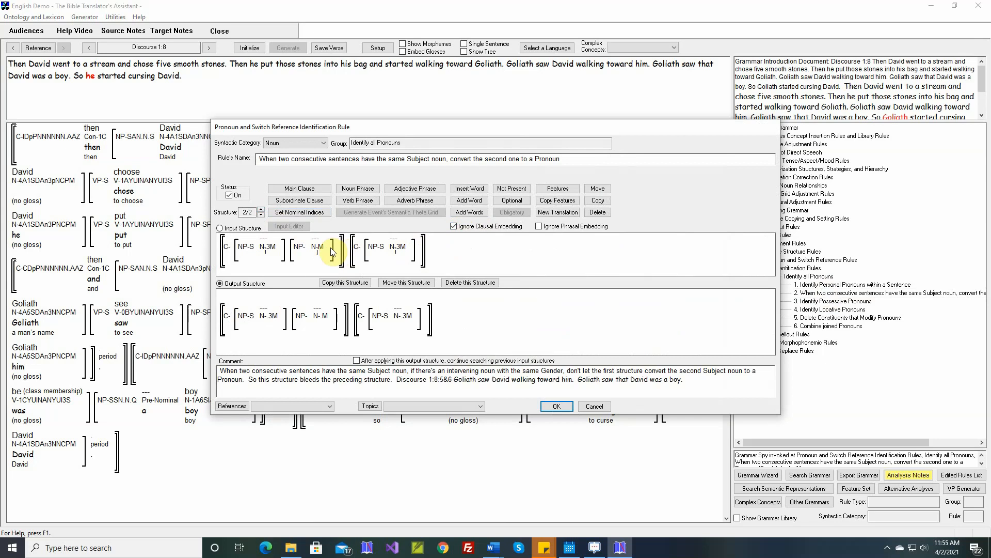
pyautogui.moveTo(320, 251)
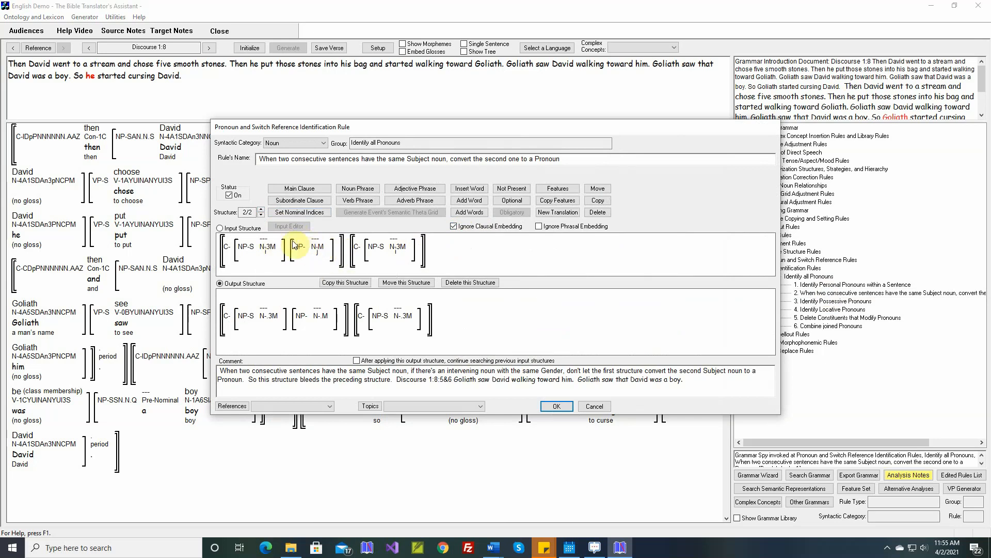
pyautogui.moveTo(276, 249)
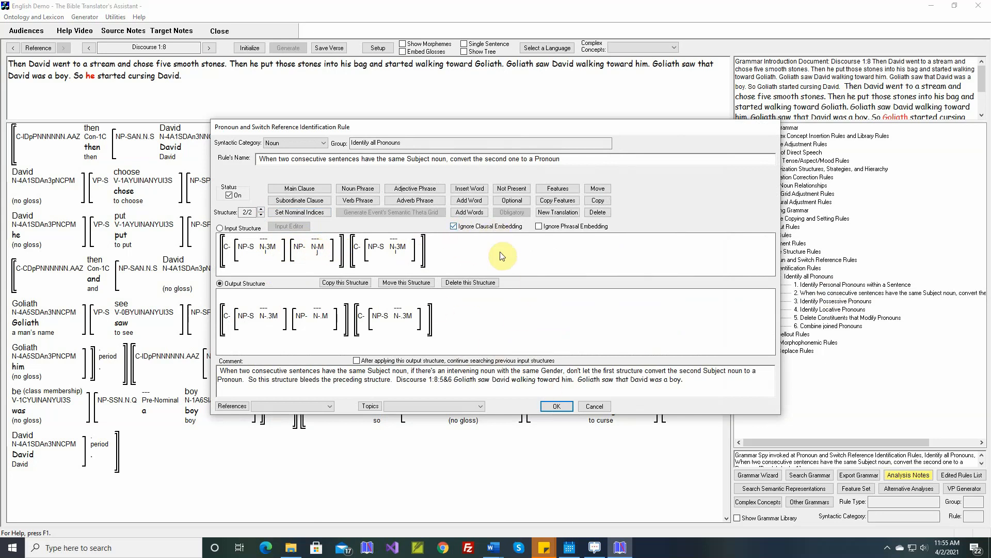
pyautogui.click(557, 405)
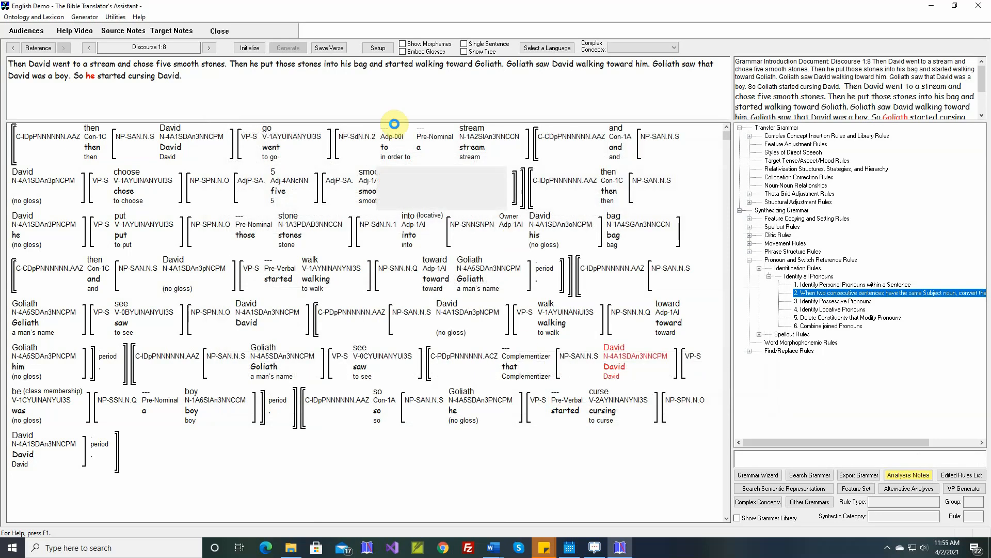
# Reinitialize and regenerate Discourse 1:8, and save the verse
pyautogui.click(251, 48)
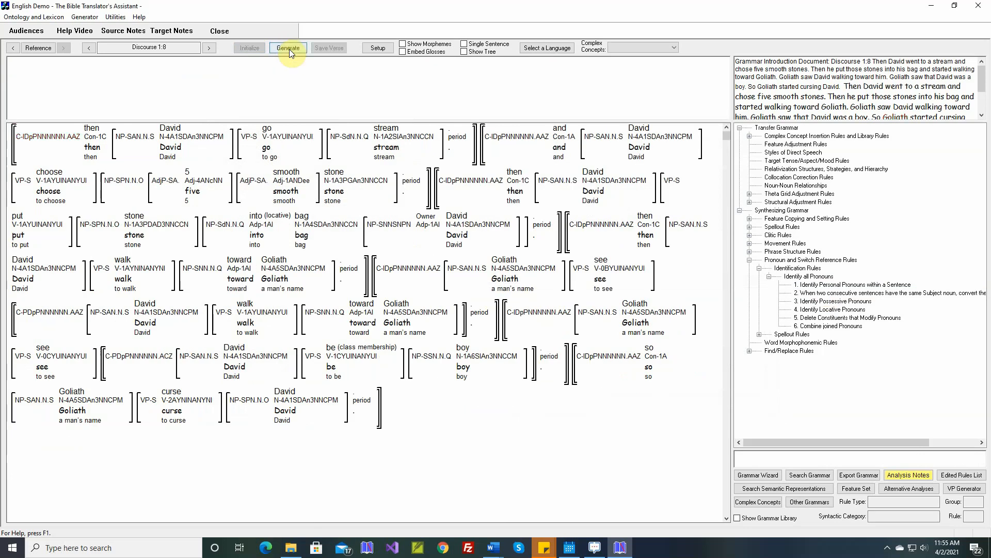
pyautogui.click(289, 48)
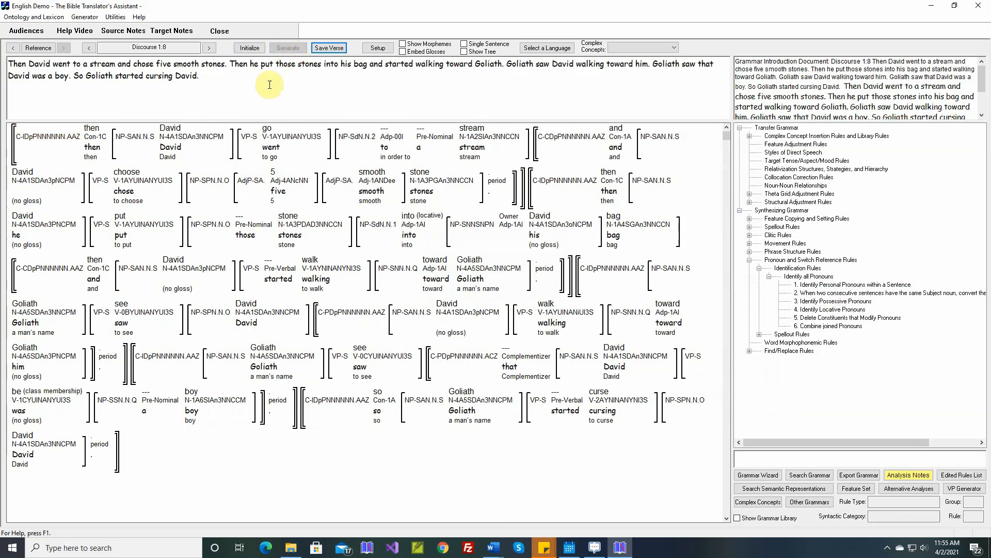
pyautogui.click(329, 49)
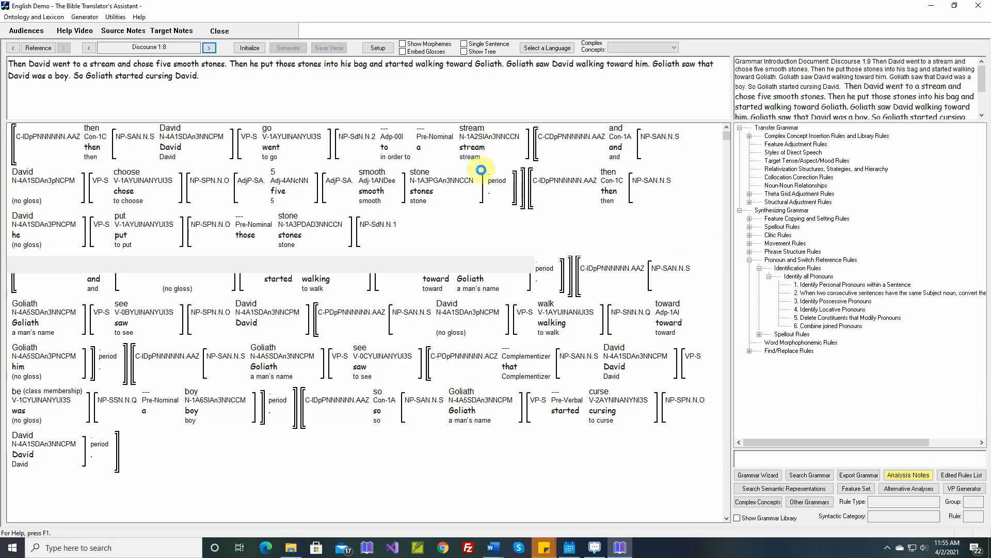
# Switch to generating multiple passages and delete all passages from the list
pyautogui.click(85, 17)
pyautogui.click(100, 40)
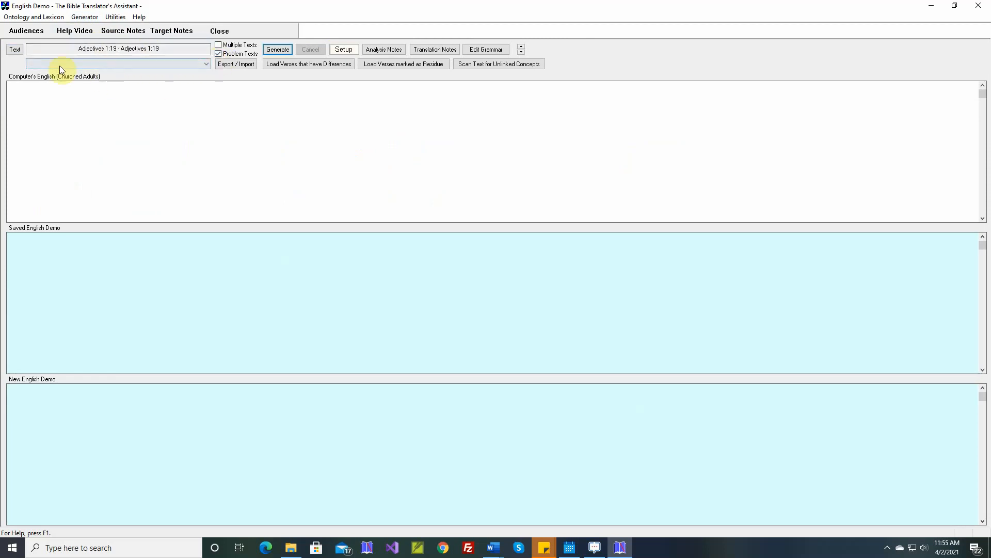
pyautogui.click(14, 49)
pyautogui.click(279, 198)
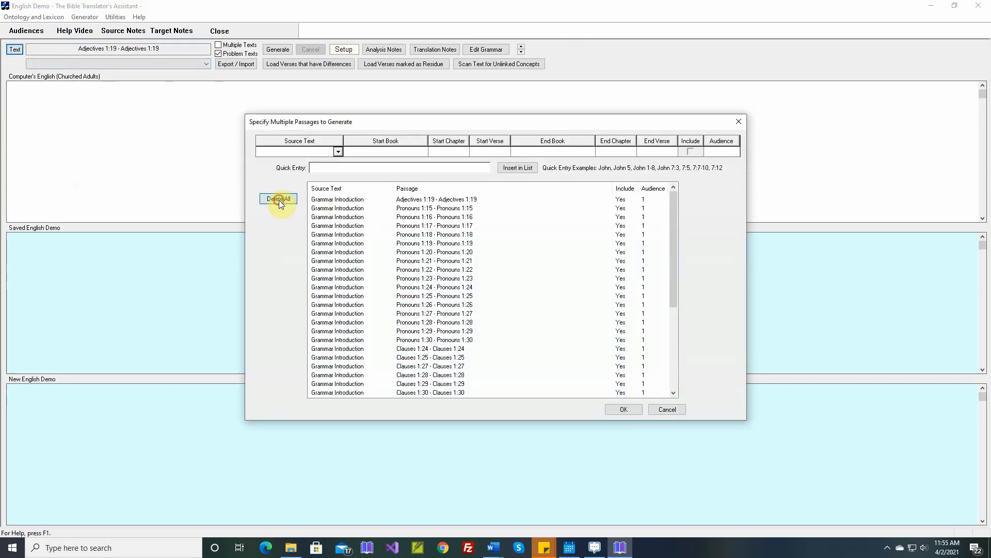
pyautogui.click(518, 292)
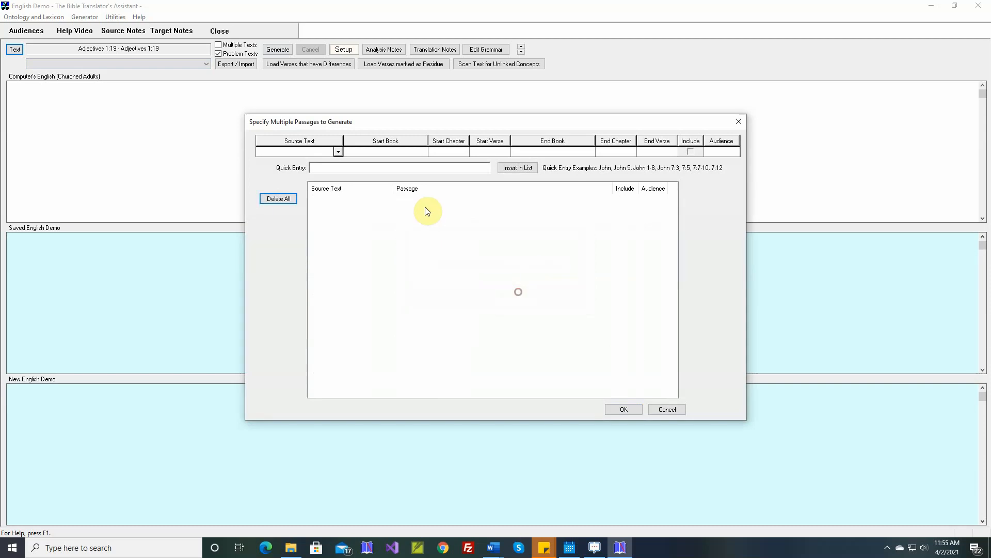
# Add Discourse 1:1-8 to the passage list and generate its text
pyautogui.click(414, 170)
pyautogui.write('Discourse 1:1-8')
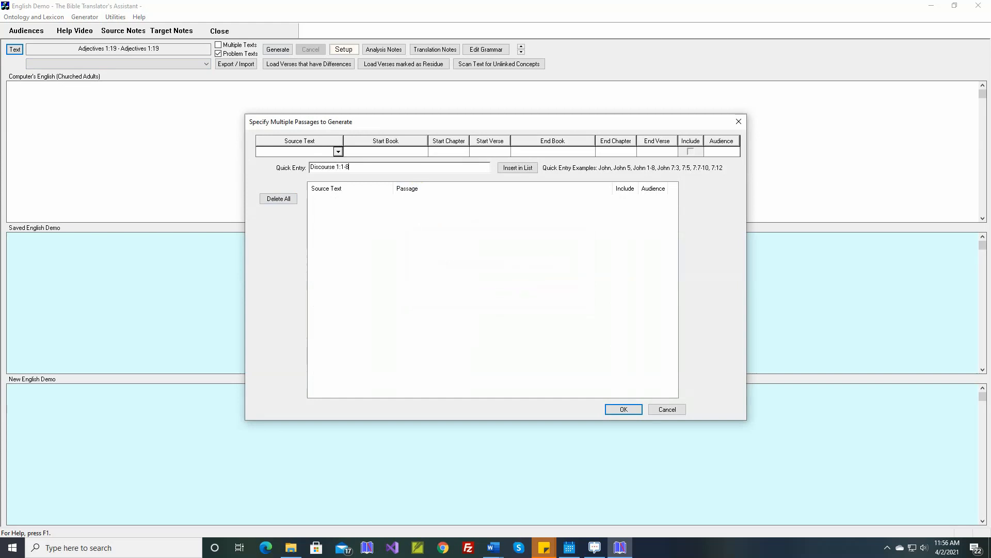
pyautogui.press('Return')
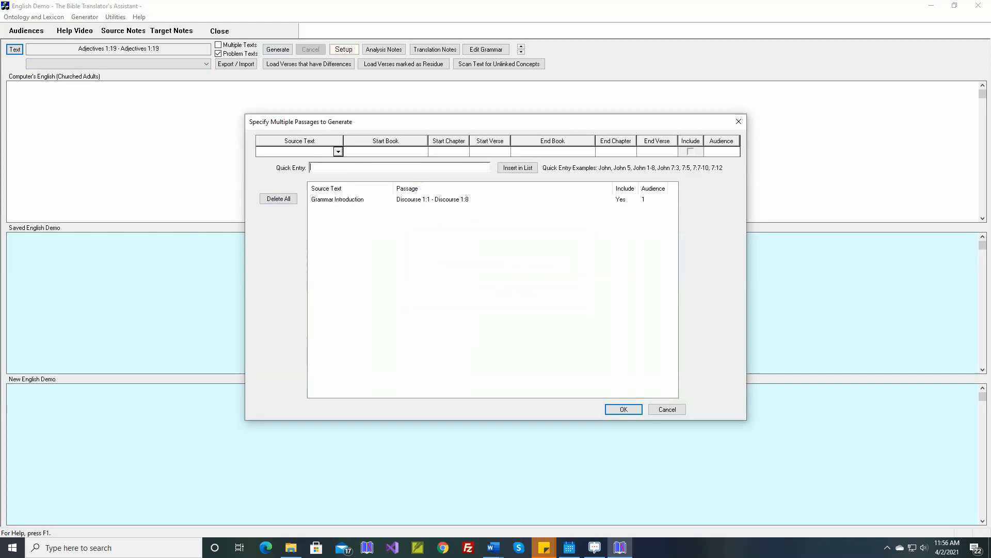
pyautogui.press('Return')
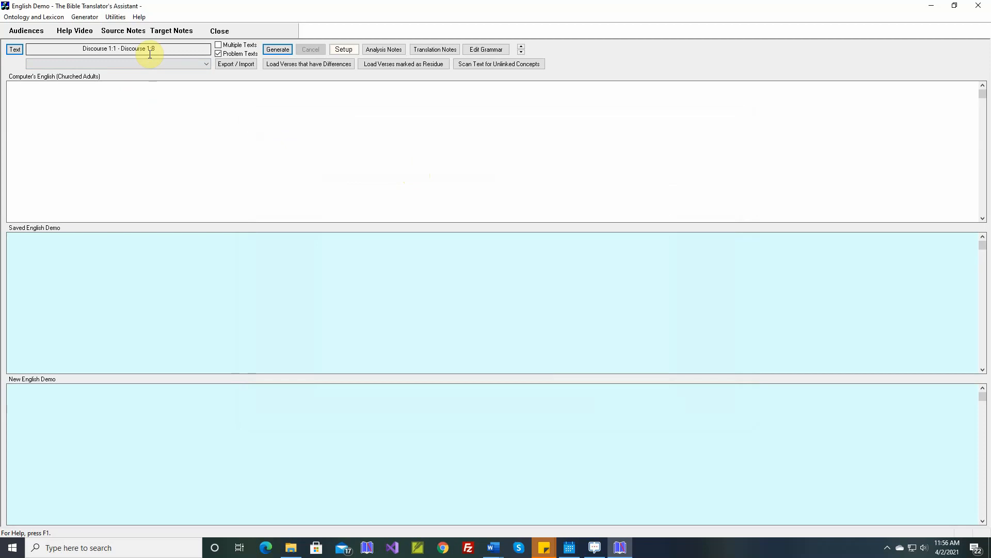
pyautogui.click(279, 51)
pyautogui.click(527, 290)
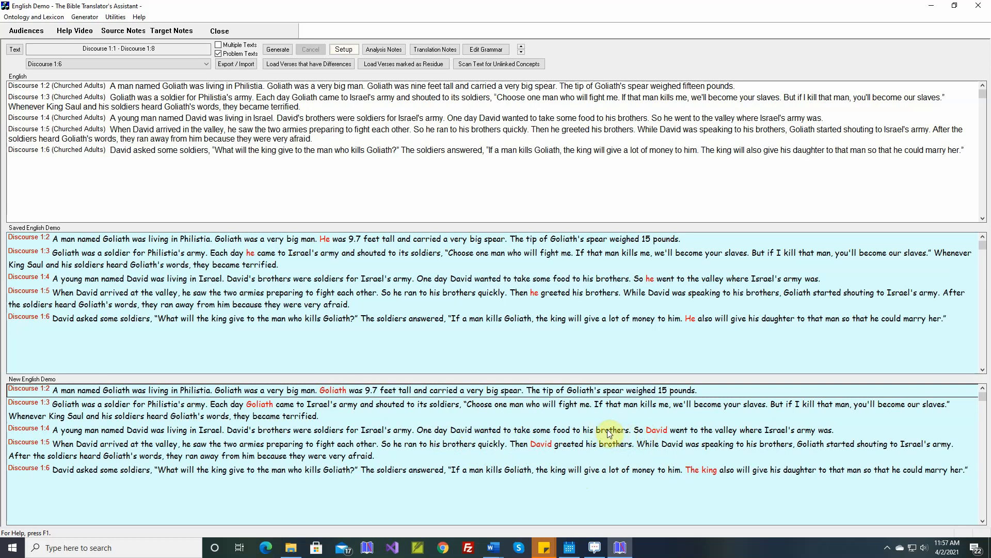
# Open Discourse 1:4 for grammar editing from its differing word "David" and bring up the second structure of the consecutive-subject pronoun rule
pyautogui.rightClick(650, 434)
pyautogui.click(668, 424)
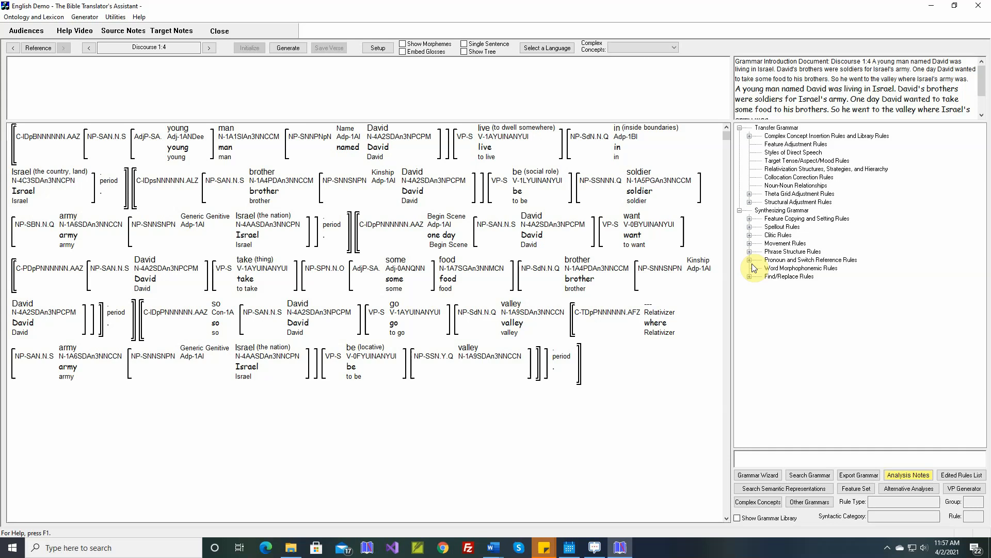
pyautogui.click(750, 260)
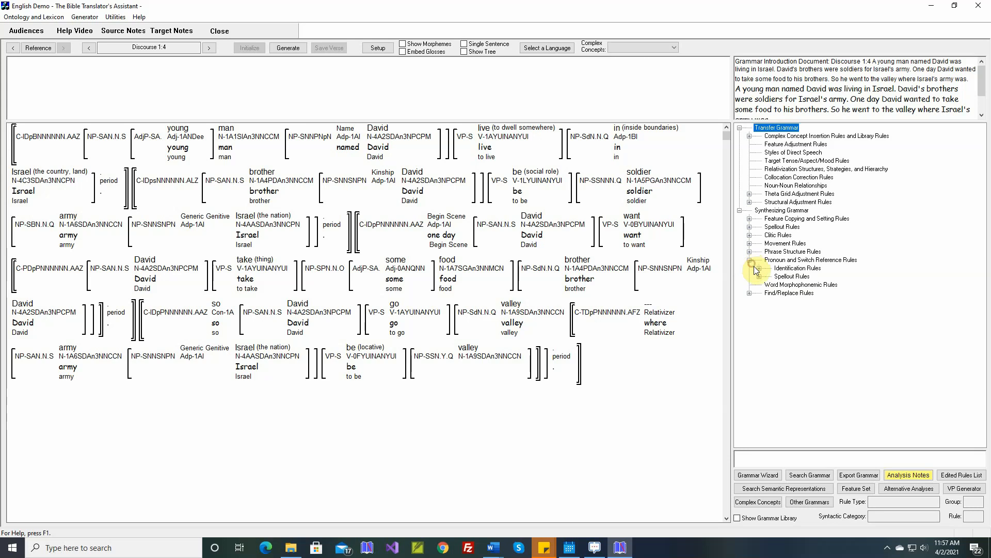
pyautogui.click(759, 269)
pyautogui.click(769, 277)
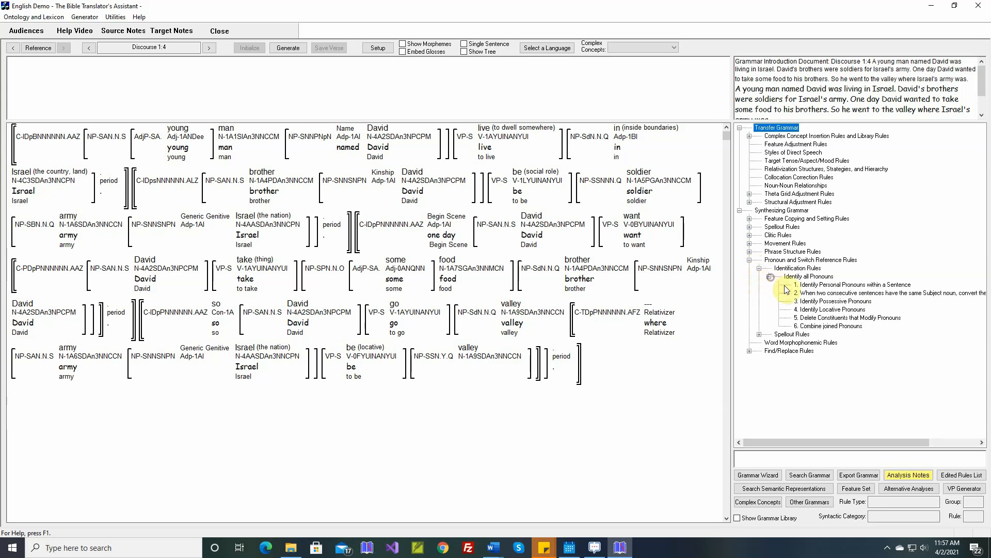
pyautogui.doubleClick(797, 293)
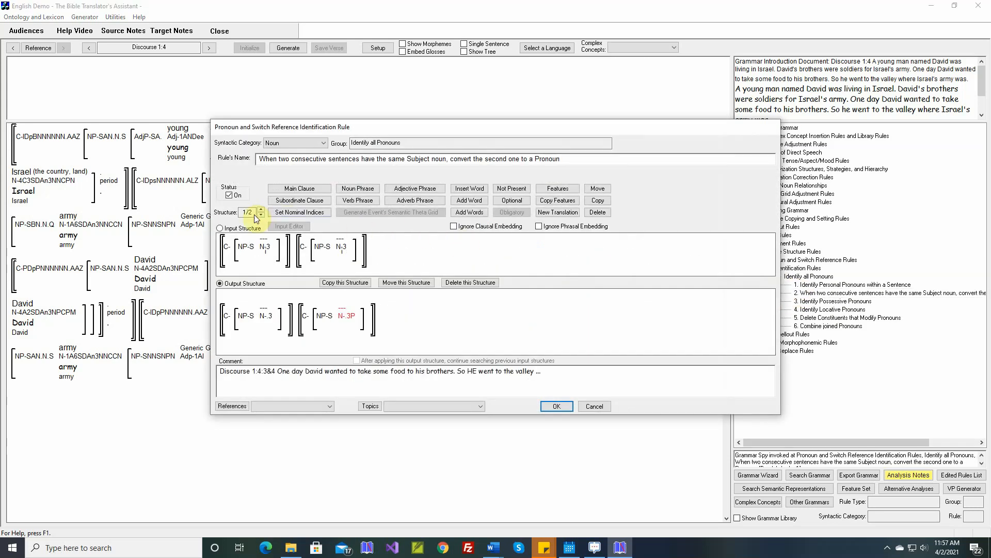
pyautogui.click(262, 210)
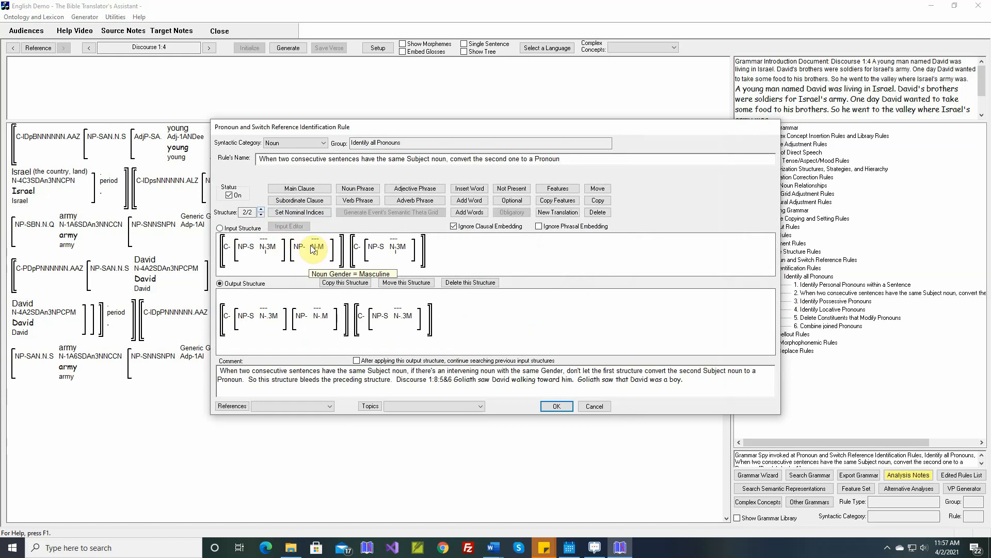
# Add the Singular number feature to the subject noun and the intervening noun in the first clause of the rule's second structure
pyautogui.click(557, 188)
pyautogui.click(274, 248)
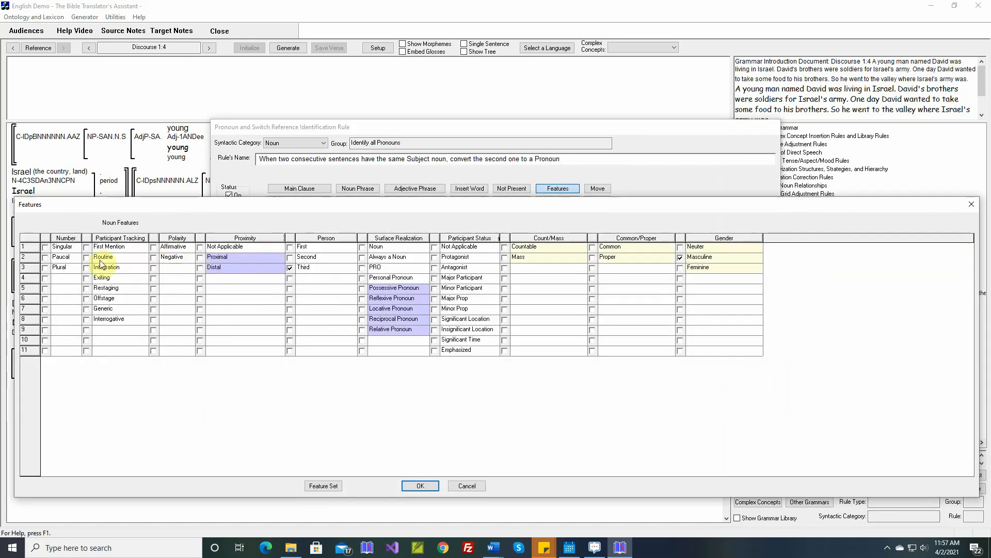
pyautogui.click(46, 247)
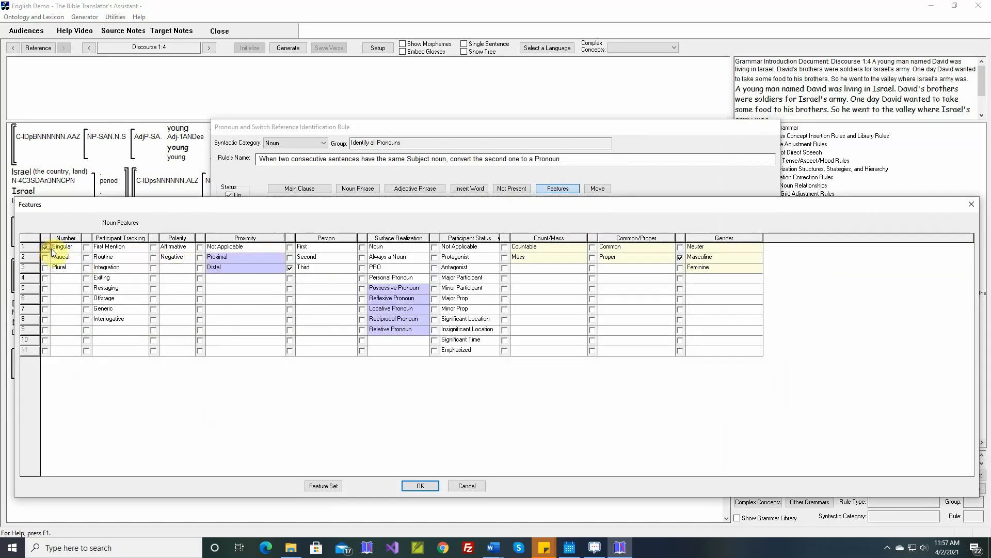
pyautogui.click(413, 485)
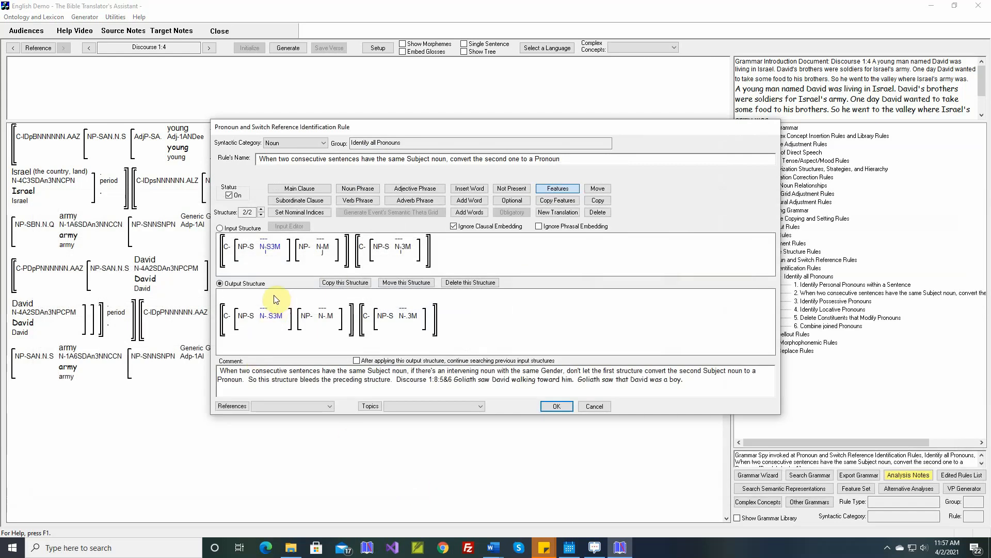
pyautogui.moveTo(278, 253)
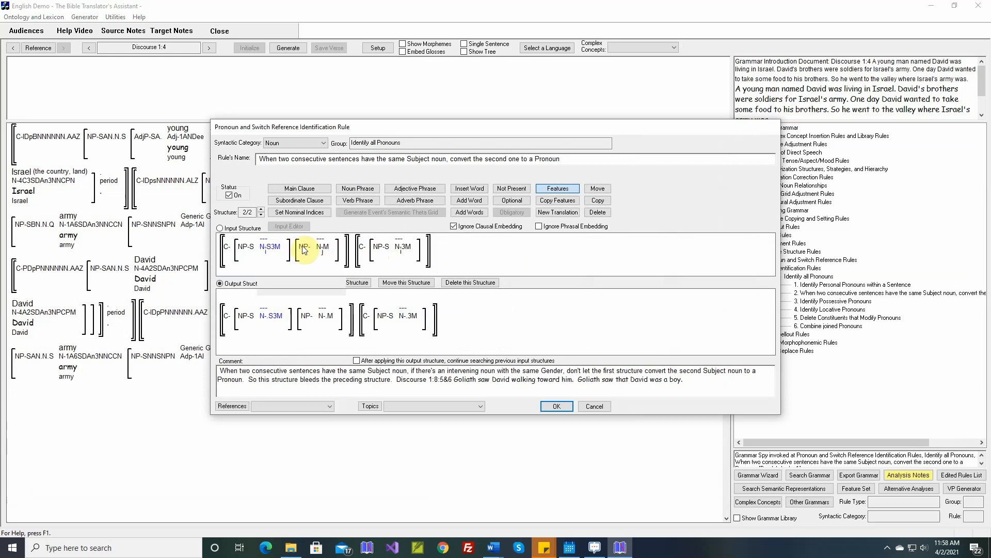
pyautogui.click(323, 248)
pyautogui.click(45, 247)
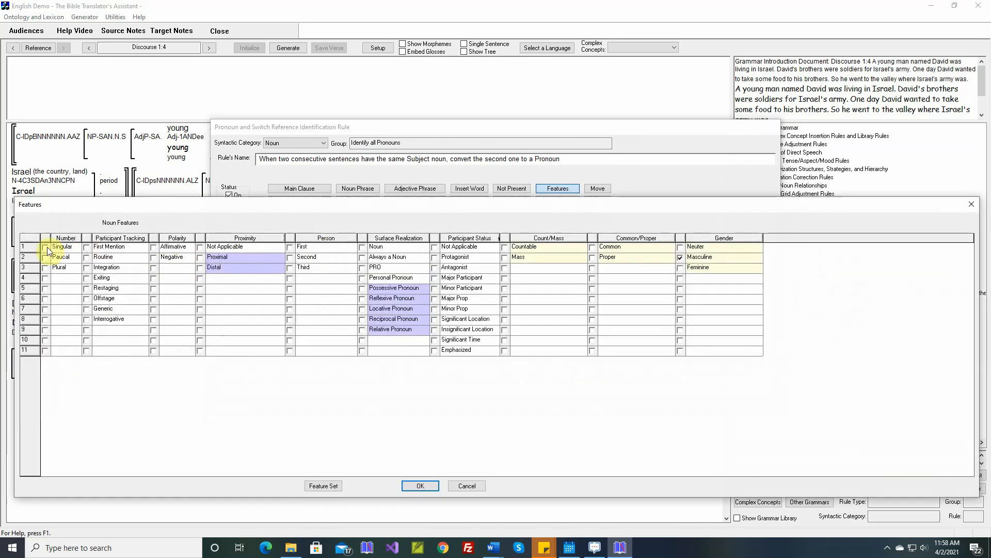
pyautogui.click(412, 486)
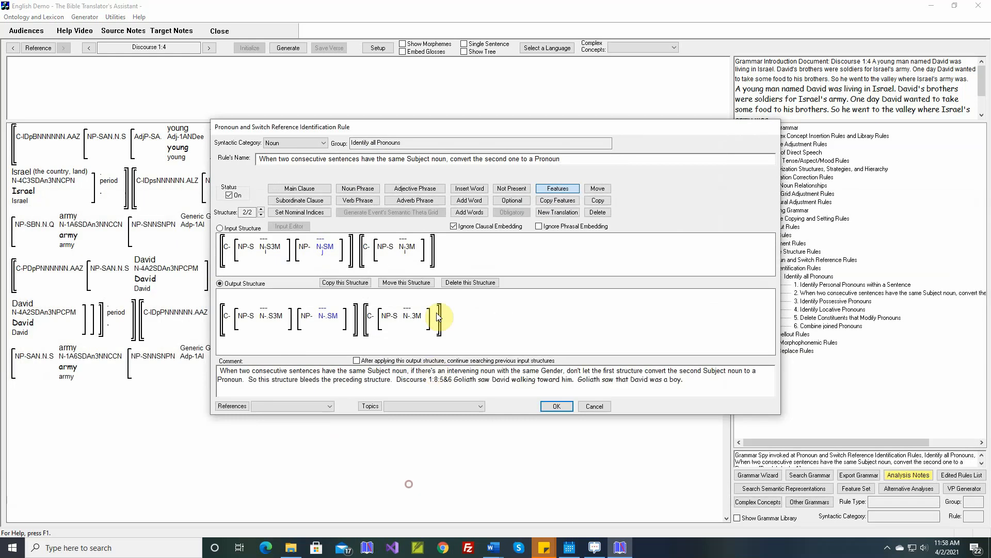
# Add the Singular number feature to the second clause's subject noun, check the rule's first structure, and save the rule
pyautogui.click(456, 250)
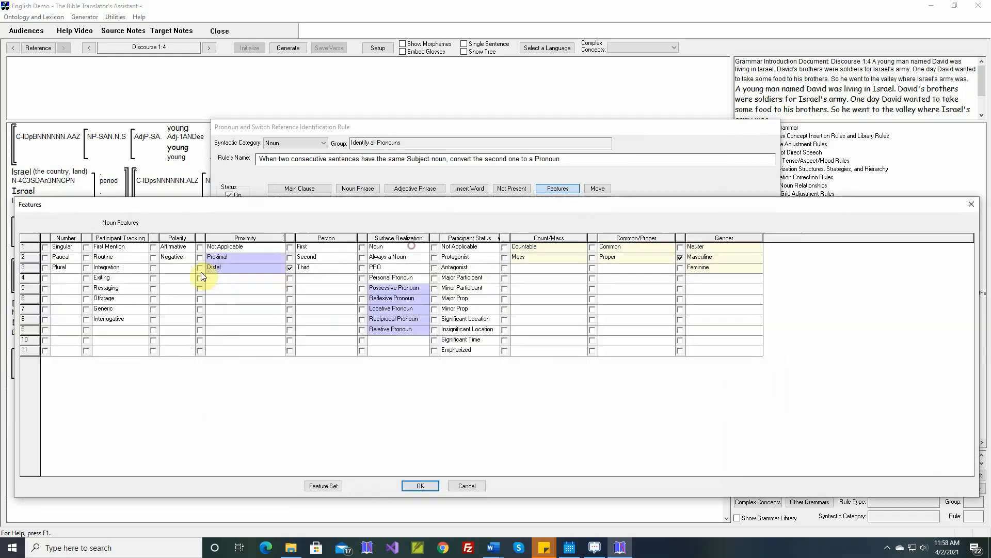
pyautogui.click(45, 247)
pyautogui.click(420, 485)
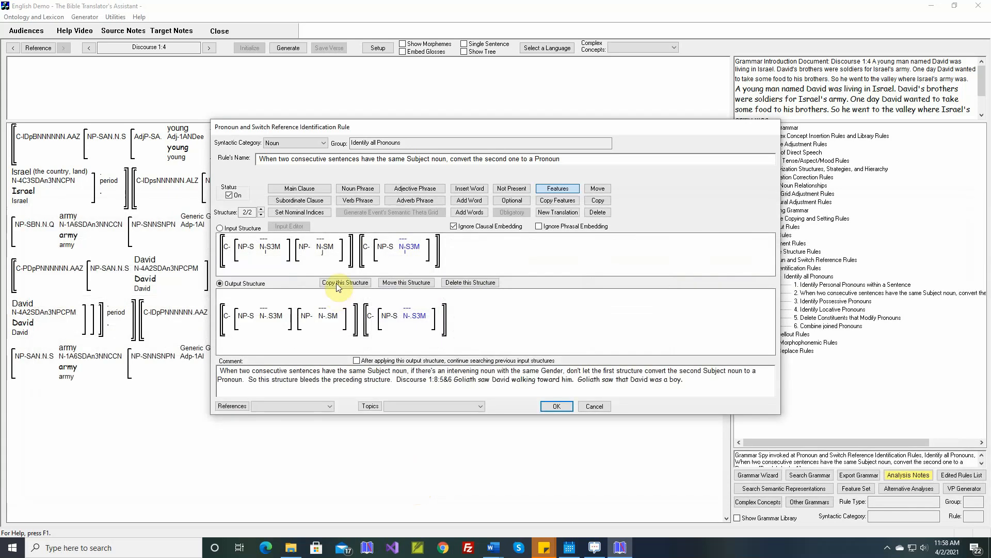
pyautogui.moveTo(333, 250)
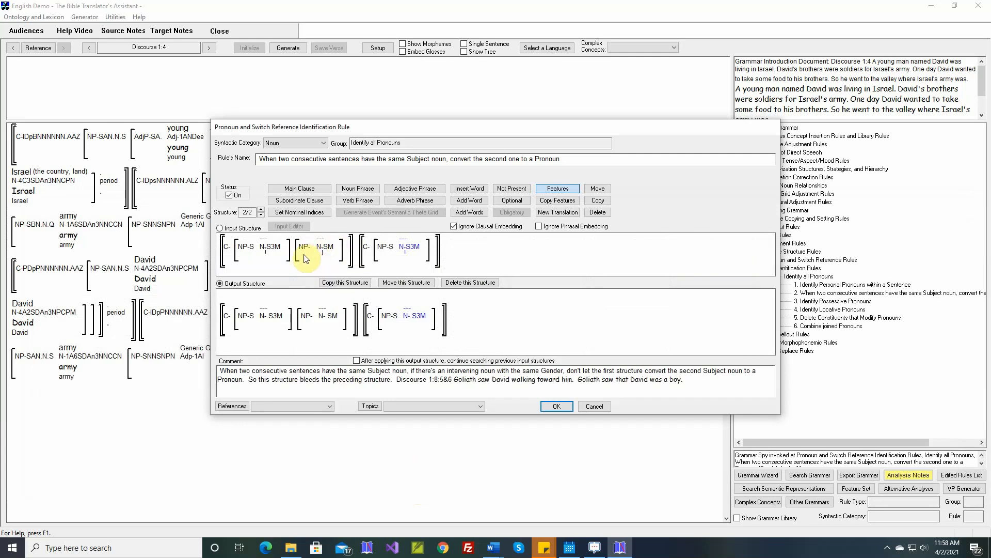
pyautogui.click(261, 215)
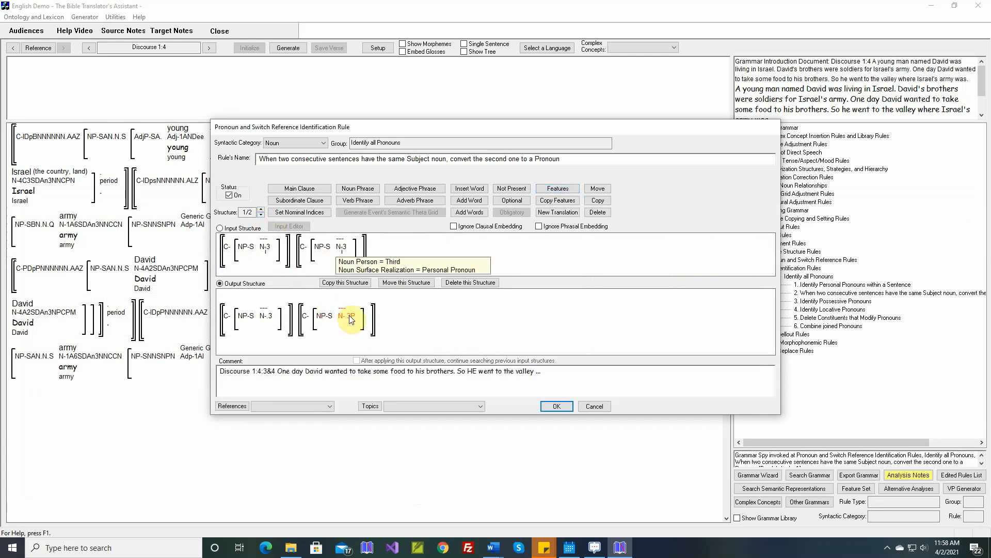
pyautogui.click(560, 406)
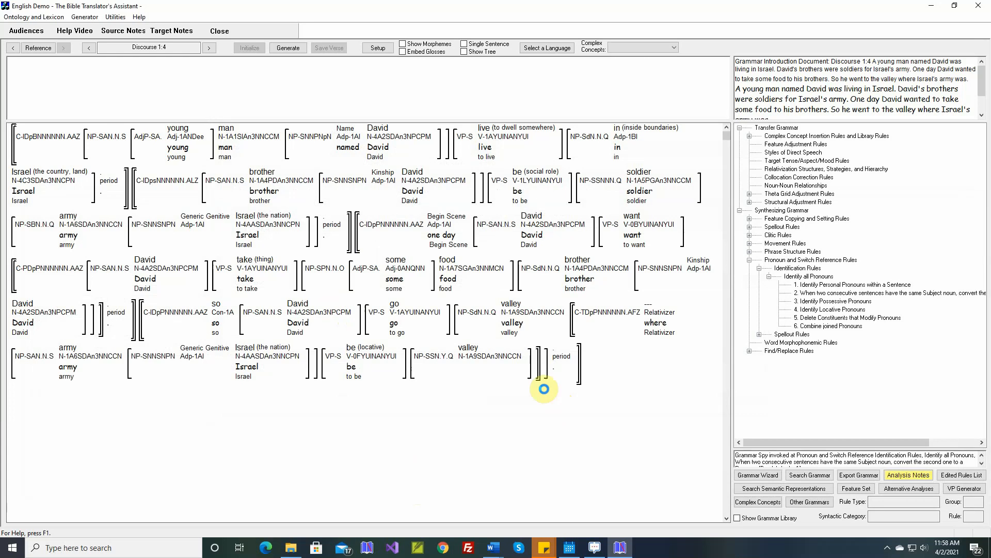
# Return to the text generation screen, regenerate Discourse 1:4, and remove it from the list with differences
pyautogui.click(86, 19)
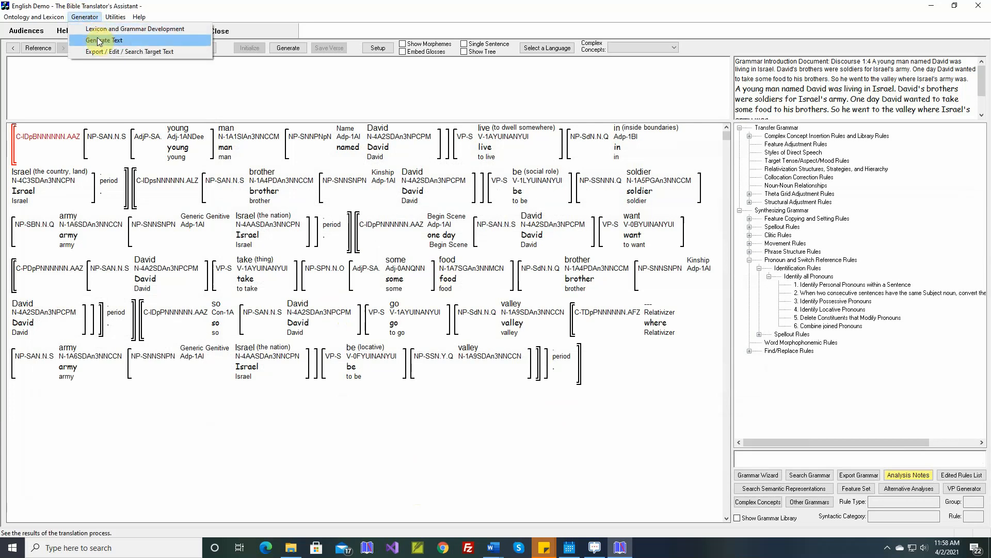
pyautogui.click(105, 40)
pyautogui.click(321, 64)
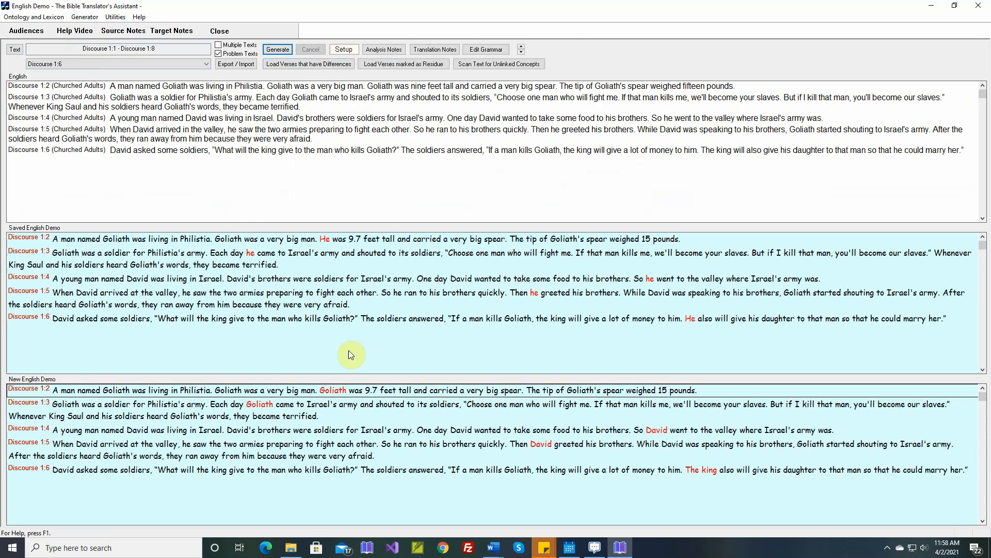
pyautogui.click(639, 431)
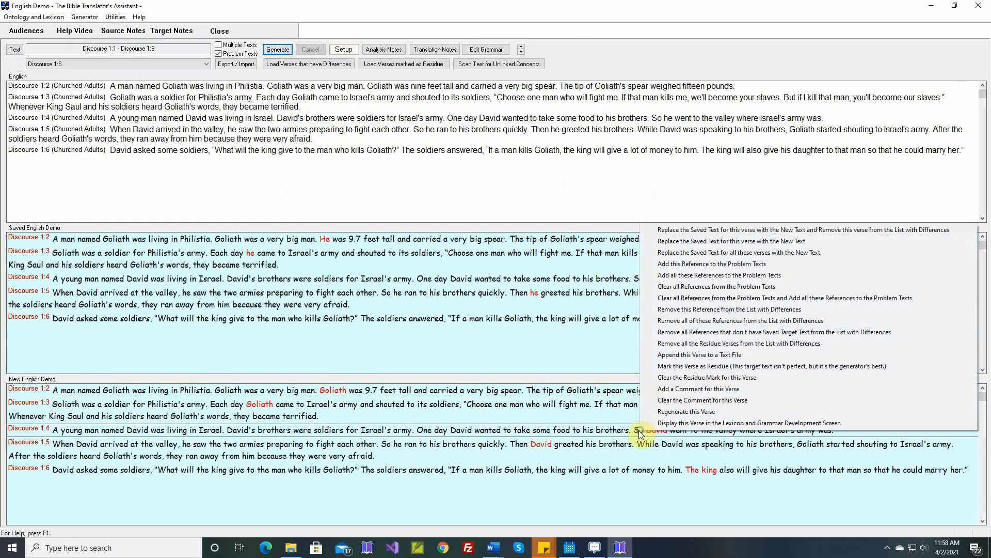
pyautogui.rightClick(639, 432)
pyautogui.click(660, 411)
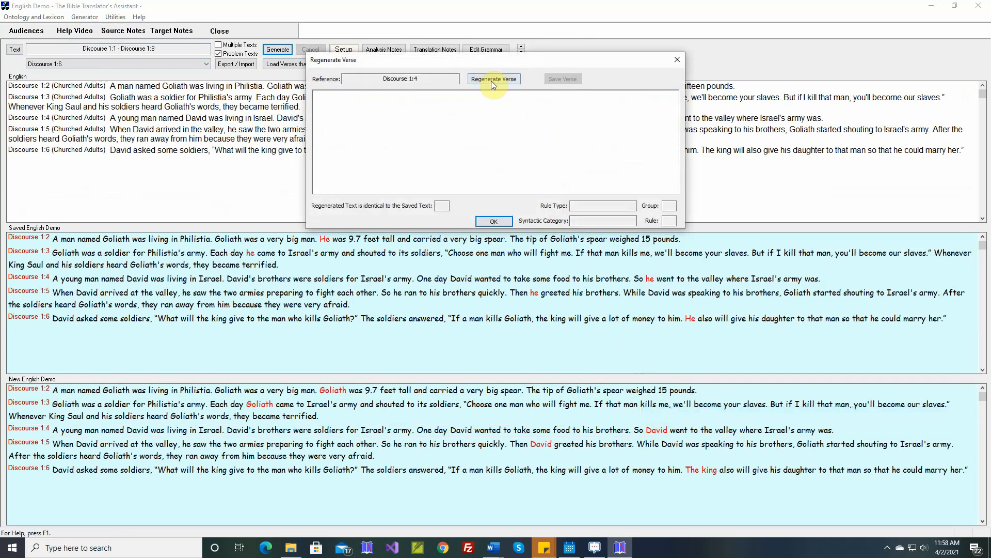
pyautogui.click(491, 81)
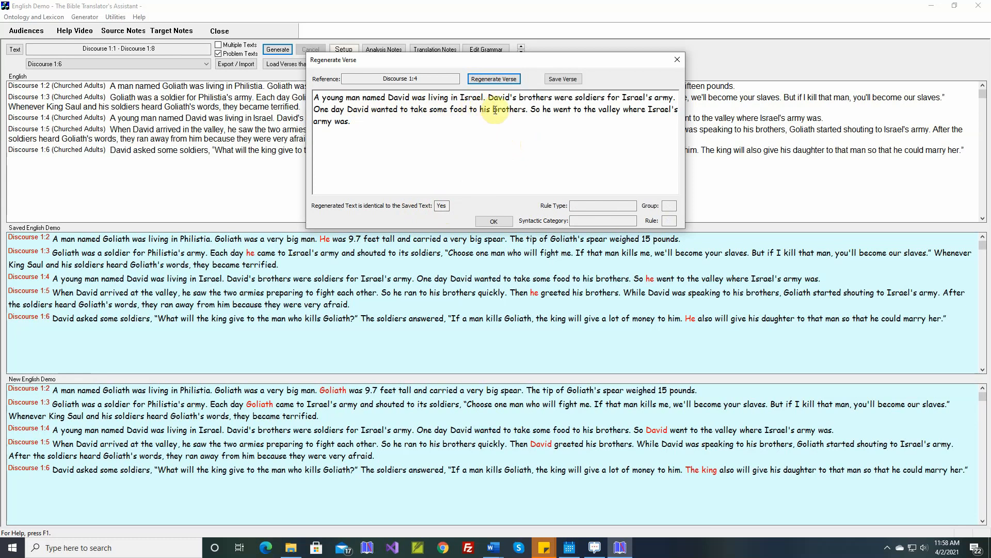
pyautogui.click(499, 222)
pyautogui.rightClick(541, 429)
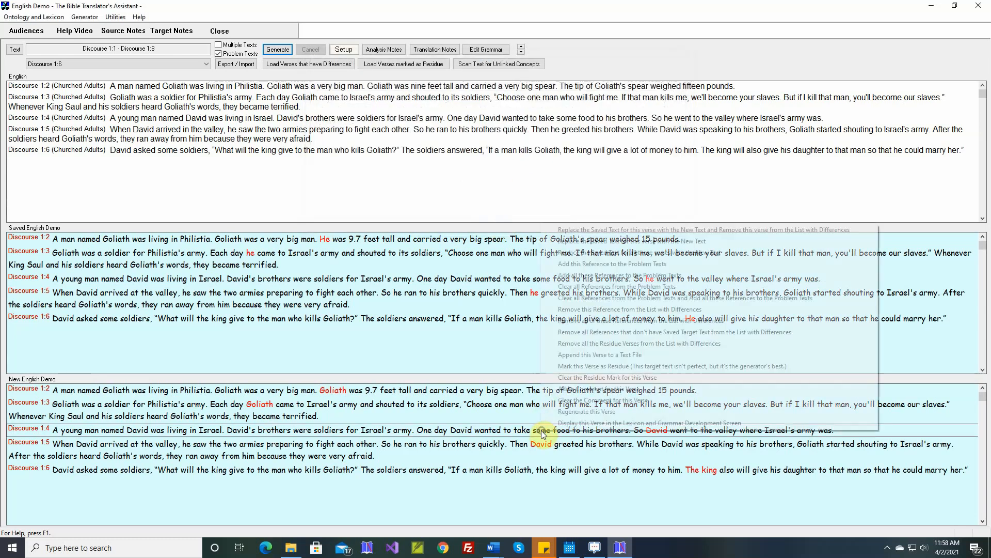
pyautogui.click(576, 309)
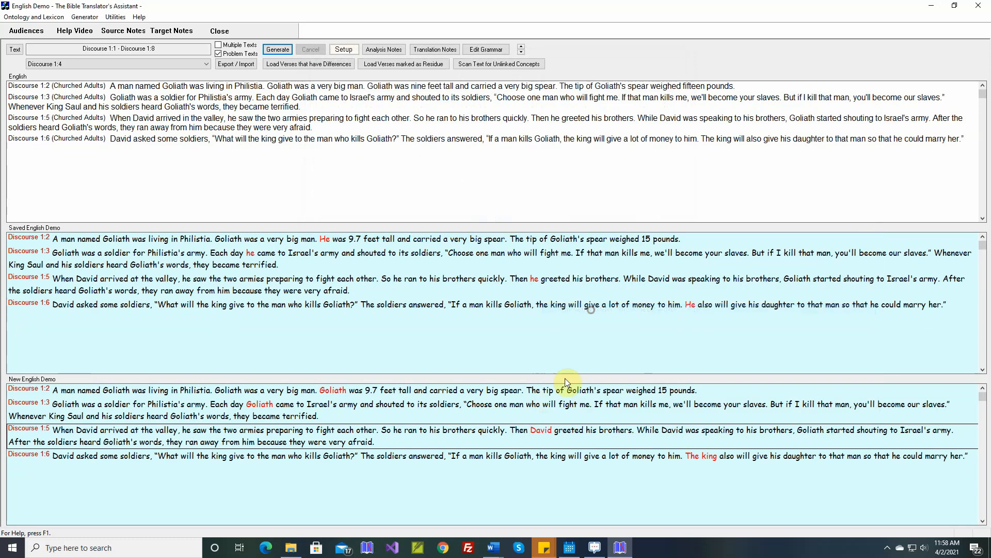
# Regenerate Discourse 1:5 and remove its reference from the list with differences
pyautogui.rightClick(502, 436)
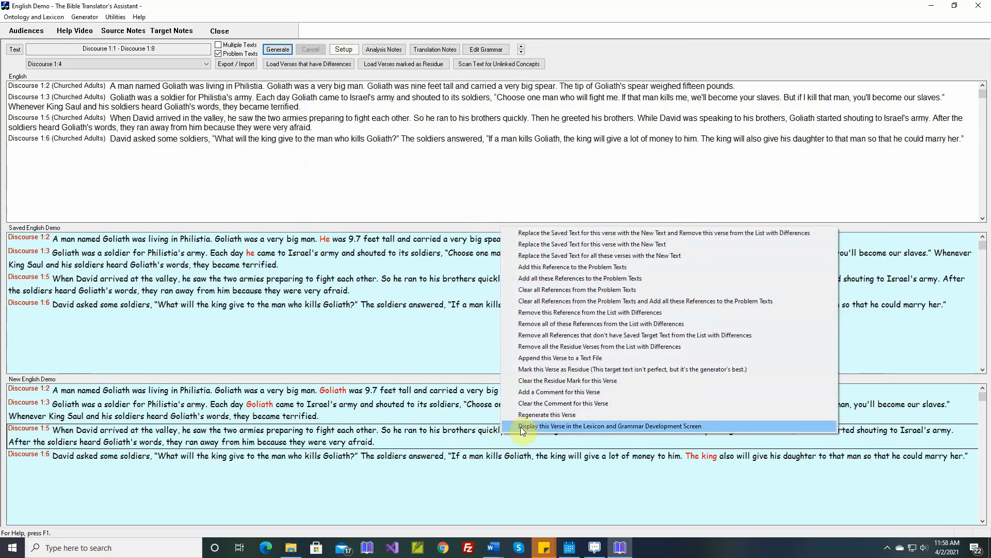
pyautogui.click(521, 427)
pyautogui.click(489, 80)
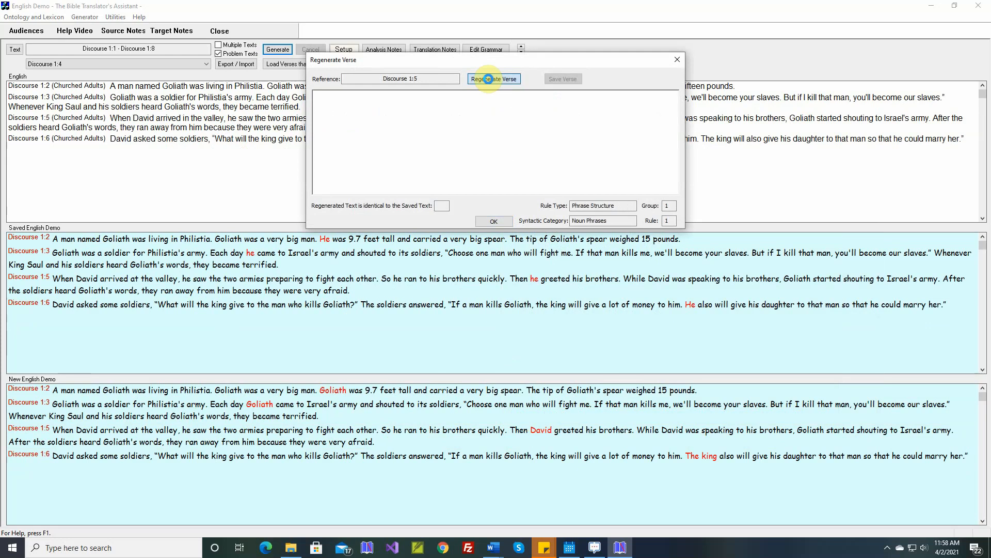
pyautogui.click(489, 79)
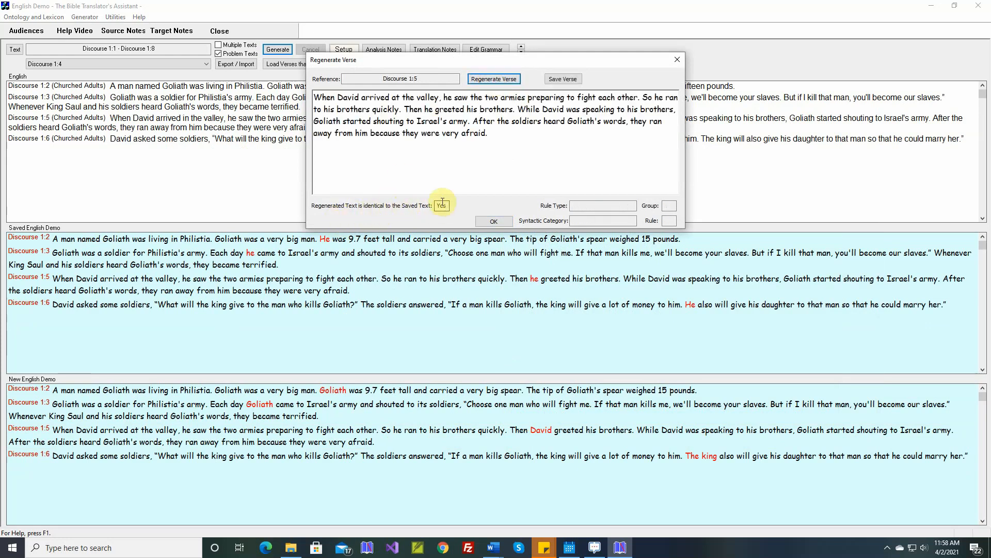
pyautogui.click(494, 221)
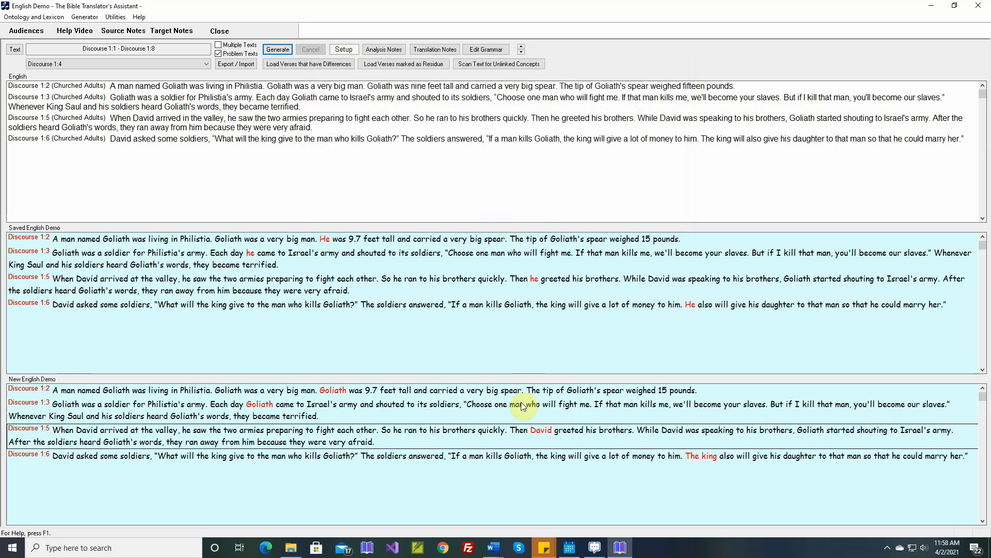
pyautogui.rightClick(514, 434)
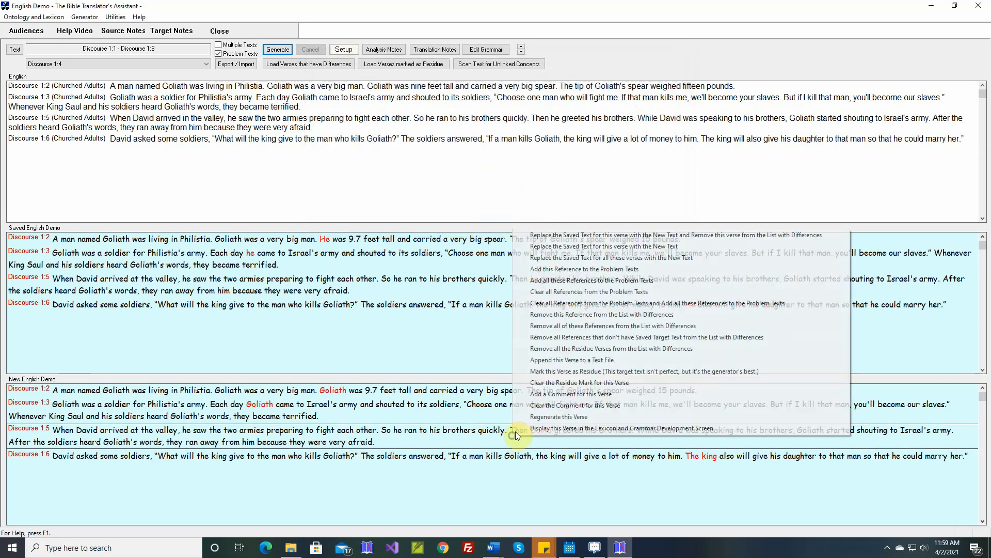
pyautogui.click(564, 316)
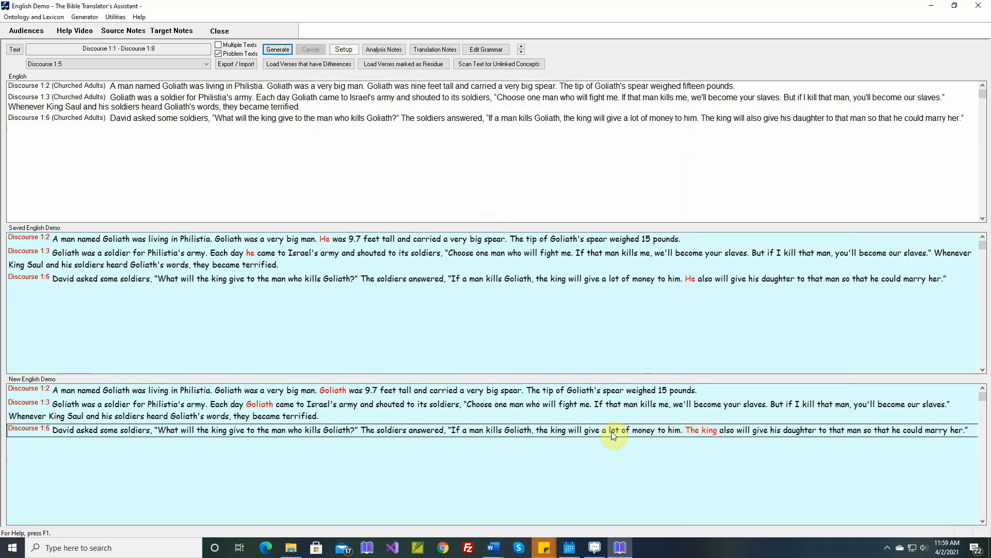
# Replace the saved text of Discourse 1:6, 1:2 and 1:3 with the new text, removing each from the list with differences
pyautogui.rightClick(688, 434)
pyautogui.click(703, 230)
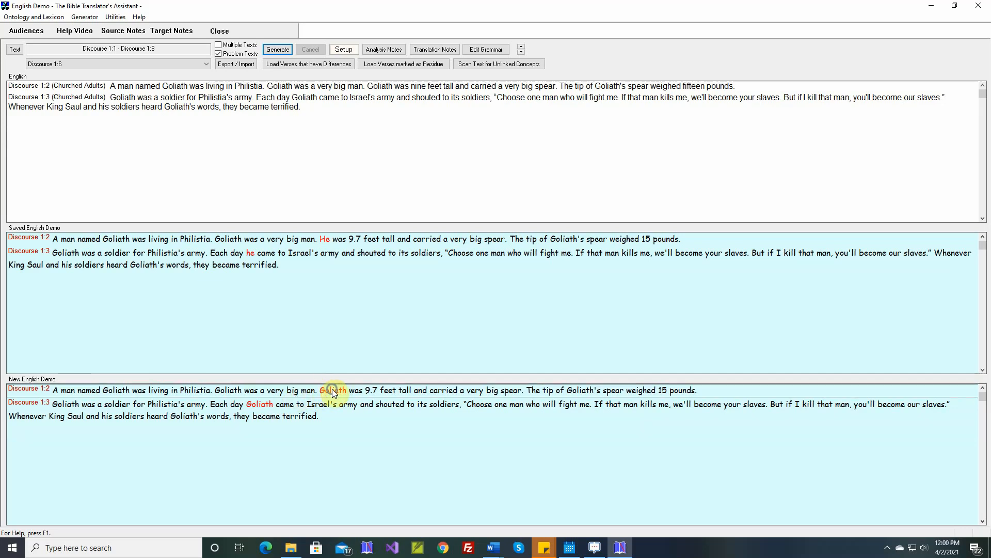
pyautogui.rightClick(334, 393)
pyautogui.click(403, 189)
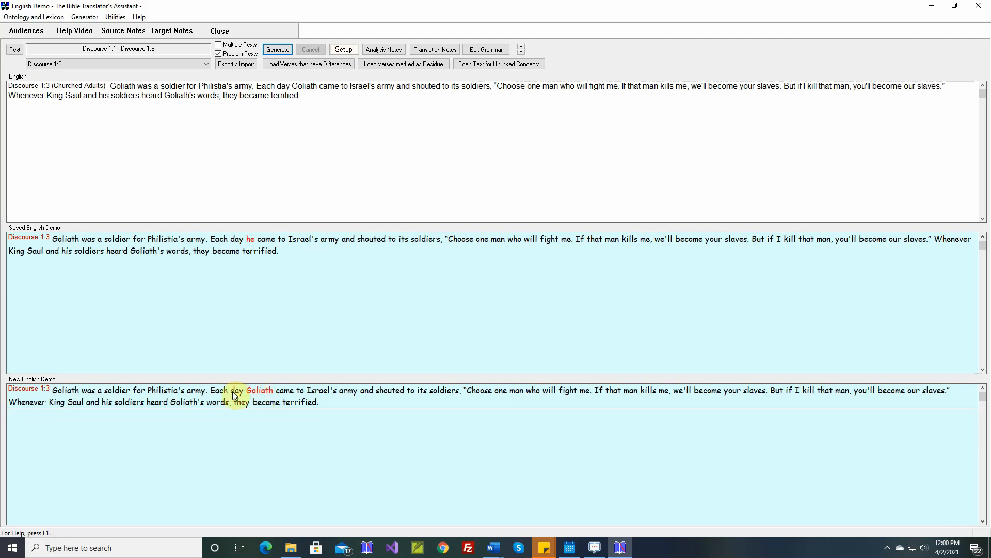
pyautogui.rightClick(276, 395)
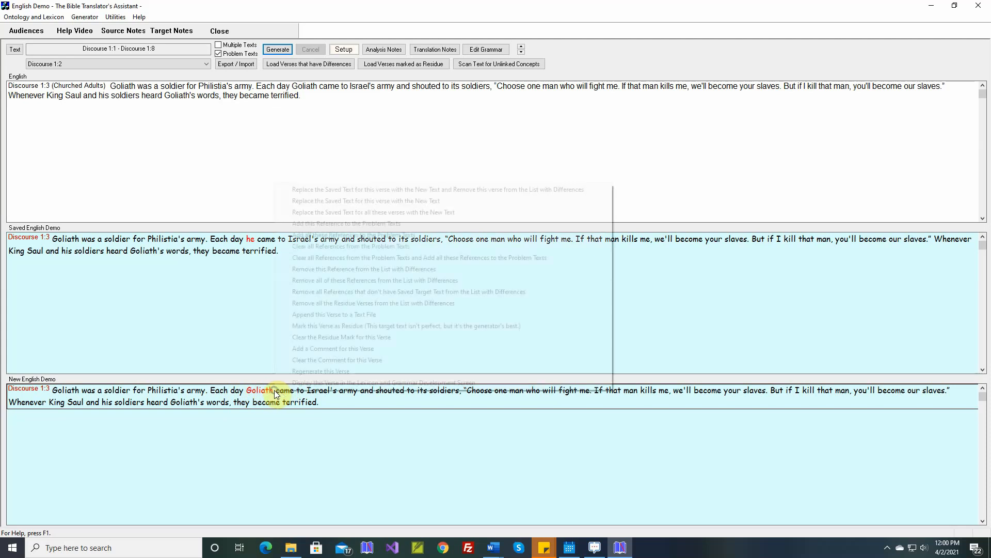
pyautogui.click(346, 191)
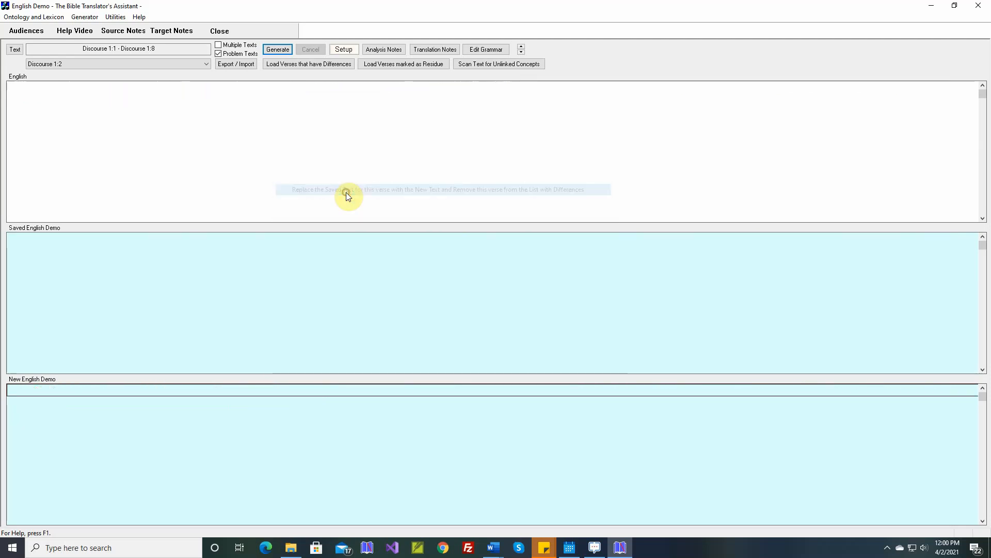
# Switch to the lexicon and grammar development screen and load Discourse 1:9
pyautogui.click(85, 19)
pyautogui.click(98, 29)
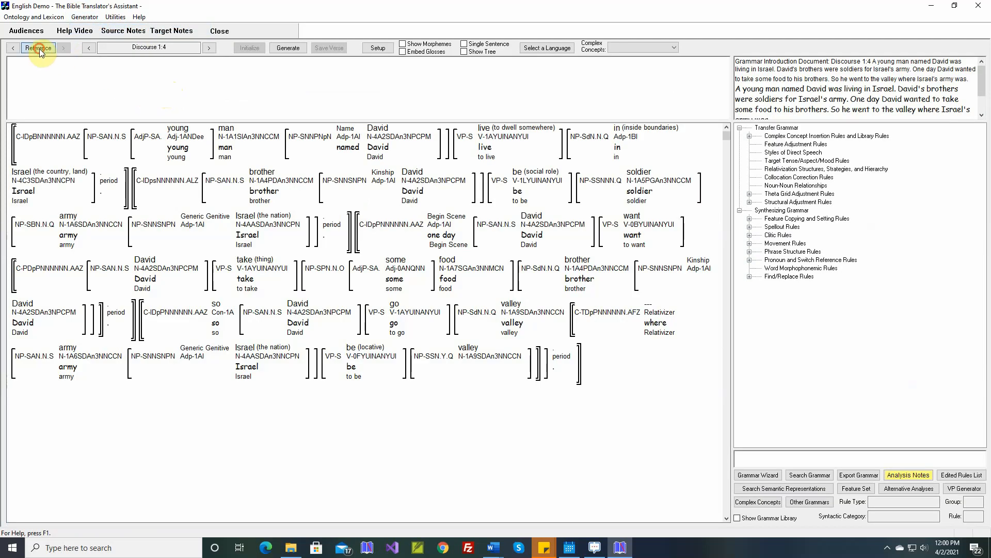
pyautogui.click(39, 48)
pyautogui.doubleClick(491, 291)
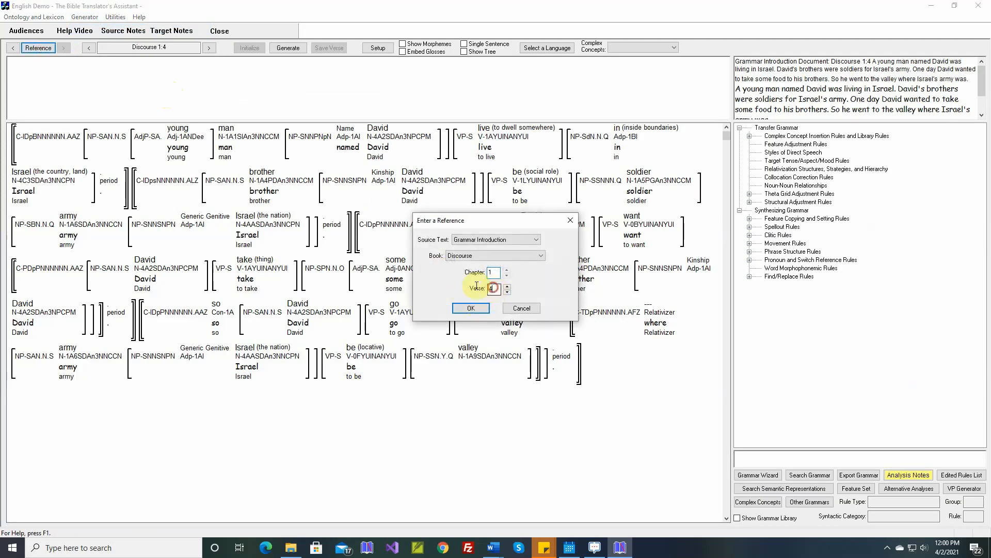
pyautogui.write('9')
pyautogui.press('Return')
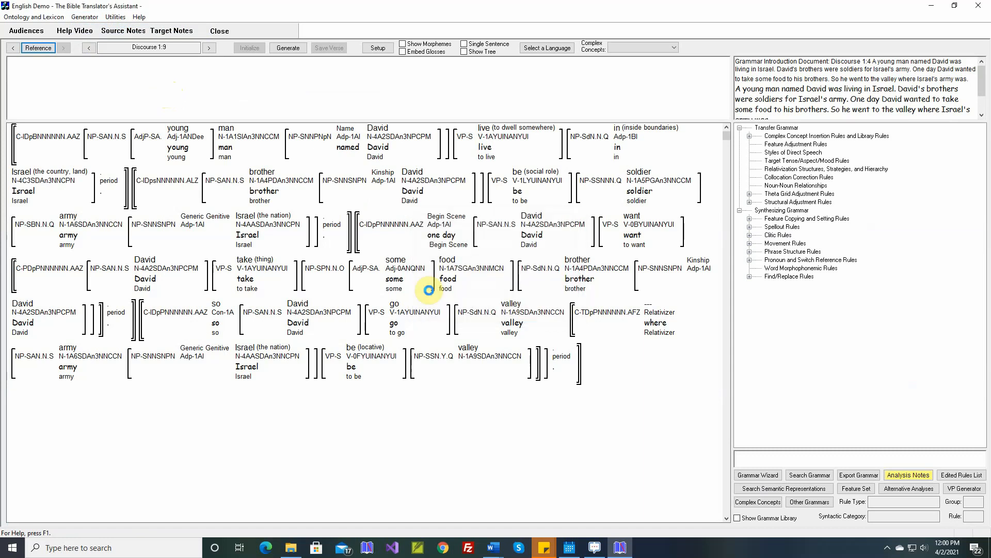